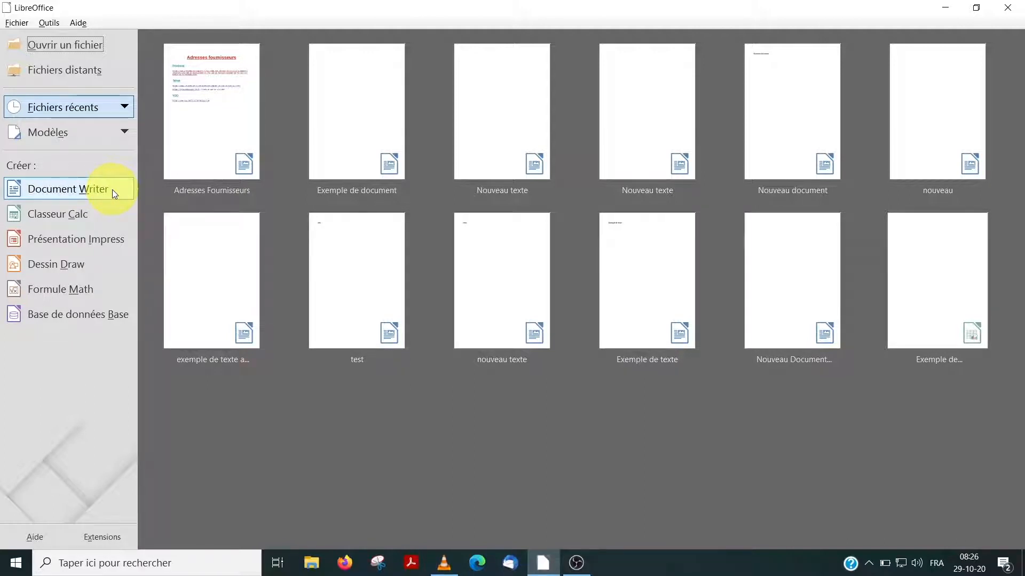
Create a blank Writer text document and open its save dialog
{"action": "left_click", "coordinate": [112, 190]}
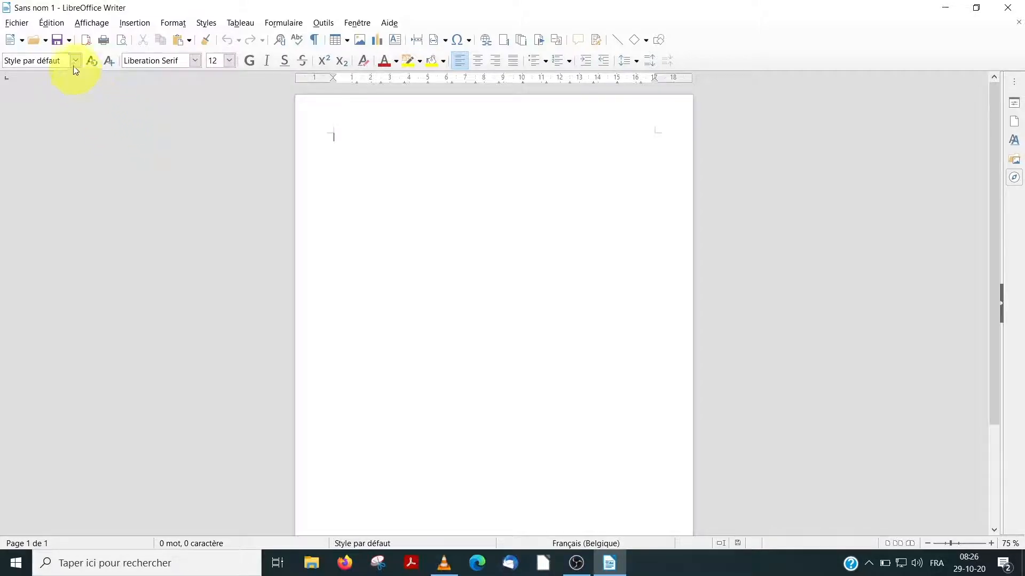
{"action": "left_click", "coordinate": [61, 43]}
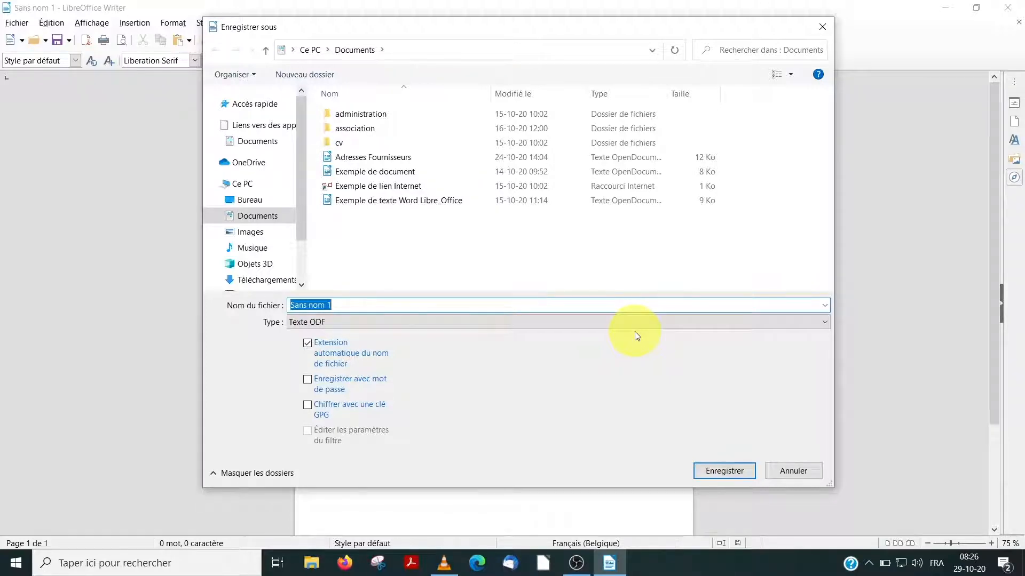
Browse the association folder and its reunion subfolder as possible save locations, and return to Documents
{"action": "left_click", "coordinate": [216, 219]}
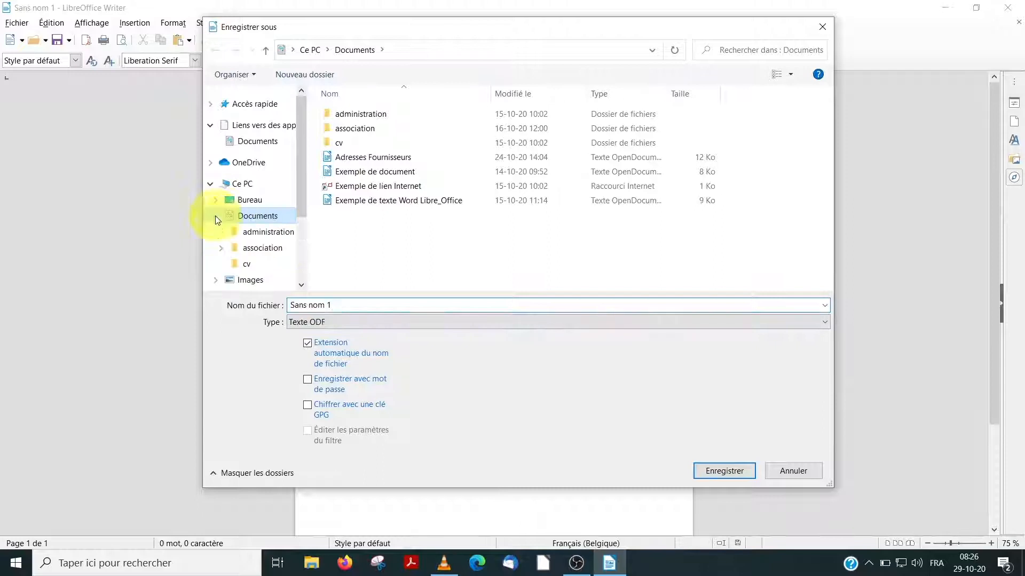
{"action": "left_click", "coordinate": [221, 247]}
{"action": "left_click", "coordinate": [252, 266]}
{"action": "left_click", "coordinate": [251, 280]}
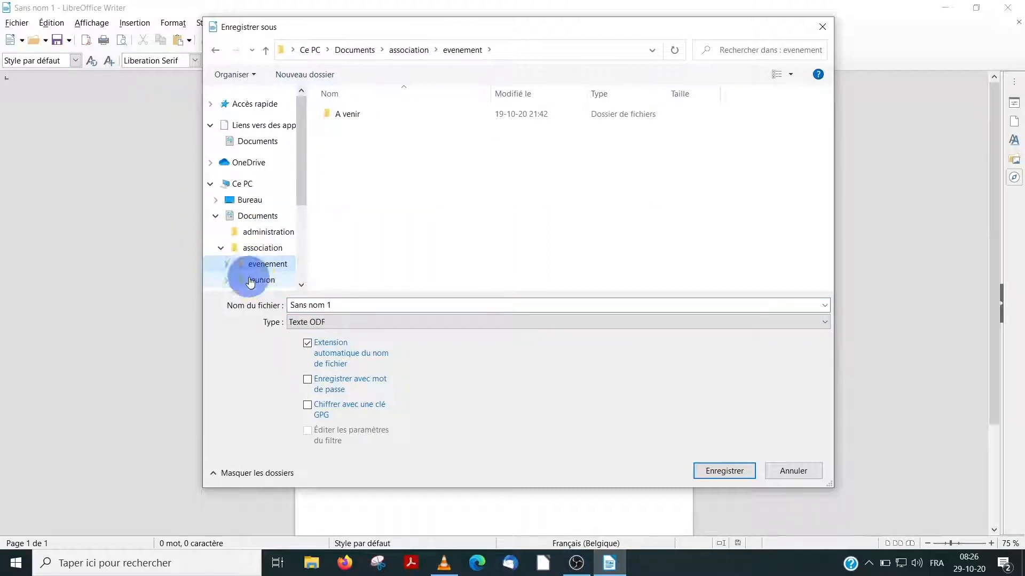
{"action": "left_click", "coordinate": [240, 251]}
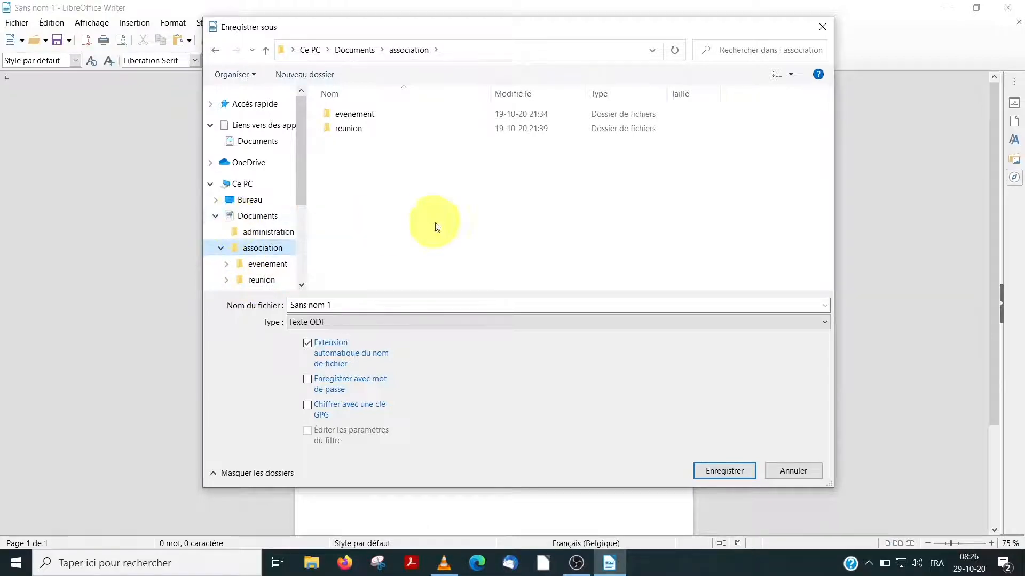
{"action": "left_click", "coordinate": [255, 217]}
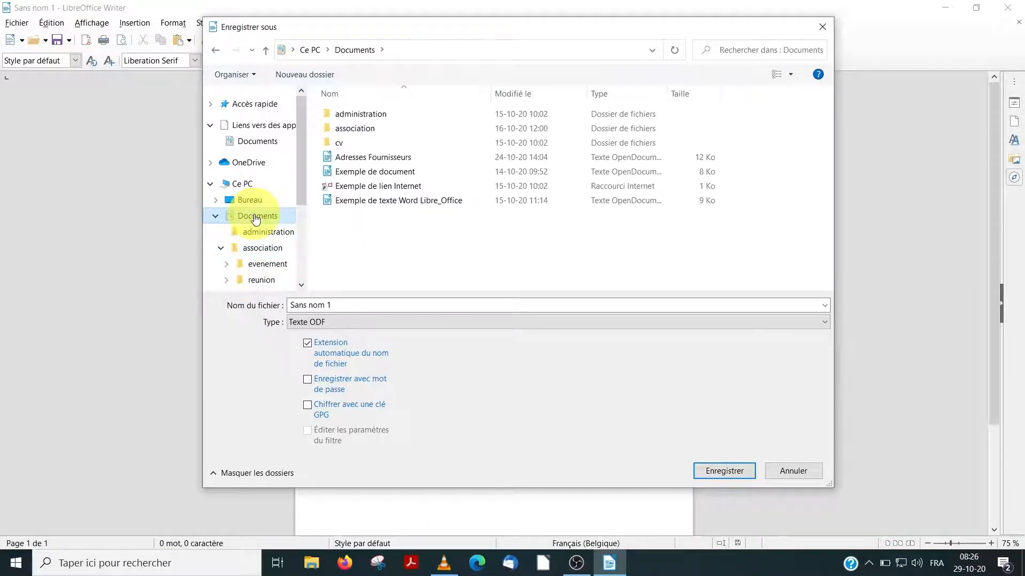
Create a folder named "Mon dossier" in Documents and open it as the save location
{"action": "right_click", "coordinate": [372, 255]}
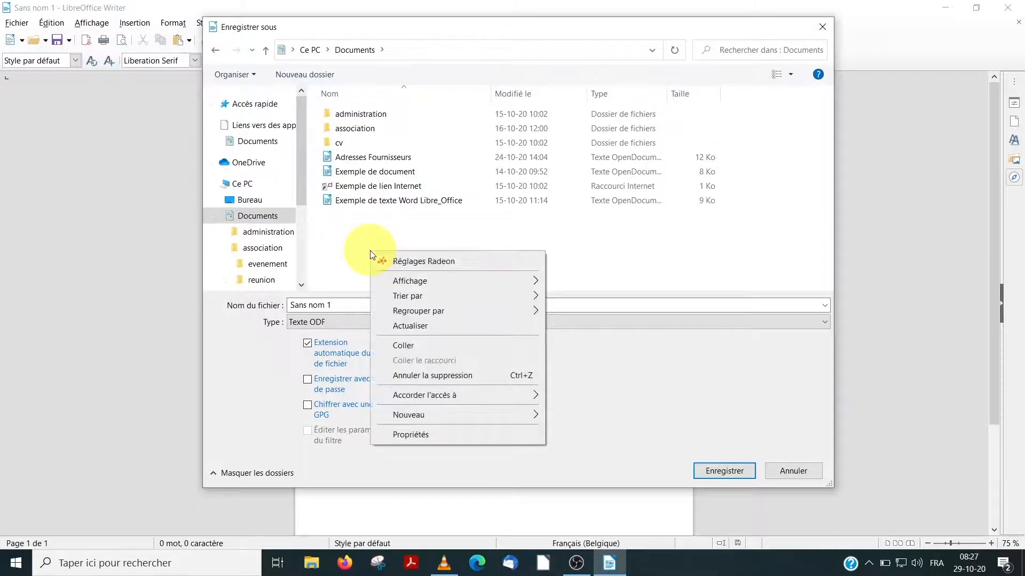
{"action": "mouse_move", "coordinate": [409, 421]}
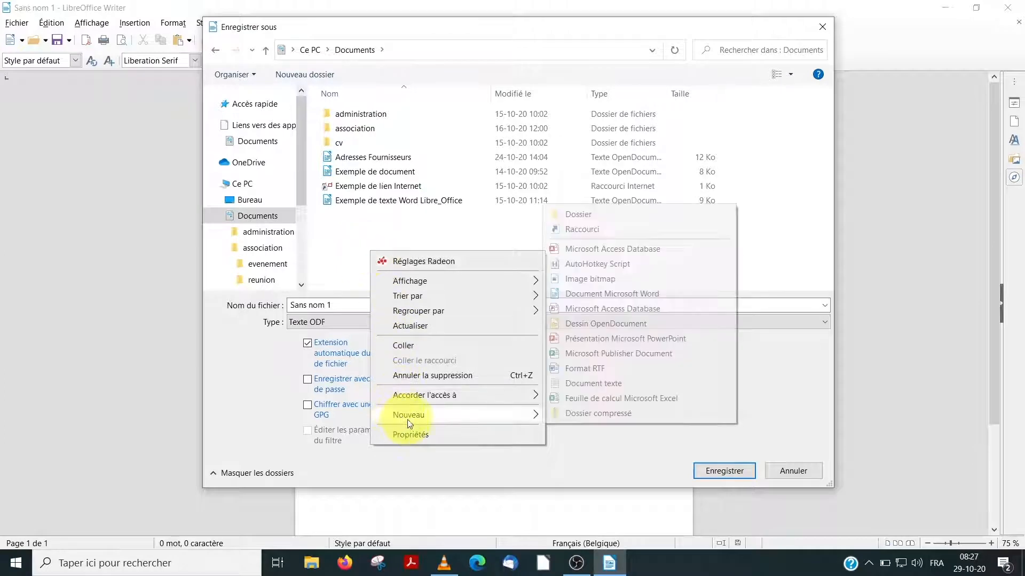
{"action": "left_click", "coordinate": [580, 217]}
{"action": "type", "text": "Mon ds"}
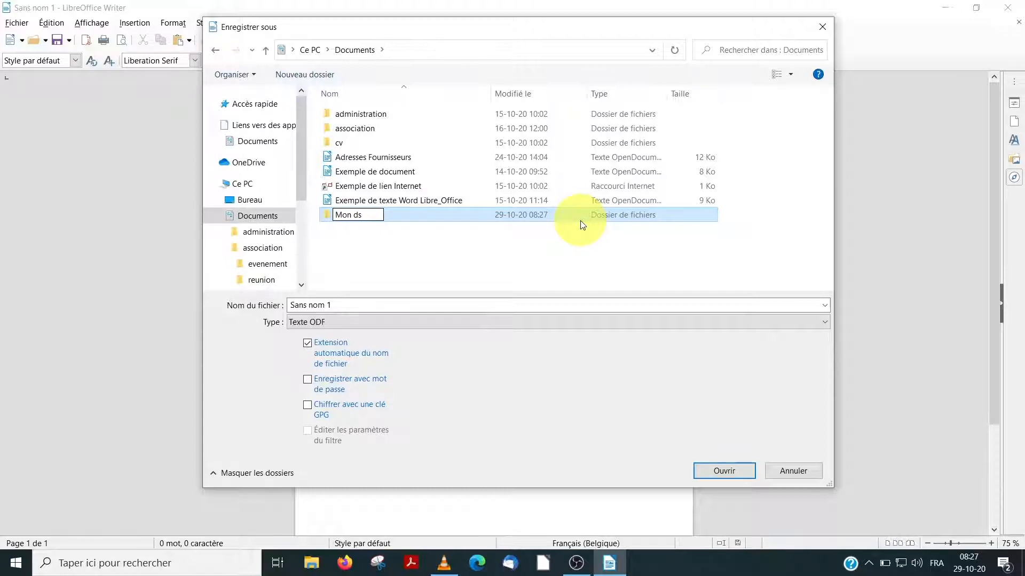
{"action": "key", "text": "BackSpace"}
{"action": "type", "text": "ossier"}
{"action": "key", "text": "Return"}
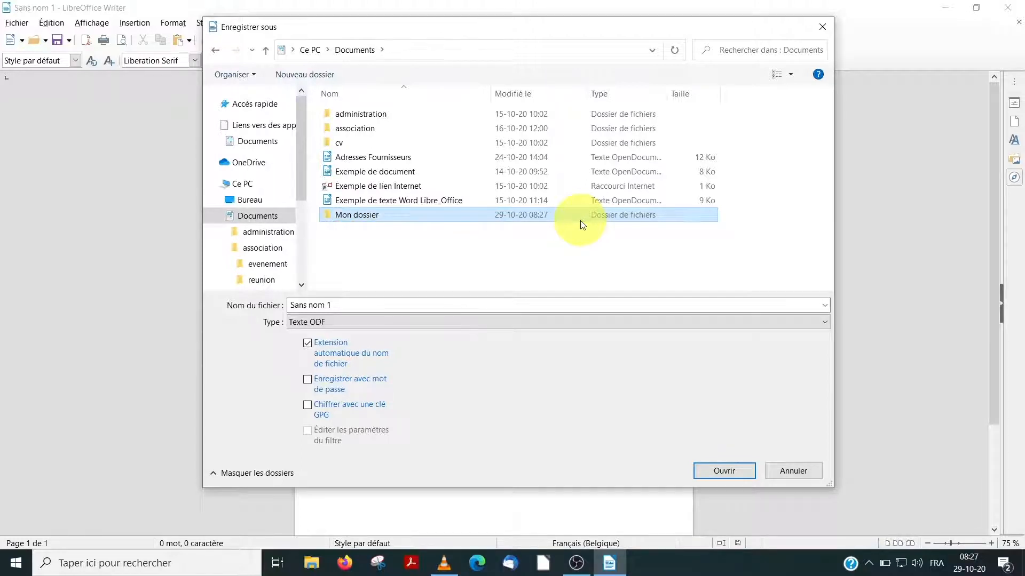
{"action": "double_click", "coordinate": [402, 221]}
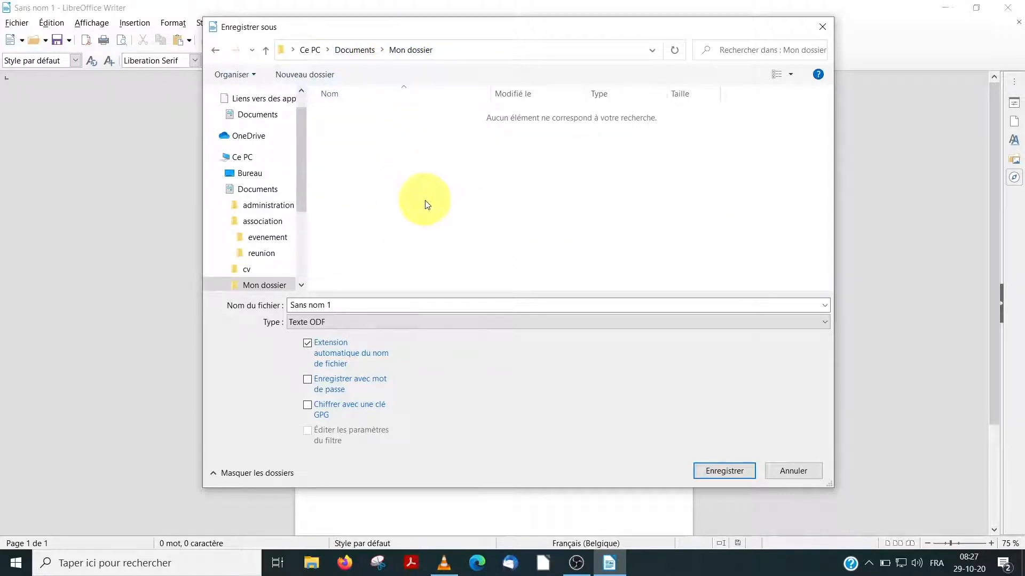
Save the document as "Mon texte" in the Word 97–2003 format
{"action": "left_click", "coordinate": [318, 305]}
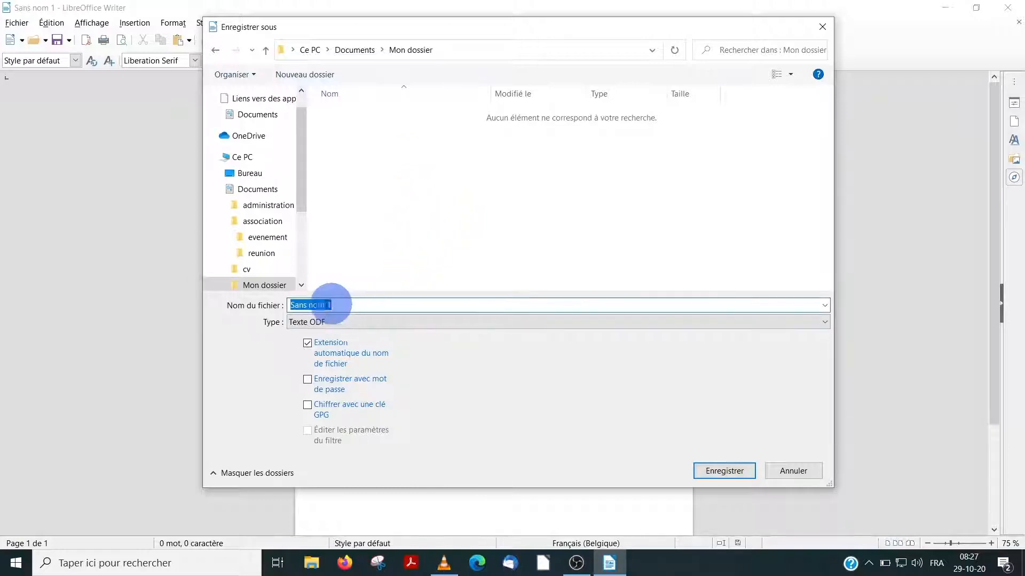
{"action": "type", "text": "Mon "}
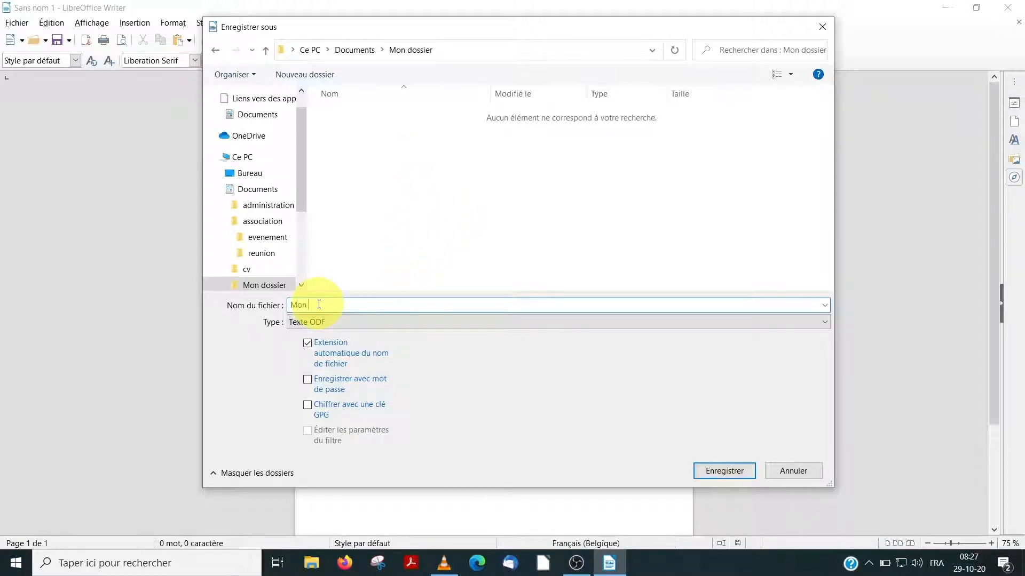
{"action": "type", "text": "texte"}
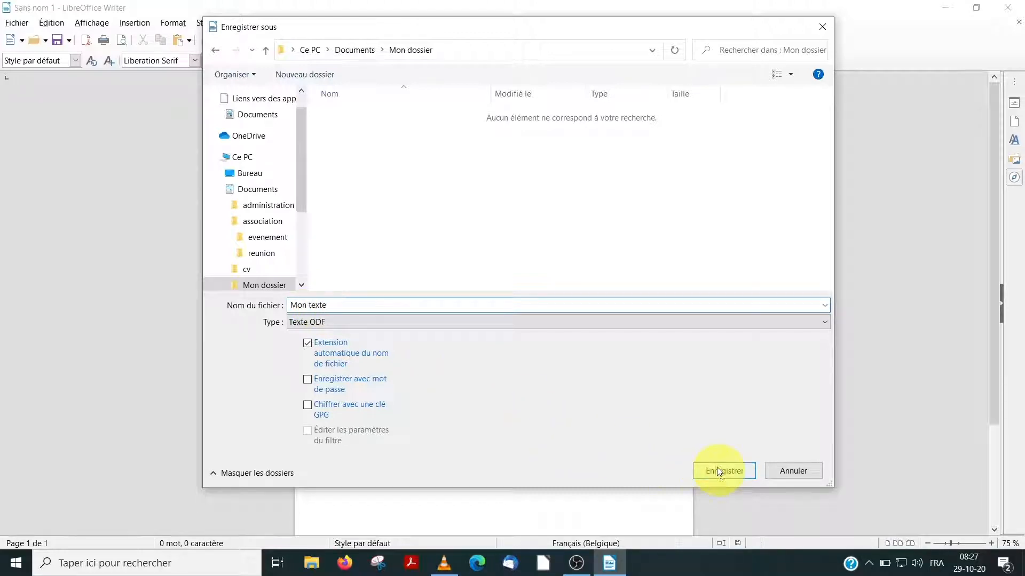
{"action": "left_click", "coordinate": [692, 327]}
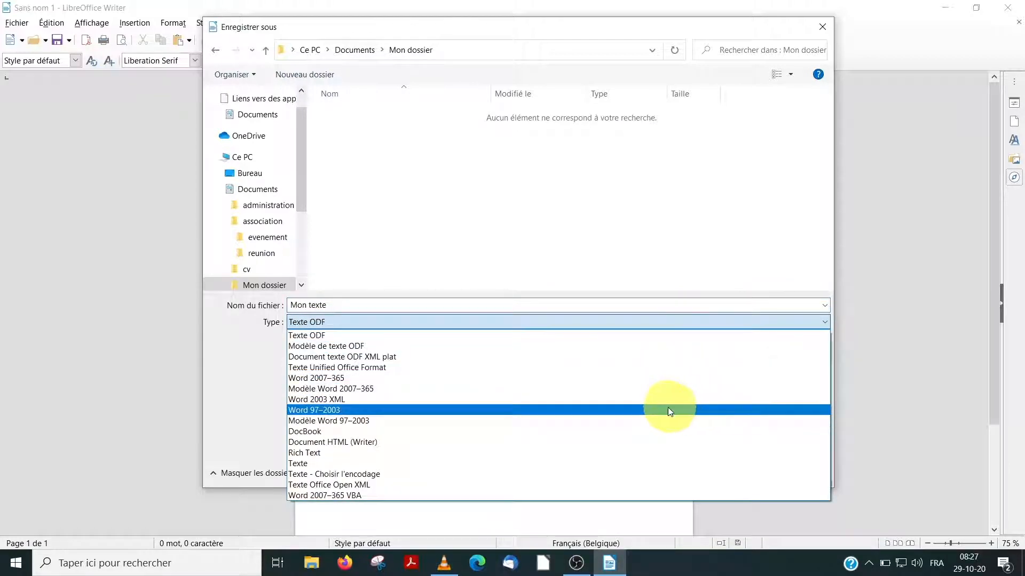
{"action": "left_click", "coordinate": [520, 410]}
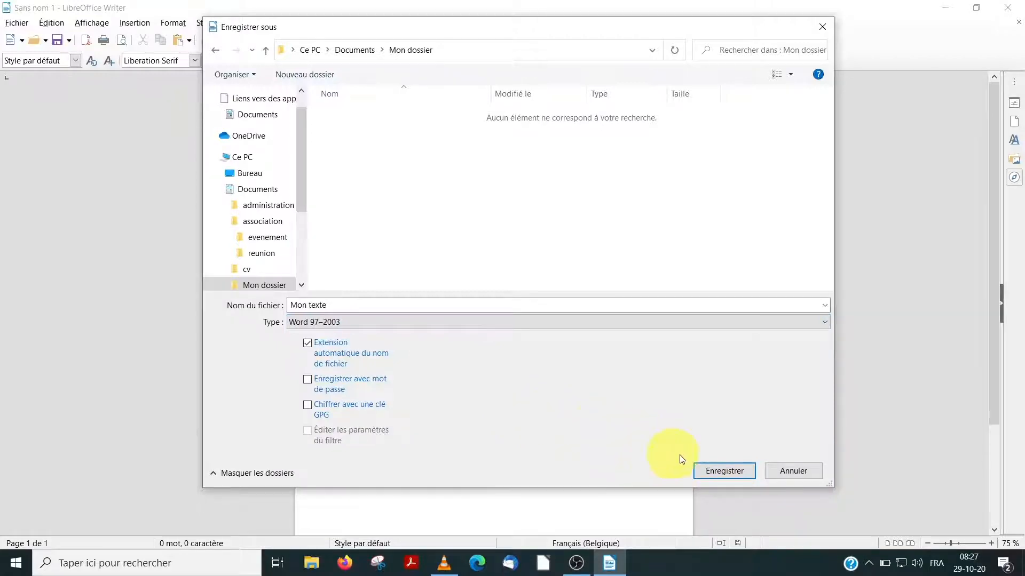
{"action": "left_click", "coordinate": [715, 471]}
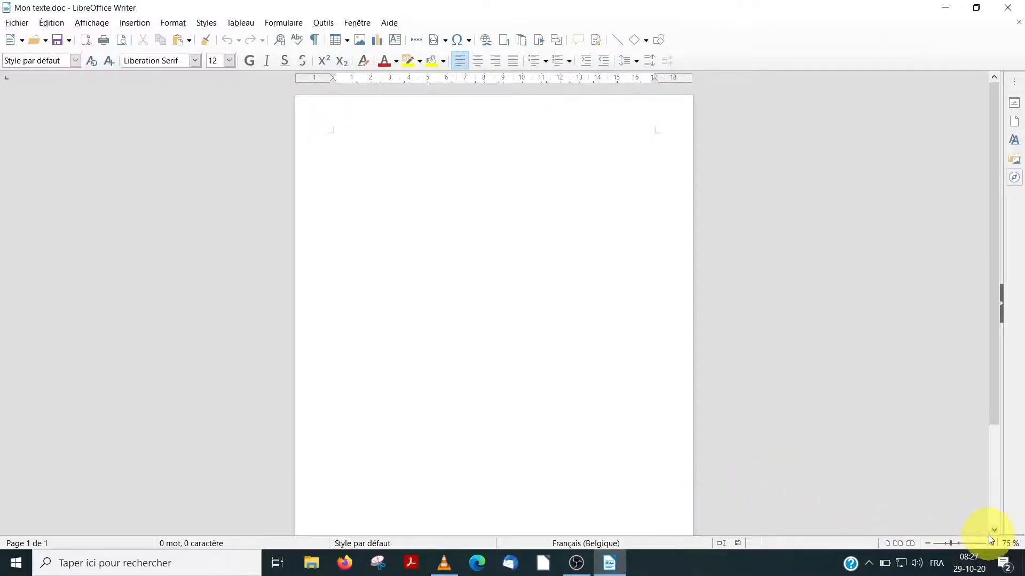
Zoom the page view in to 110 % and back out to 65 %
{"action": "left_click", "coordinate": [992, 543]}
{"action": "left_click", "coordinate": [991, 543]}
{"action": "left_click", "coordinate": [991, 543]}
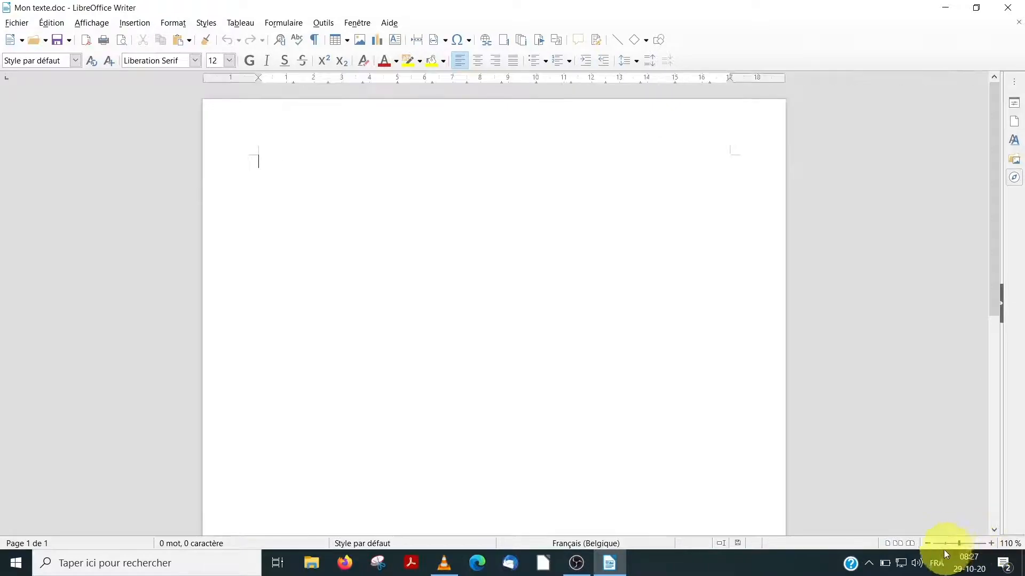
{"action": "left_click", "coordinate": [927, 543]}
{"action": "left_click", "coordinate": [926, 543]}
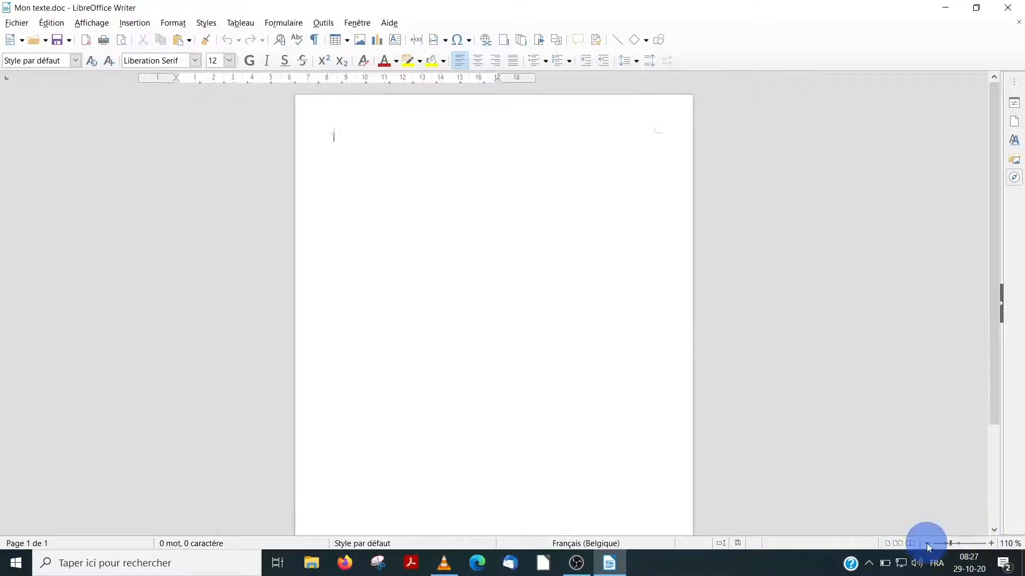
{"action": "left_click", "coordinate": [927, 544]}
{"action": "left_click", "coordinate": [926, 543]}
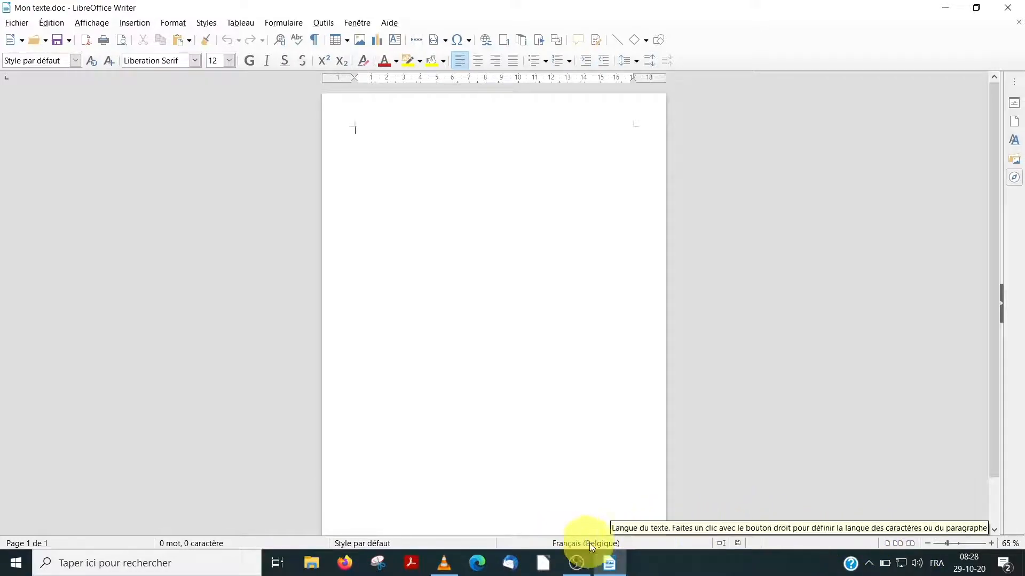
{"action": "left_click", "coordinate": [609, 545]}
{"action": "left_click", "coordinate": [609, 545]}
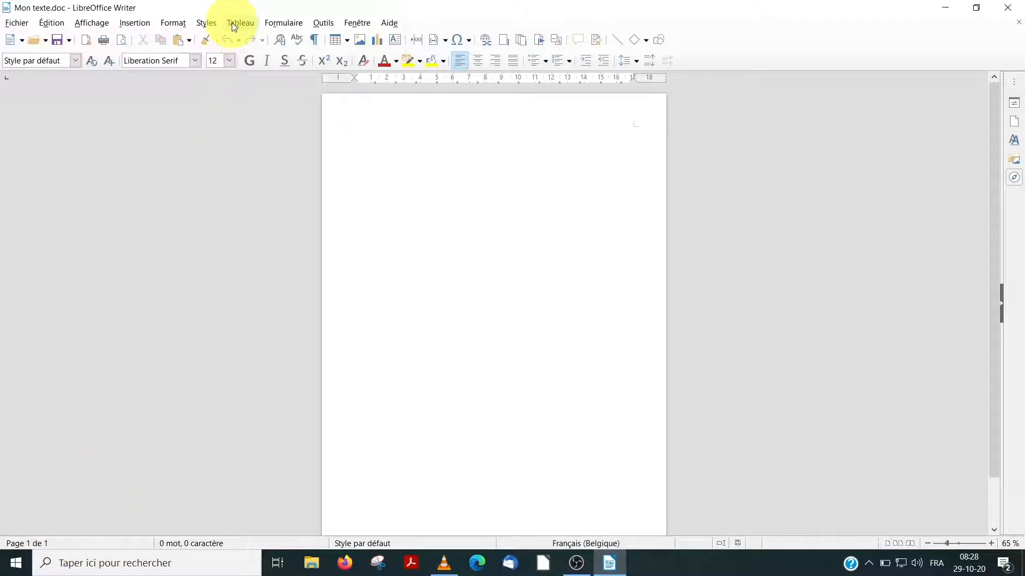
{"action": "left_click", "coordinate": [16, 23]}
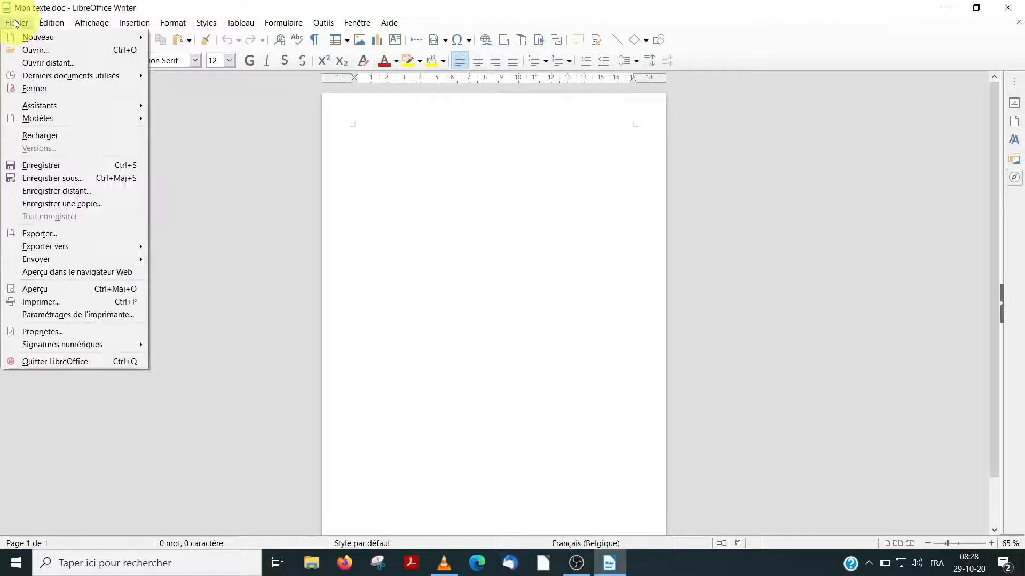
{"action": "mouse_move", "coordinate": [45, 25]}
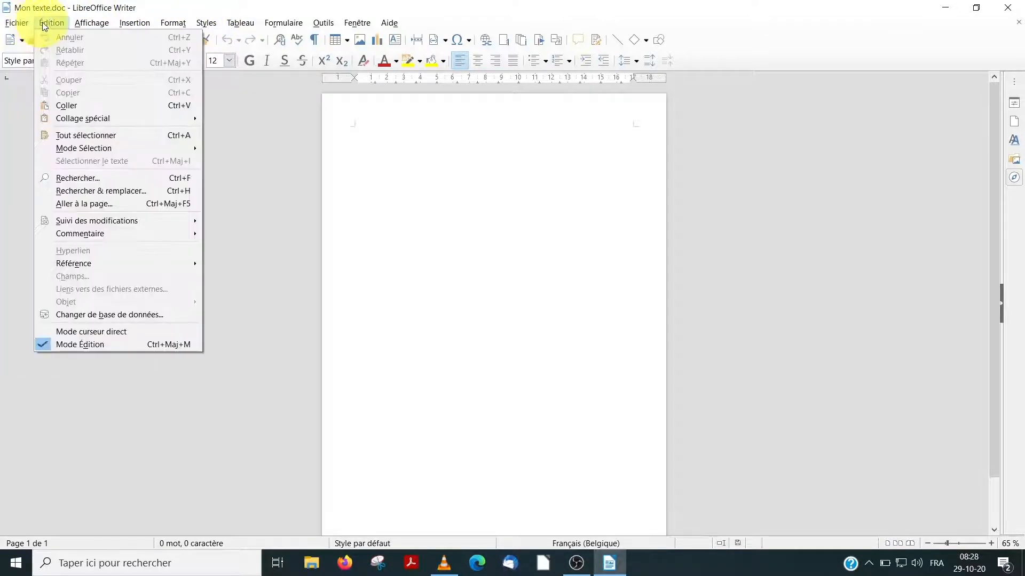
{"action": "mouse_move", "coordinate": [86, 24]}
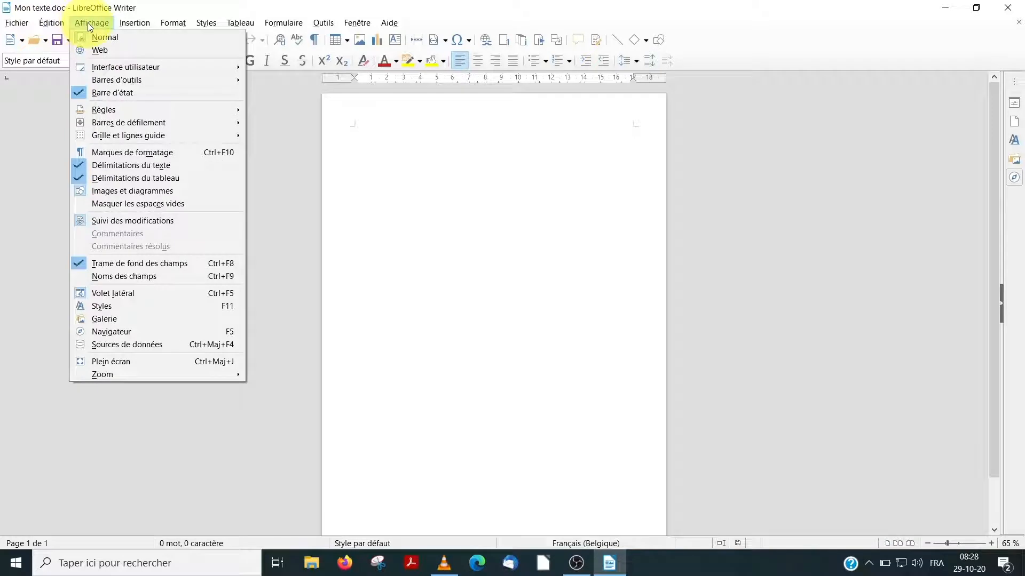
{"action": "mouse_move", "coordinate": [143, 25]}
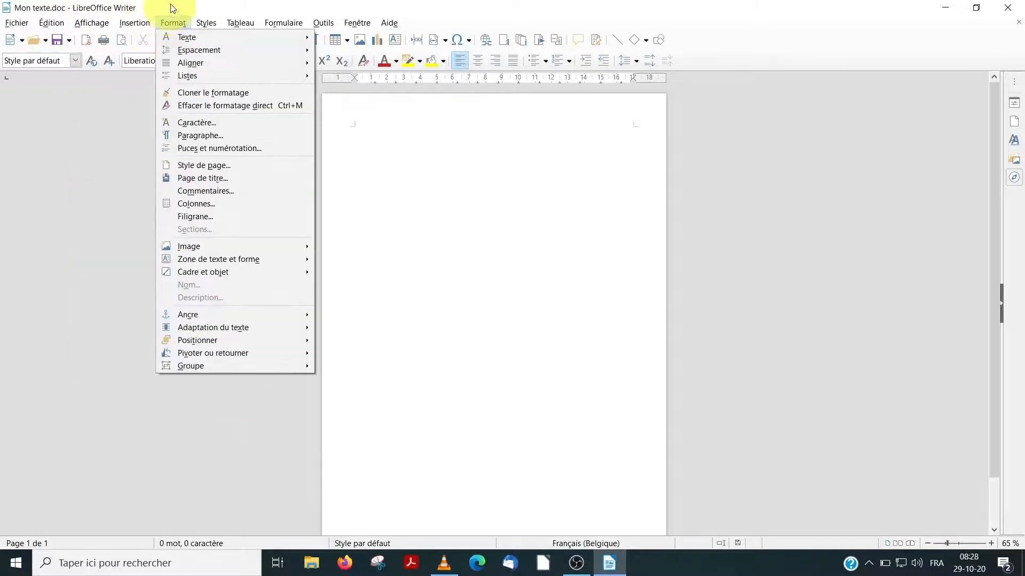
{"action": "left_click", "coordinate": [170, 8]}
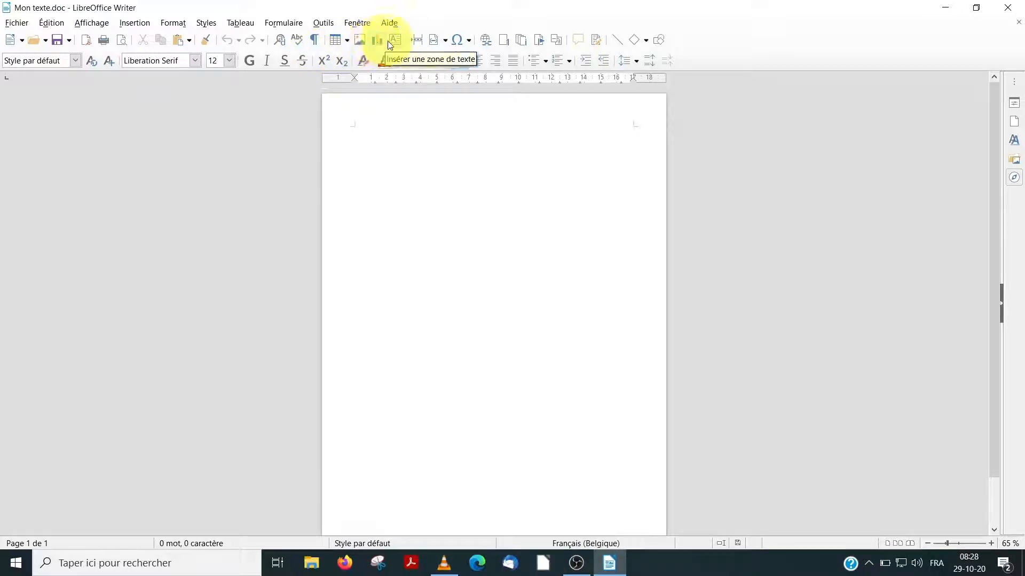
Insert a quick 2 x 2 table at the start of the page and undo it
{"action": "left_click", "coordinate": [345, 45]}
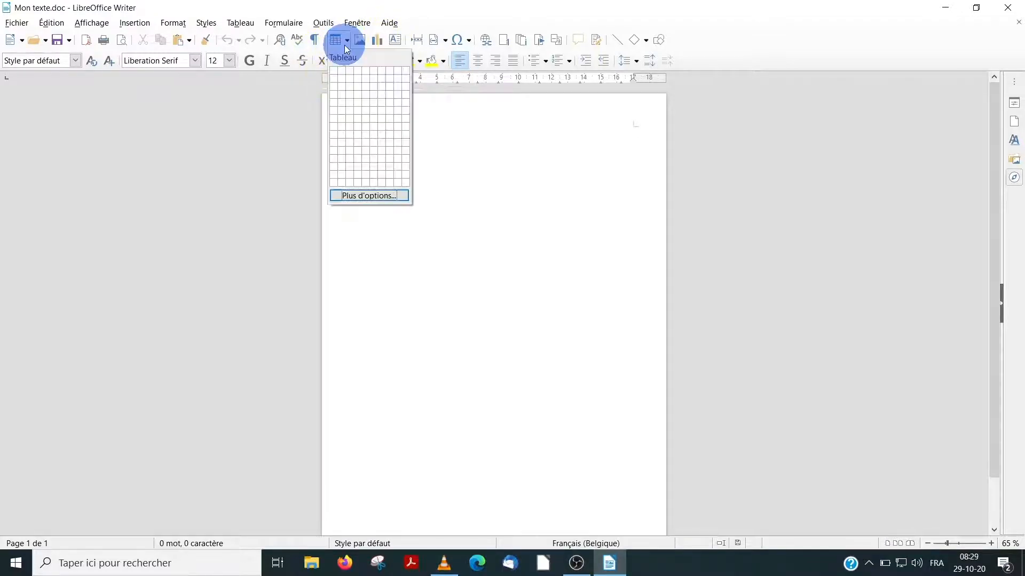
{"action": "left_click", "coordinate": [340, 76]}
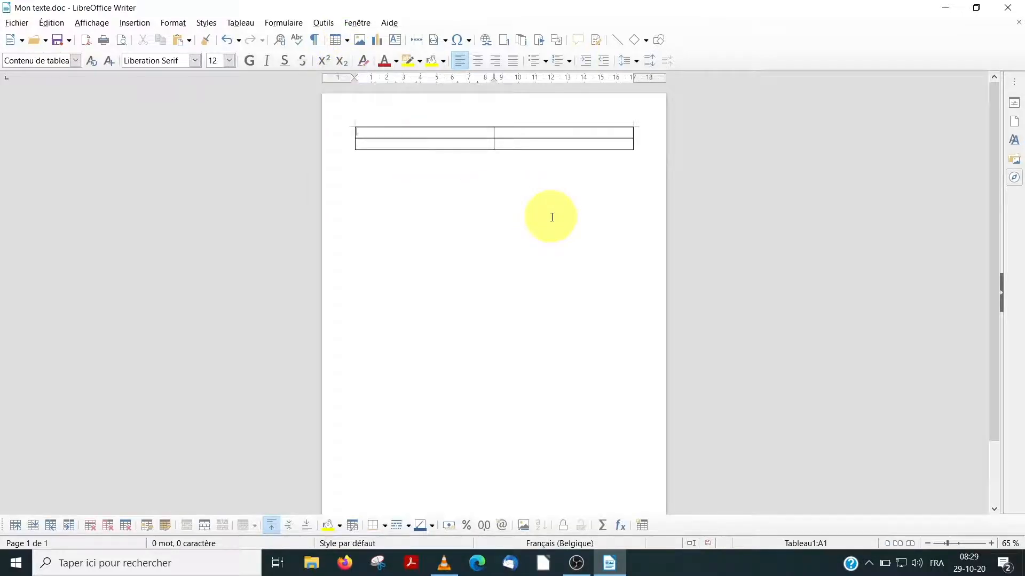
{"action": "key", "text": "ctrl+z"}
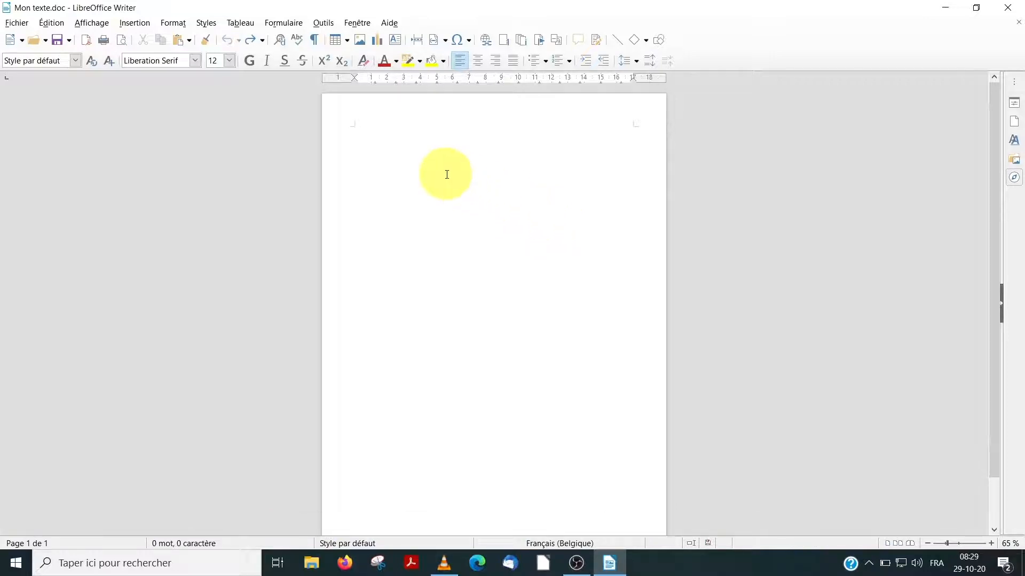
Insert a table with 2 columns and 2 rows using the table settings dialog, and undo the insertion
{"action": "left_click", "coordinate": [234, 25]}
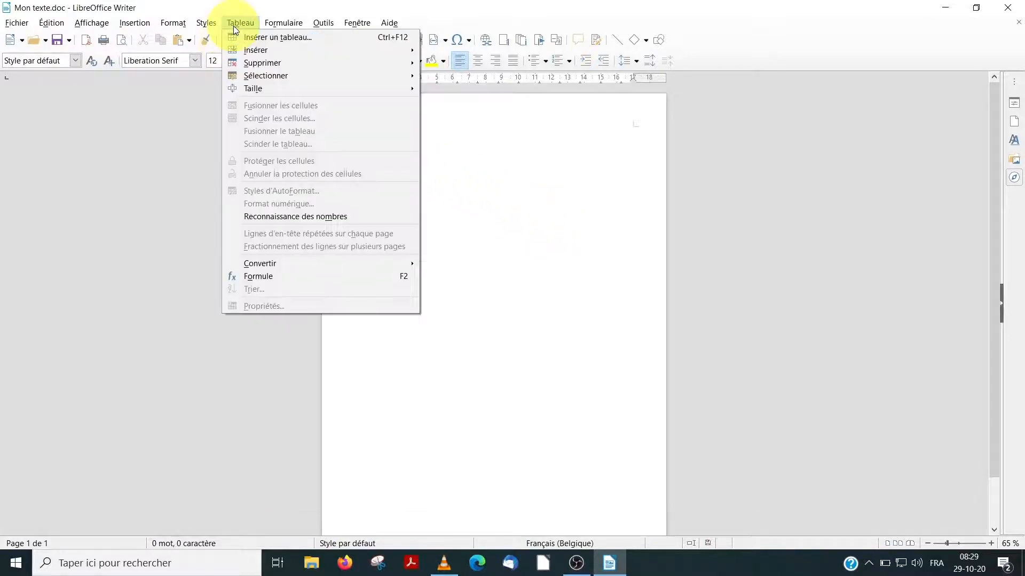
{"action": "left_click", "coordinate": [255, 37]}
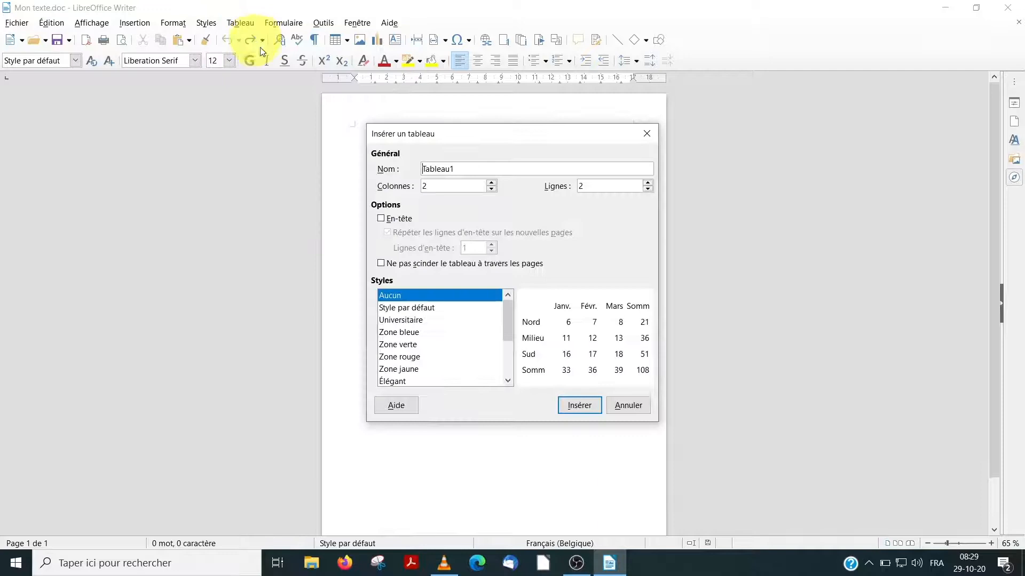
{"action": "left_click", "coordinate": [492, 185]}
{"action": "left_click", "coordinate": [491, 189]}
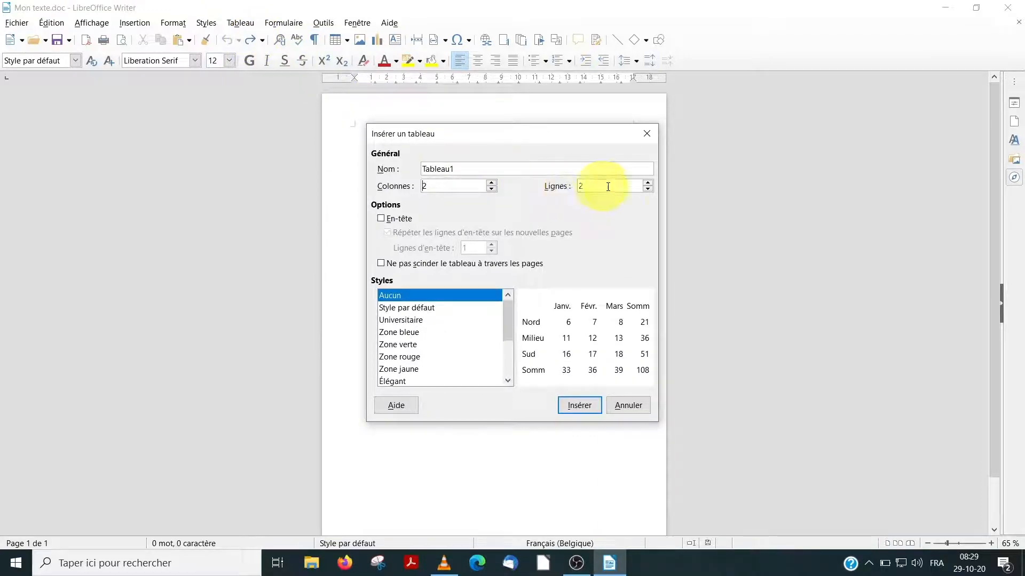
{"action": "left_click", "coordinate": [568, 409]}
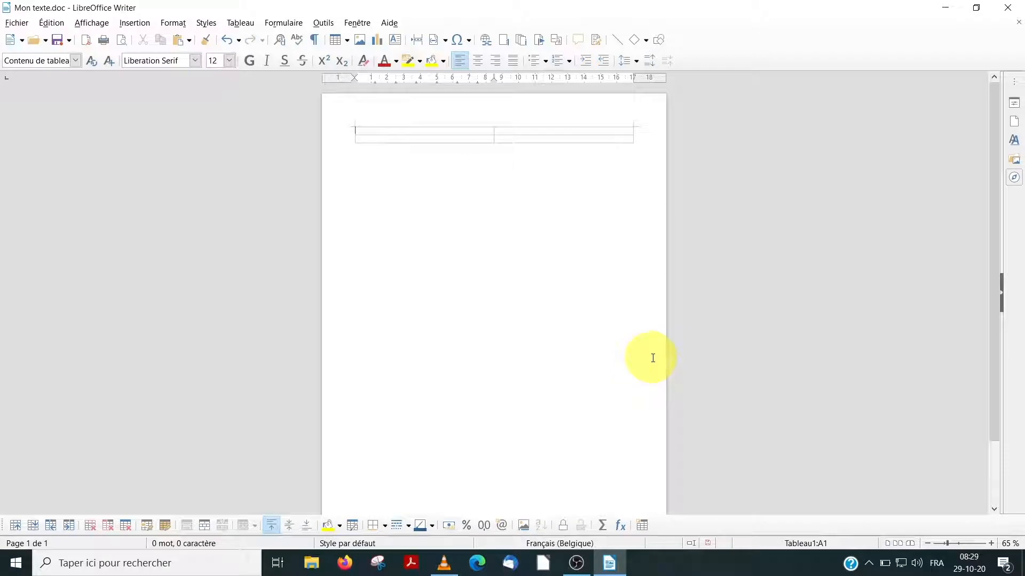
{"action": "key", "text": "ctrl+z"}
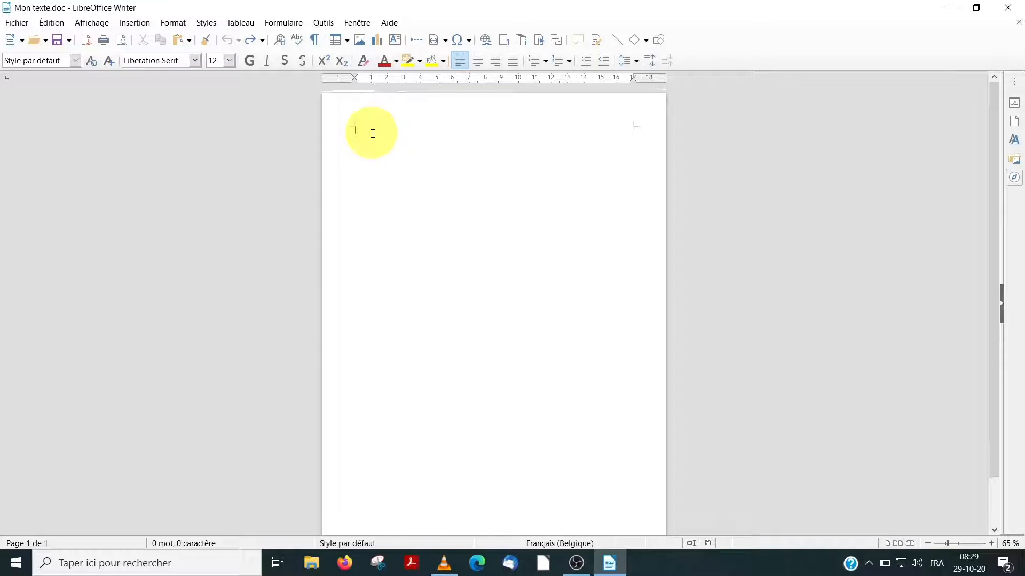
Write "Titre principal" as the document's first line and start a new line below it
{"action": "type", "text": "Titre principal"}
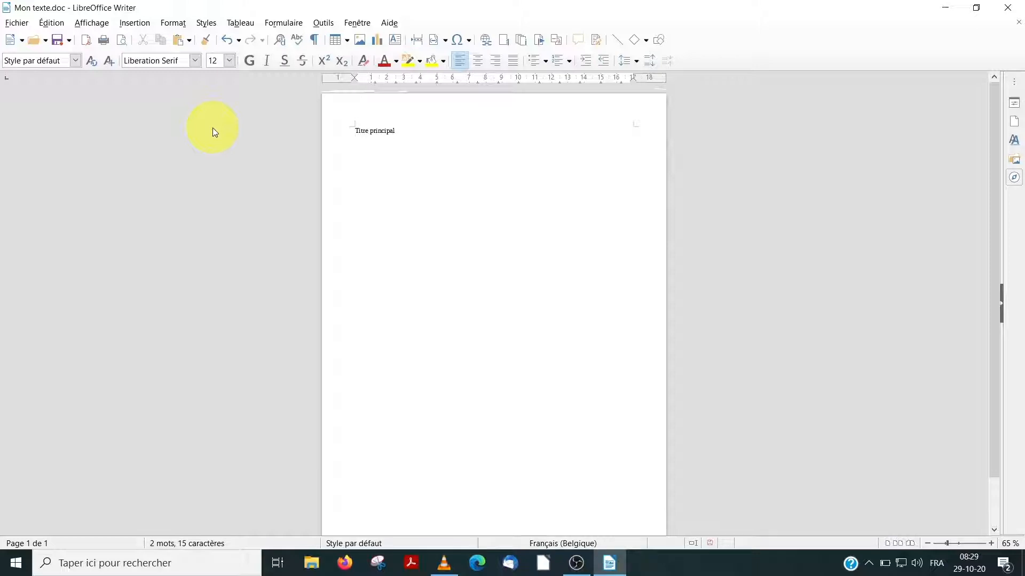
{"action": "left_click", "coordinate": [991, 543]}
{"action": "left_click", "coordinate": [991, 543]}
{"action": "left_click", "coordinate": [992, 543]}
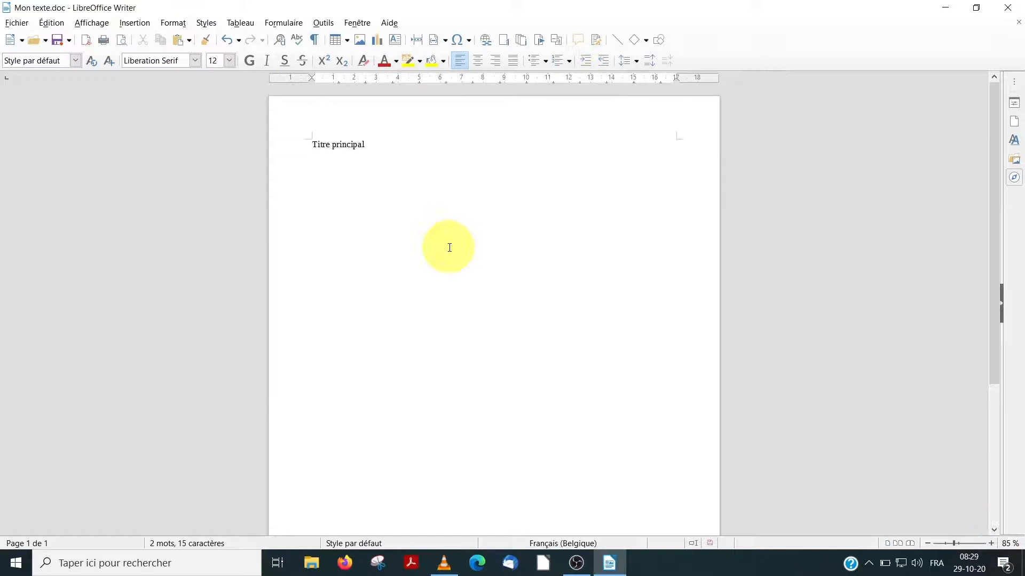
Write the lines "Premier titre 2" and "Deuxième titre 2" below the main title, leaving an empty line after it
{"action": "key", "text": "Return"}
{"action": "type", "text": "Premier titre 2"}
{"action": "key", "text": "Return"}
{"action": "type", "text": "Deuxième titre 2"}
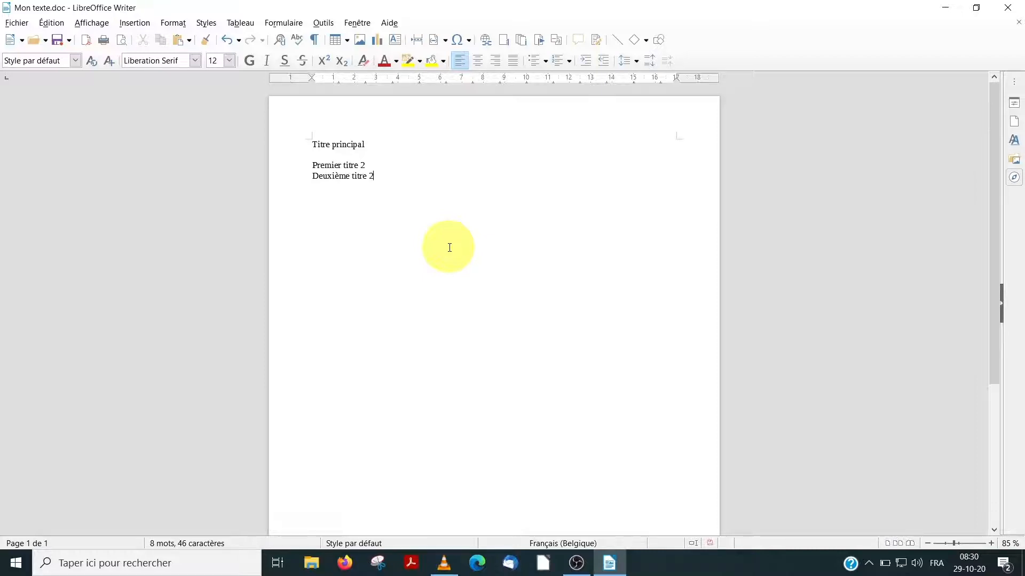
Add two lines reading "Texte ici" between "Premier titre 2" and "Deuxième titre 2"
{"action": "left_click", "coordinate": [392, 166]}
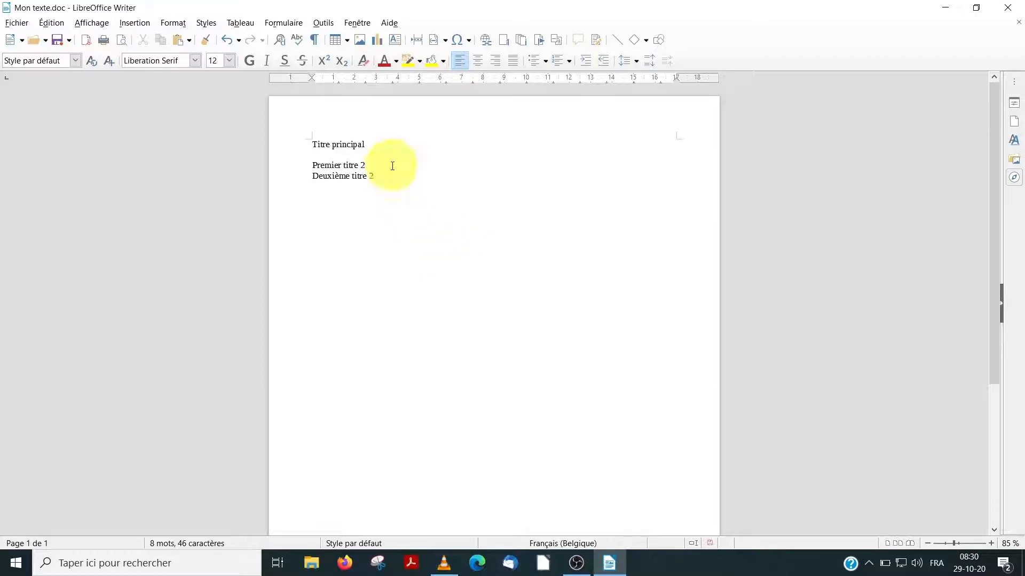
{"action": "key", "text": "Return"}
{"action": "type", "text": "Texte ici"}
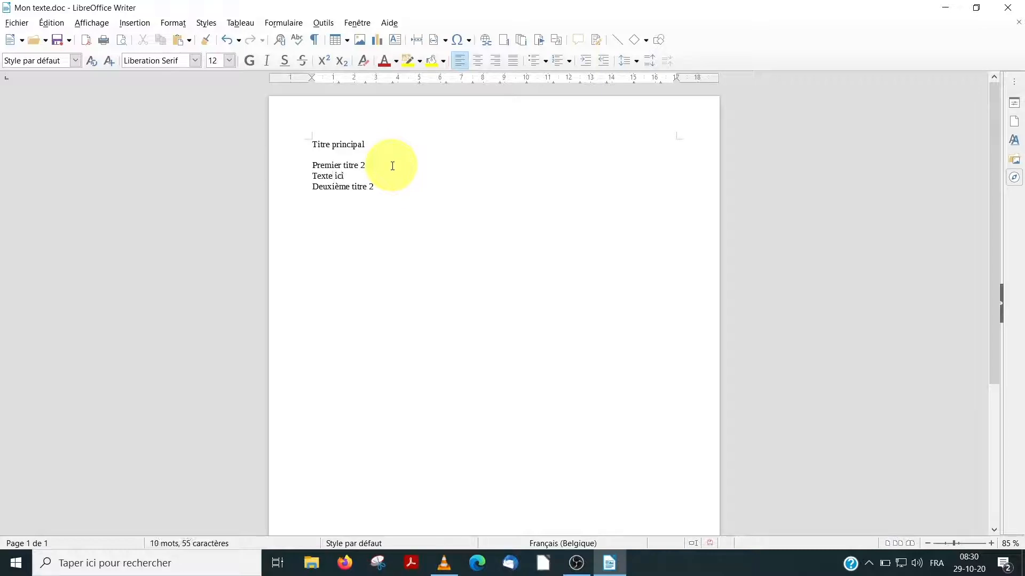
{"action": "key", "text": "Return"}
{"action": "type", "text": "Texte ici"}
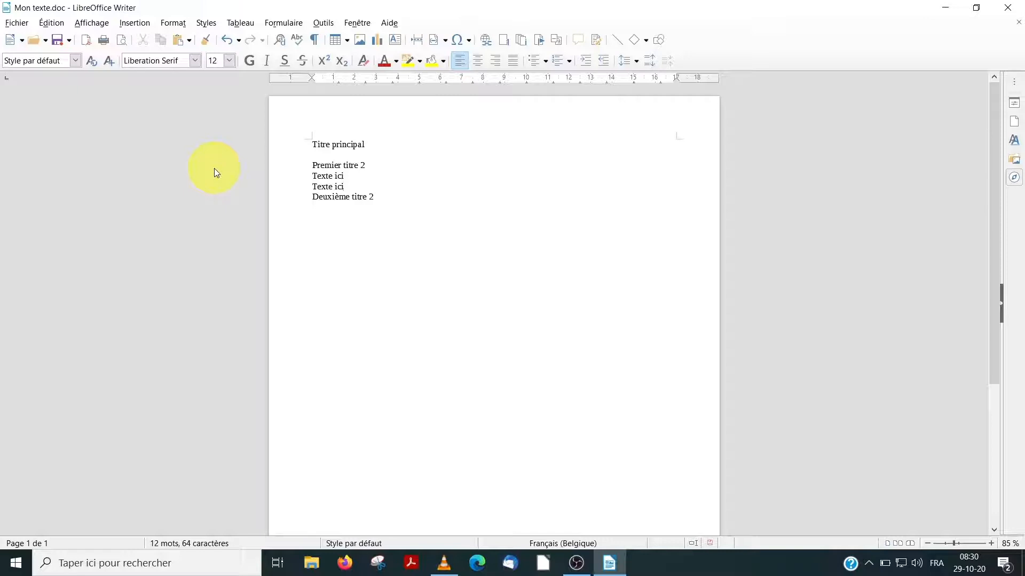
Change the main title on the first line to "Le titre principal"
{"action": "key", "text": "Up"}
{"action": "key", "text": "Up"}
{"action": "key", "text": "Left"}
{"action": "key", "text": "Left"}
{"action": "key", "text": "Left"}
{"action": "key", "text": "Left"}
{"action": "key", "text": "Left"}
{"action": "type", "text": "Le t"}
{"action": "key", "text": "Delete"}
Append "encore du texte" to the second "Texte ici" line, and erase all of that line's text
{"action": "left_click", "coordinate": [351, 187]}
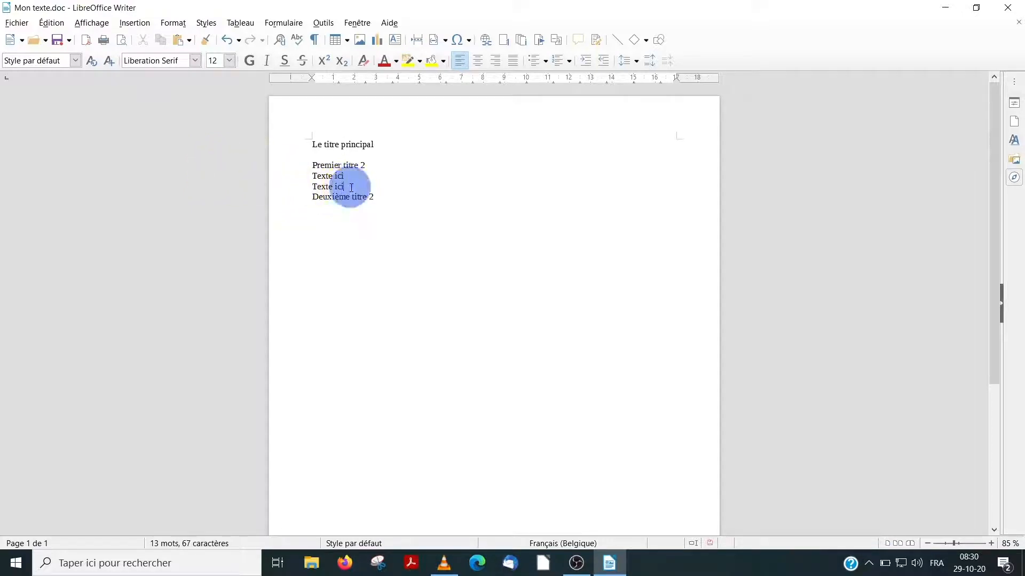
{"action": "type", "text": "encore du texte"}
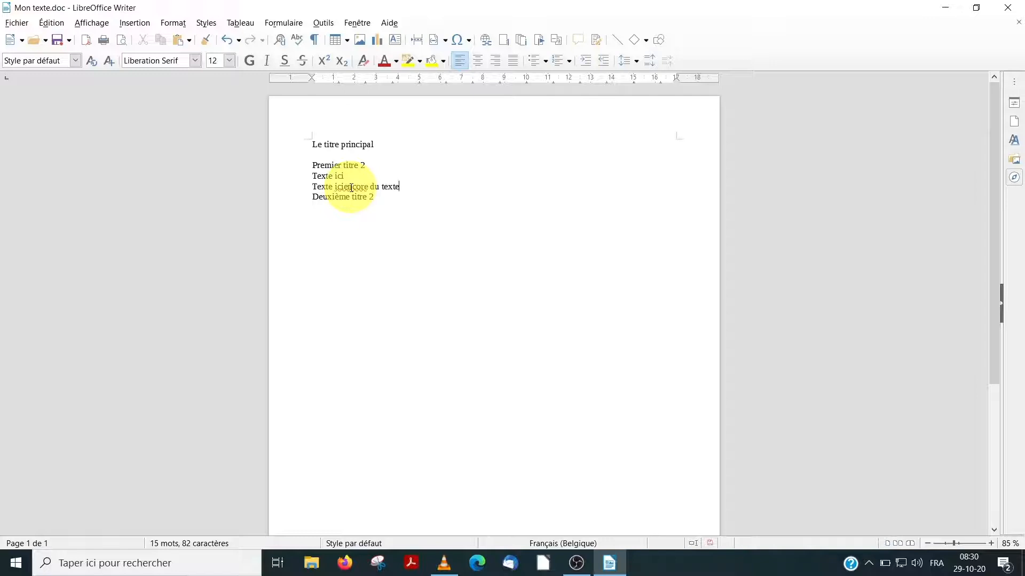
{"action": "key", "text": "BackSpace"}
{"action": "key", "text": "BackSpace"}
{"action": "key", "text": "BackSpace"}
{"action": "key", "text": "BackSpace"}
{"action": "key", "text": "BackSpace"}
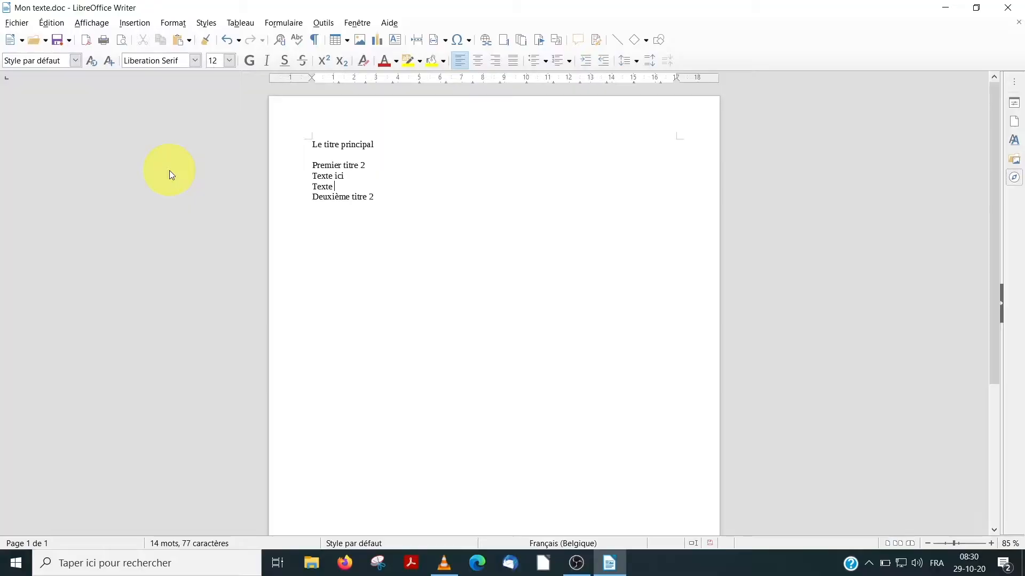
{"action": "key", "text": "BackSpace"}
{"action": "key", "text": "BackSpace"}
{"action": "key", "text": "BackSpace"}
{"action": "key", "text": "BackSpace"}
{"action": "key", "text": "BackSpace"}
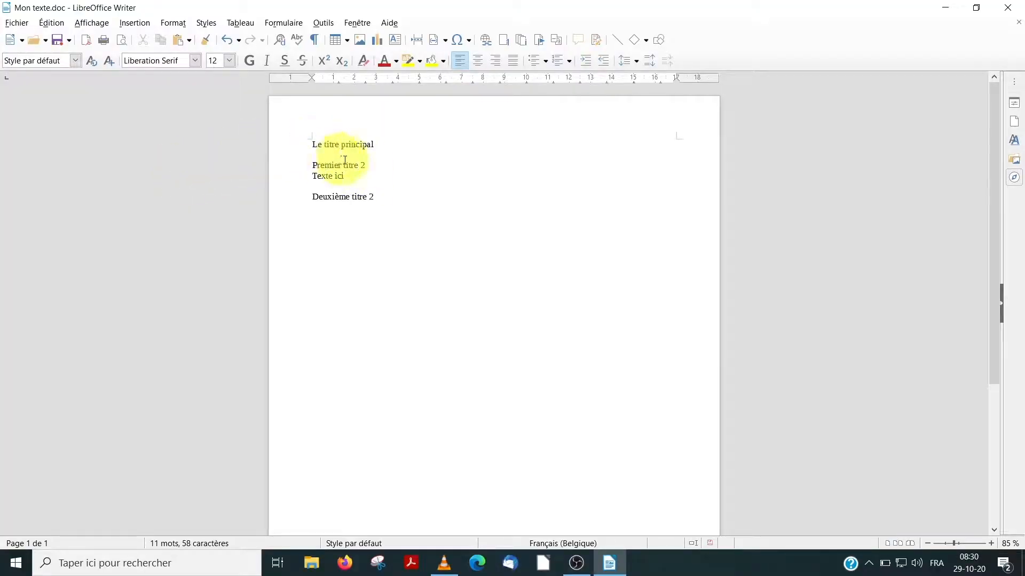
View the paragraph styles available for the "Texte ici" line without applying one
{"action": "left_click", "coordinate": [333, 176]}
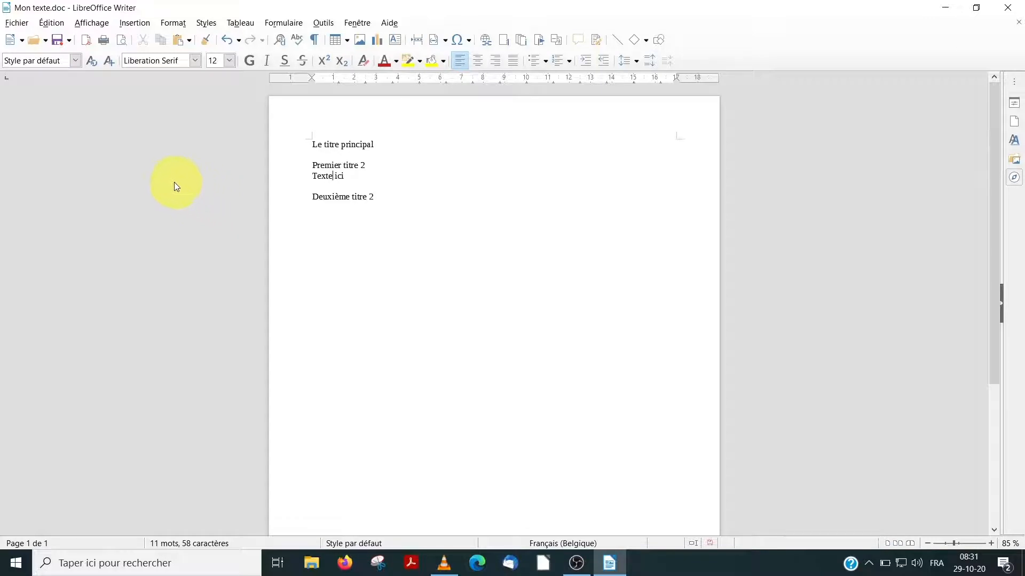
{"action": "left_click", "coordinate": [75, 62]}
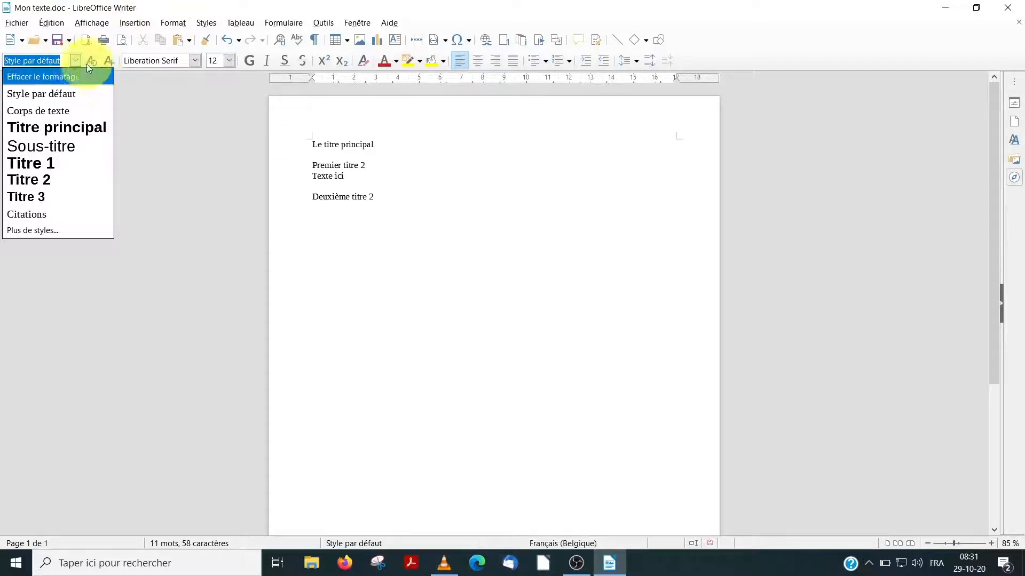
{"action": "left_click", "coordinate": [134, 97]}
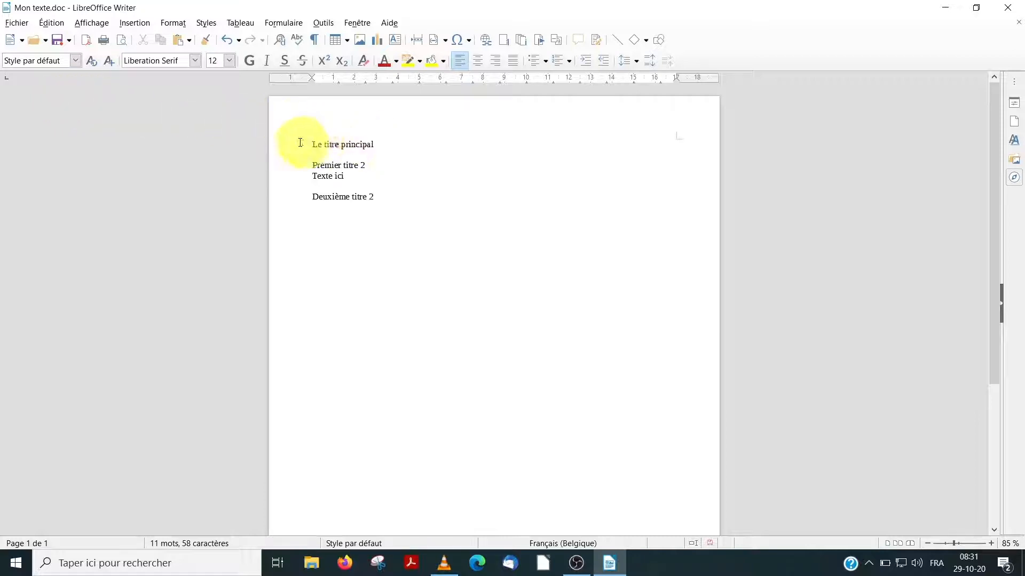
Apply the "Titre principal" paragraph style to the line "Le titre principal"
{"action": "left_click", "coordinate": [348, 145]}
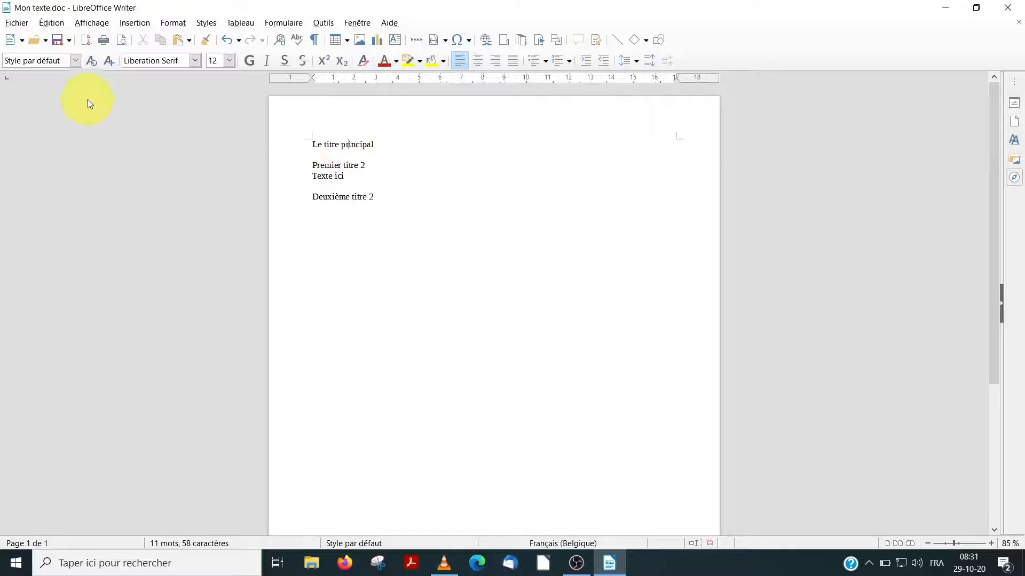
{"action": "left_click", "coordinate": [75, 63]}
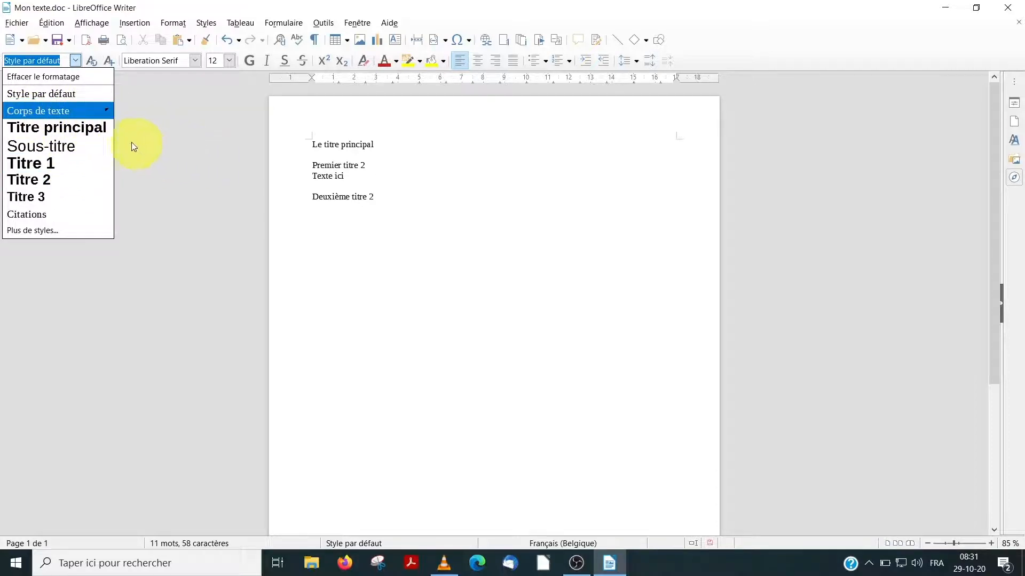
{"action": "left_click", "coordinate": [88, 128]}
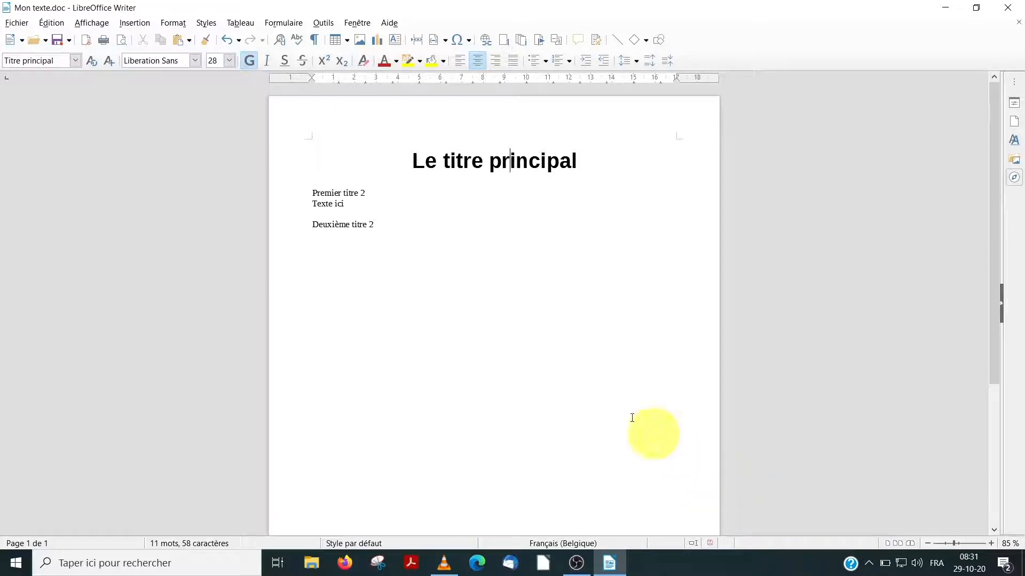
Apply the "Titre 2" paragraph style to both "Premier titre 2" and "Deuxième titre 2"
{"action": "left_click", "coordinate": [332, 192]}
{"action": "left_click", "coordinate": [75, 60]}
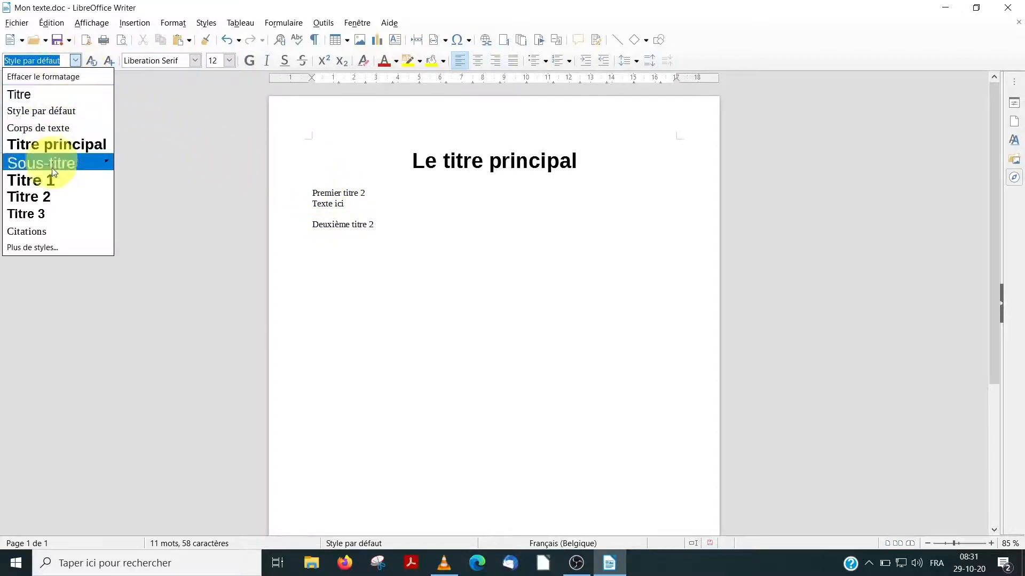
{"action": "left_click", "coordinate": [51, 195]}
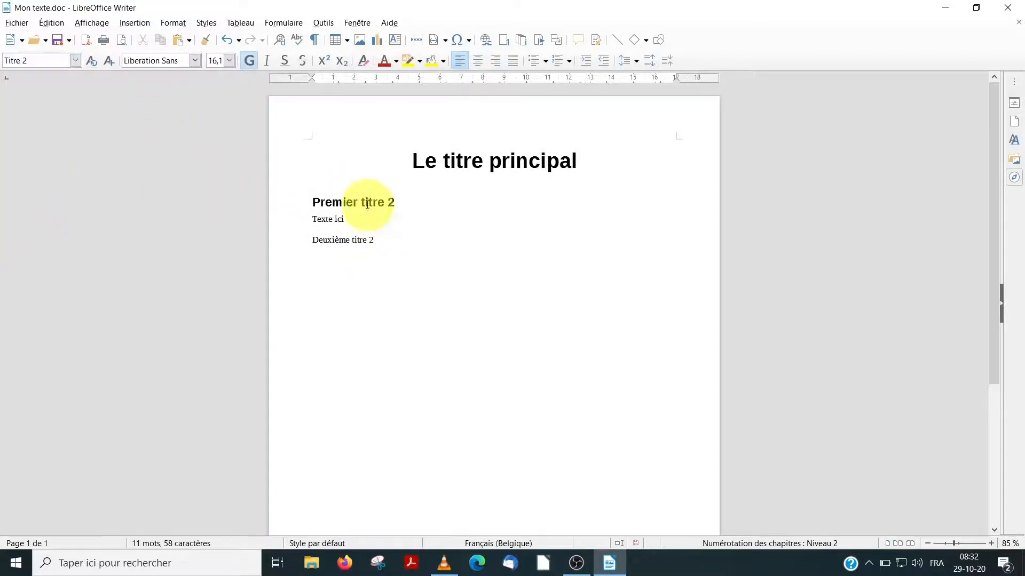
{"action": "left_click", "coordinate": [354, 240]}
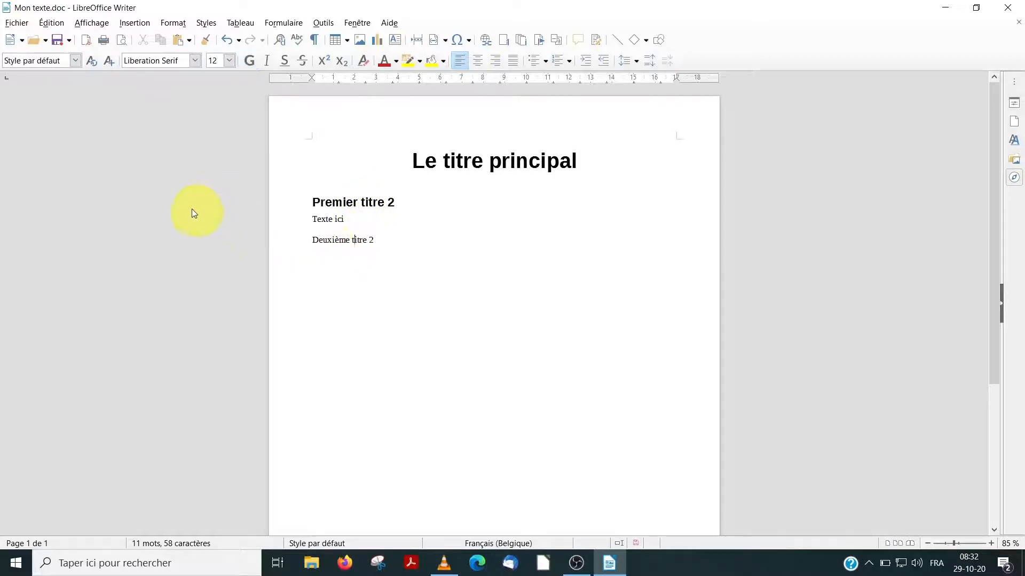
{"action": "left_click", "coordinate": [75, 60]}
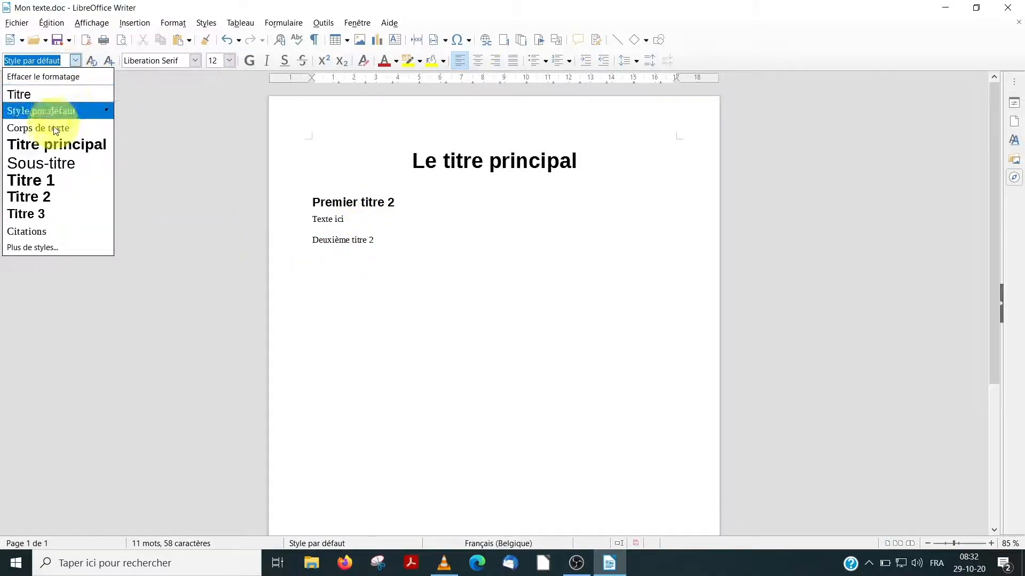
{"action": "left_click", "coordinate": [51, 195]}
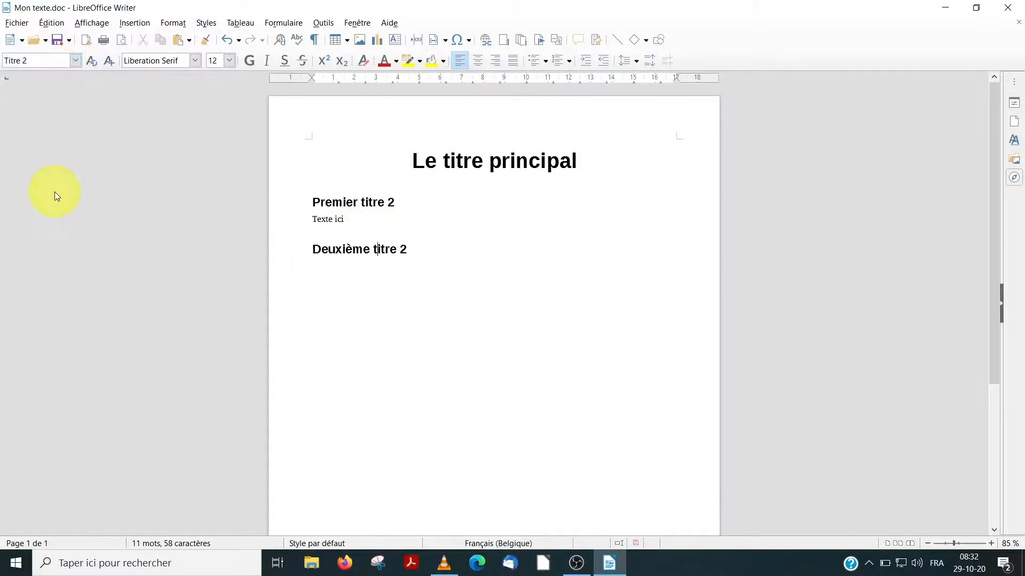
Apply the "Corps de texte" paragraph style to the "Texte ici" line
{"action": "left_click", "coordinate": [327, 220]}
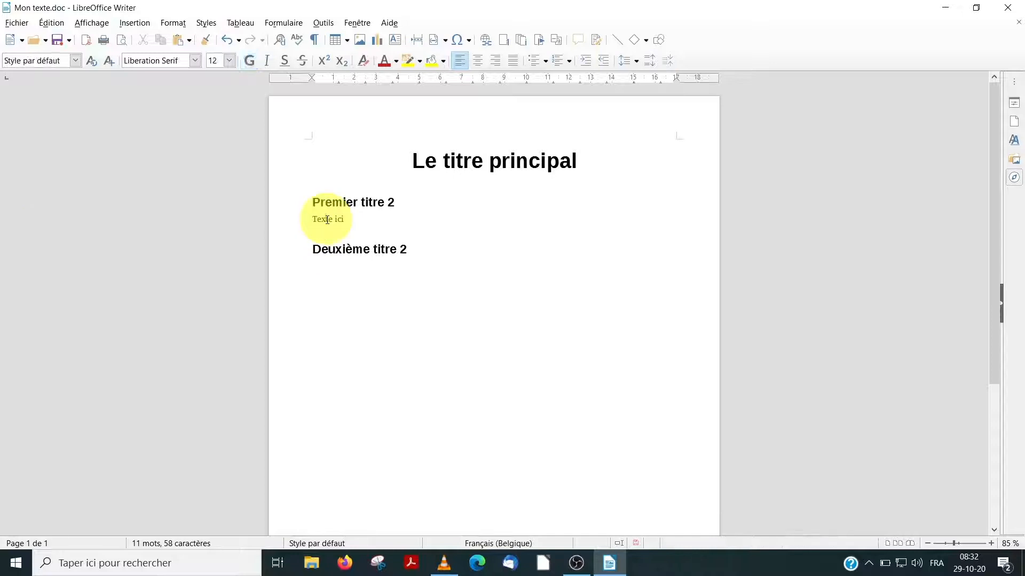
{"action": "left_click", "coordinate": [79, 59]}
{"action": "left_click", "coordinate": [60, 125]}
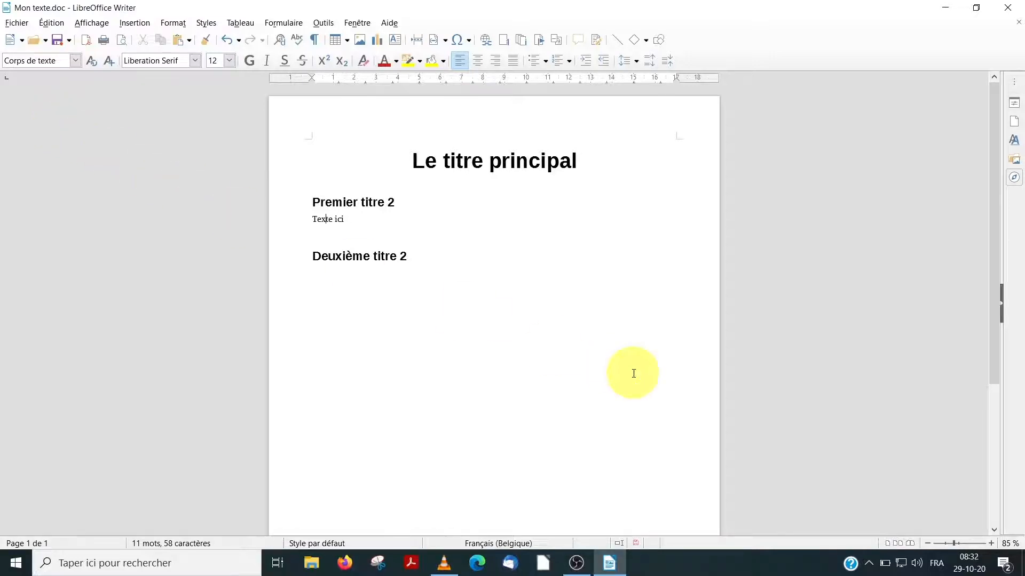
Write "Texte" and "Texte copié d'internet" on separate lines below "Deuxième titre 2"
{"action": "left_click", "coordinate": [461, 257]}
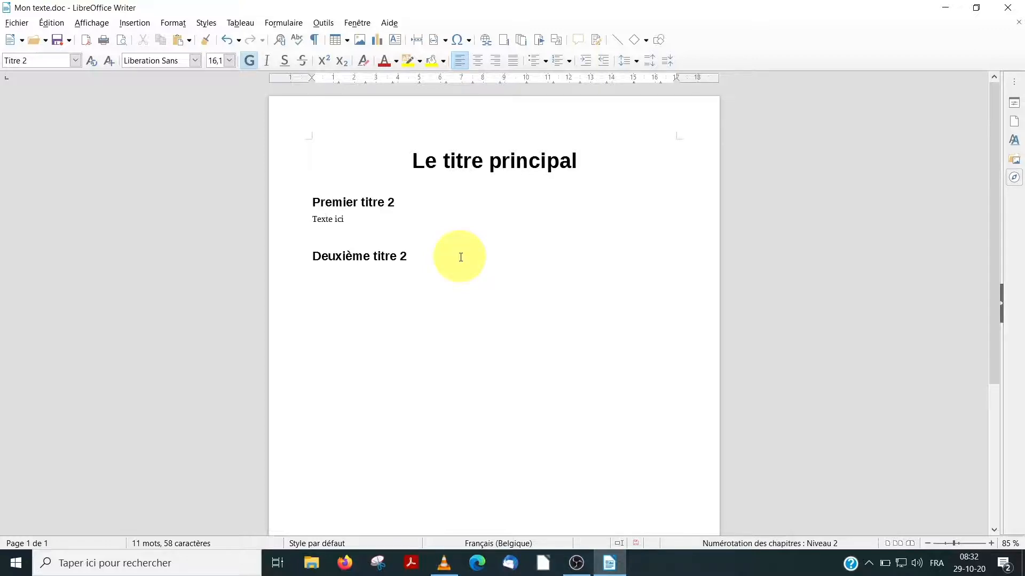
{"action": "key", "text": "Return"}
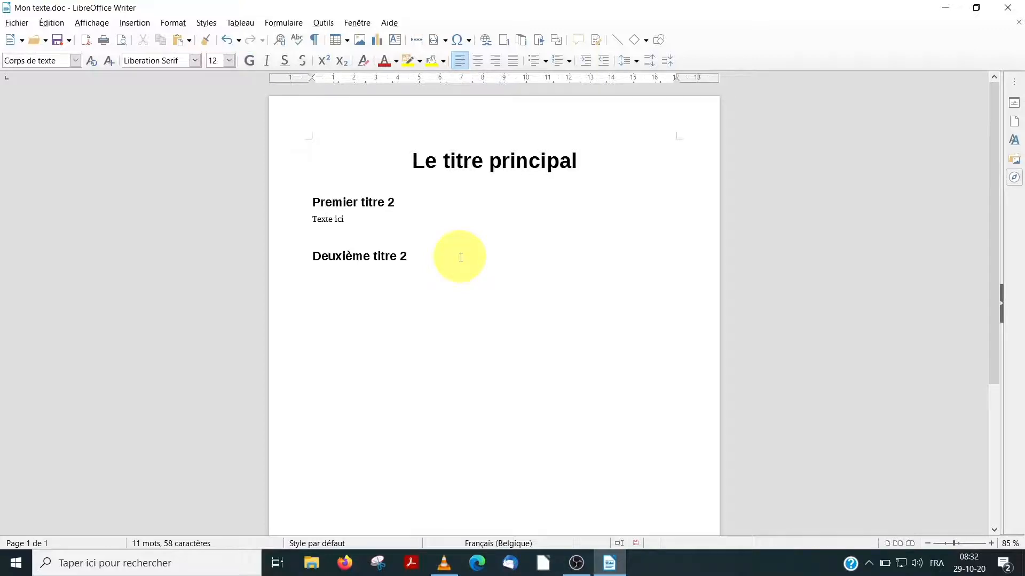
{"action": "type", "text": "Texte"}
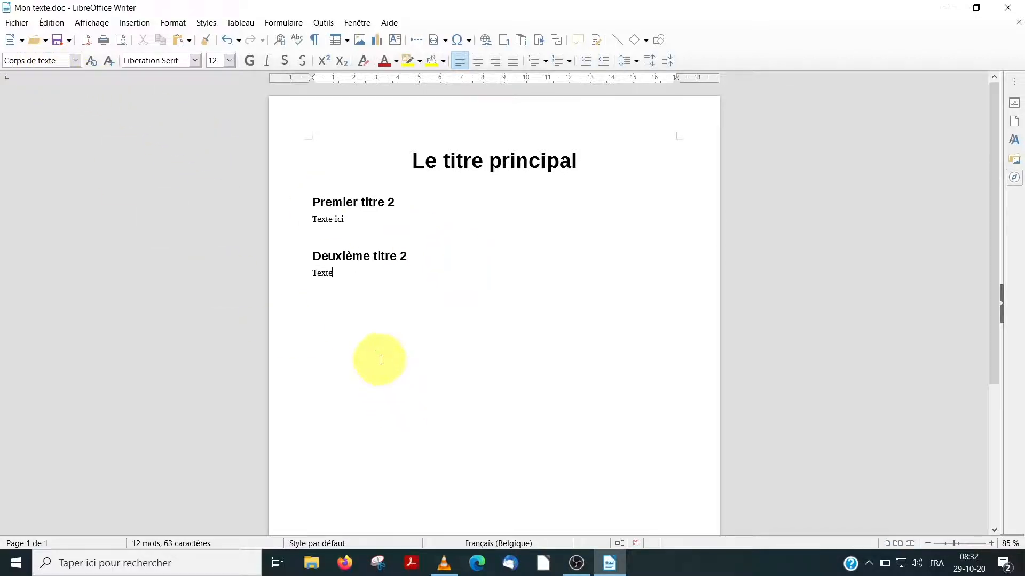
{"action": "type", "text": "Texte copié d'internet"}
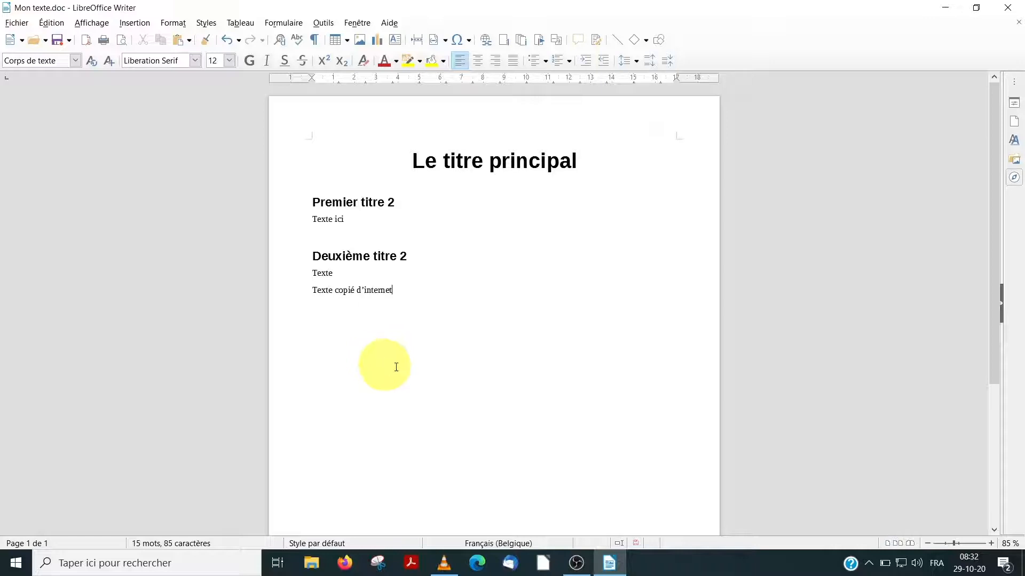
Open the desktop shortcut to the intermag article in Firefox and copy the article's text from "L'adoption" to its last paragraph
{"action": "left_click", "coordinate": [948, 5]}
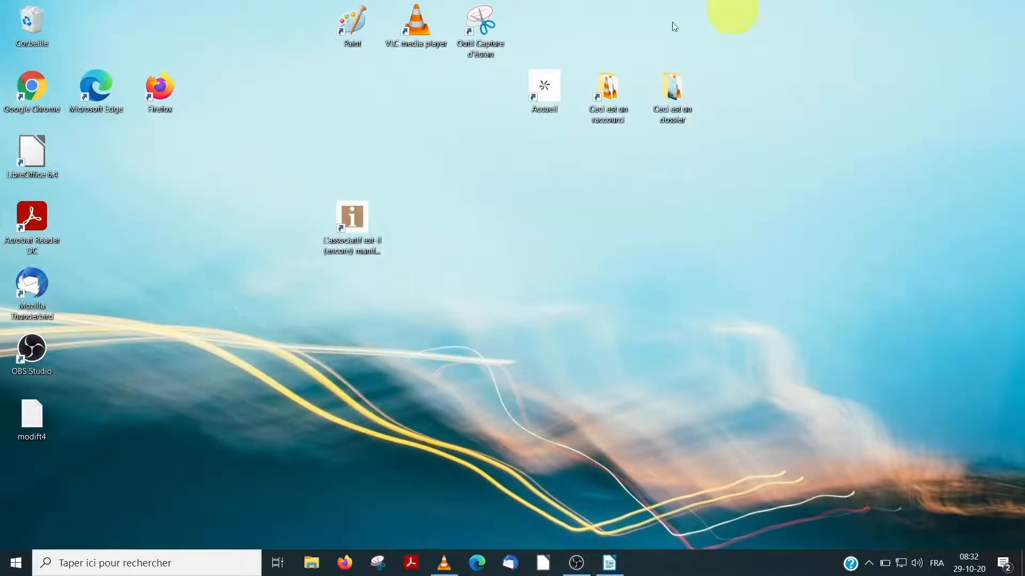
{"action": "left_click", "coordinate": [367, 244]}
{"action": "double_click", "coordinate": [366, 244]}
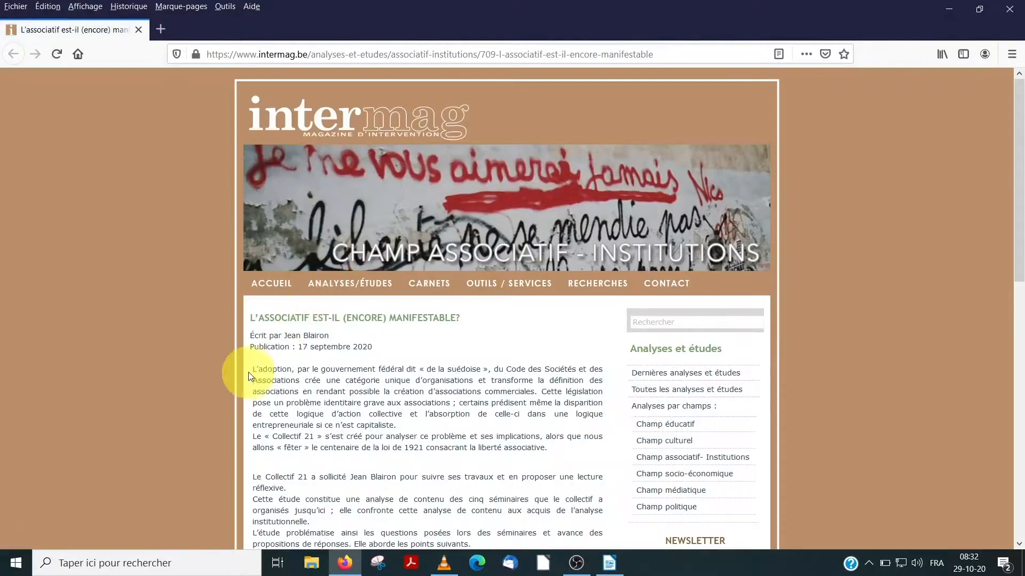
{"action": "left_click_drag", "start_coordinate": [249, 370], "coordinate": [321, 393]}
{"action": "left_click", "coordinate": [323, 394]}
{"action": "scroll", "coordinate": [324, 395], "scroll_direction": "down", "scroll_amount": 2}
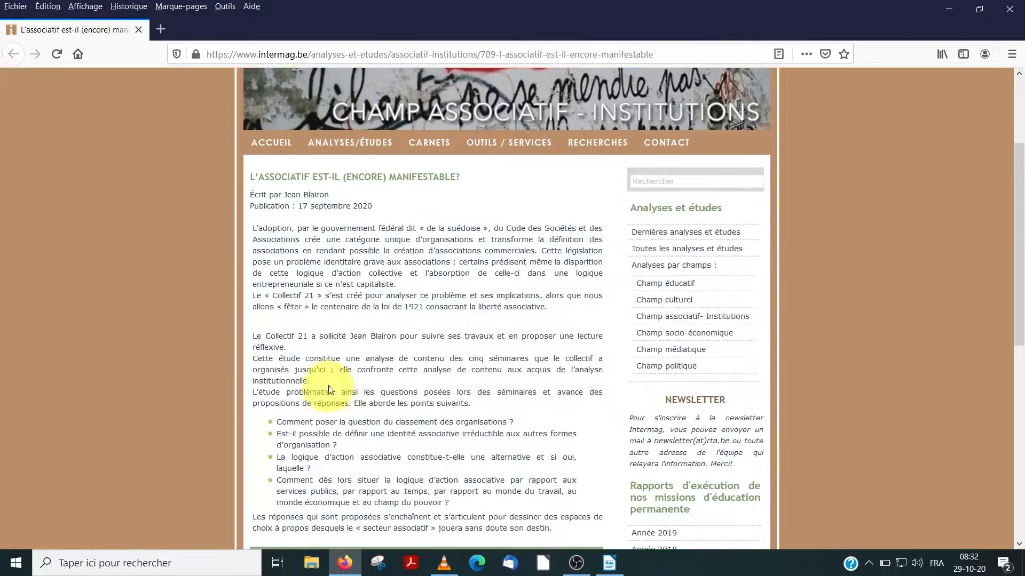
{"action": "scroll", "coordinate": [328, 389], "scroll_direction": "down", "scroll_amount": 1}
{"action": "left_click_drag", "start_coordinate": [251, 155], "coordinate": [575, 461]}
{"action": "key", "text": "ctrl+c"}
Switch back to LibreOffice Writer, paste the copied article on a new line below "Texte copié d'internet", and save the document
{"action": "left_click", "coordinate": [609, 563]}
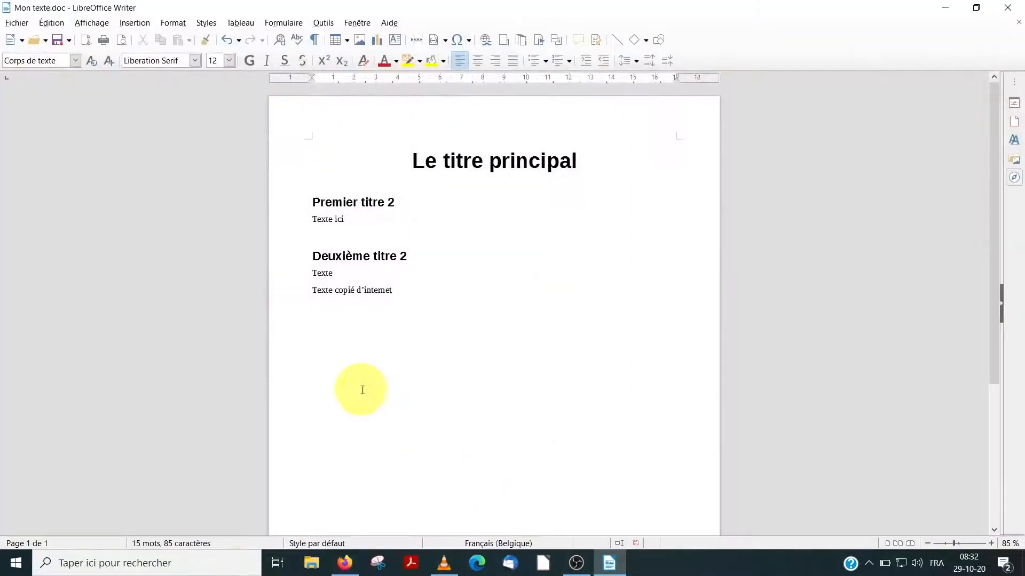
{"action": "key", "text": "Return"}
{"action": "key", "text": "ctrl+v"}
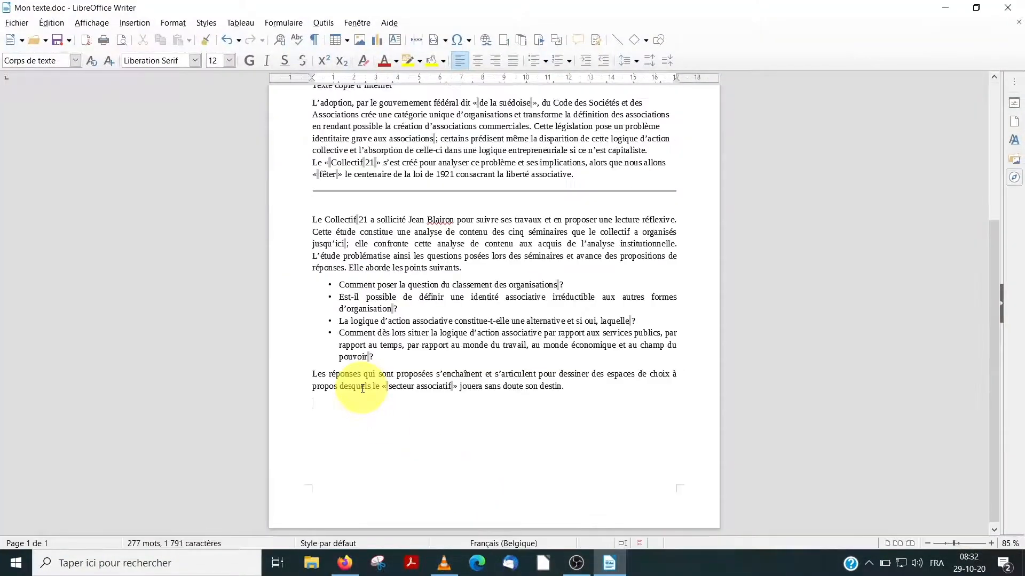
{"action": "scroll", "coordinate": [361, 388], "scroll_direction": "up", "scroll_amount": 3}
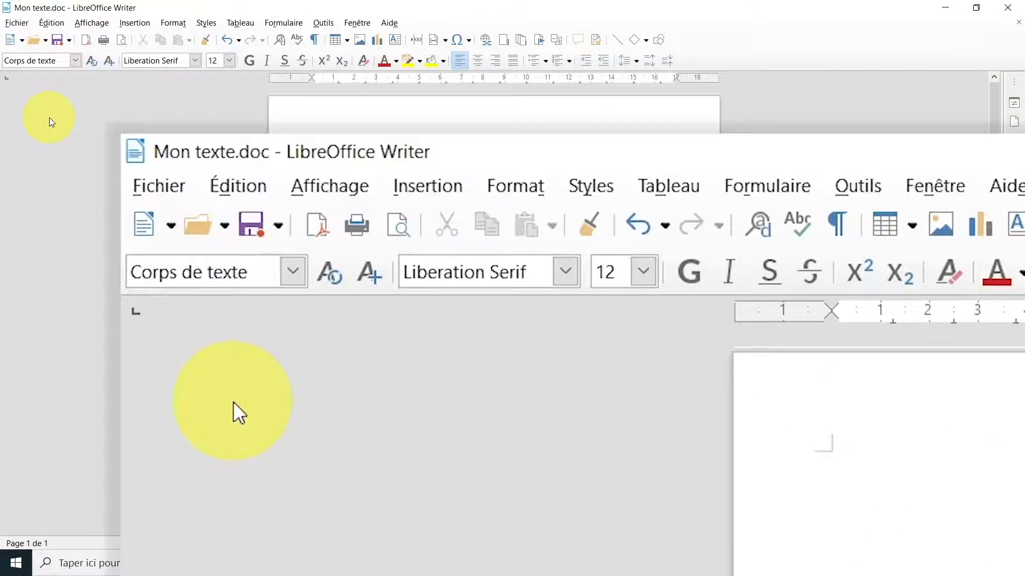
{"action": "left_click", "coordinate": [56, 39]}
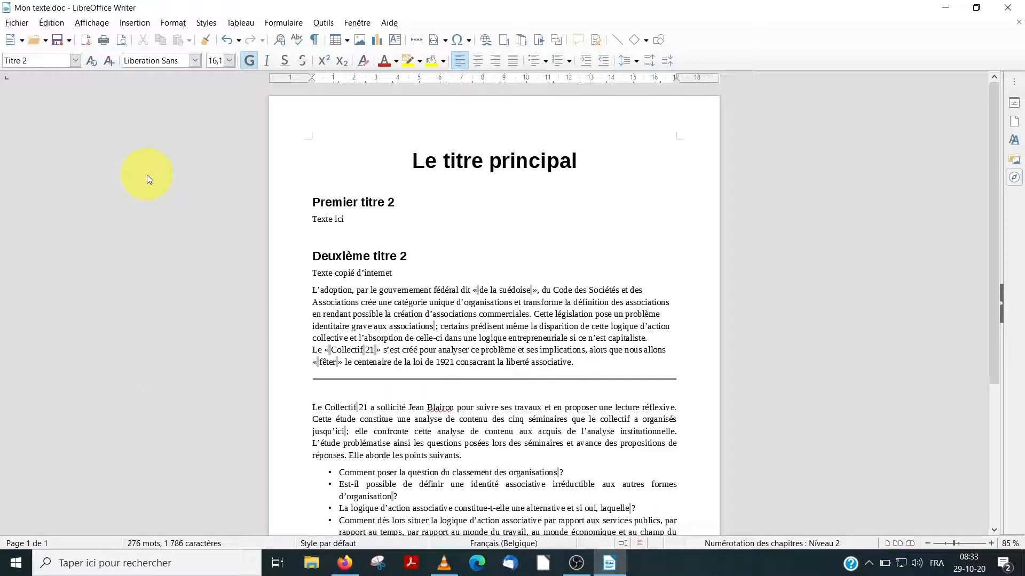
Undo the last change in the document and redo it
{"action": "key", "text": "ctrl+z"}
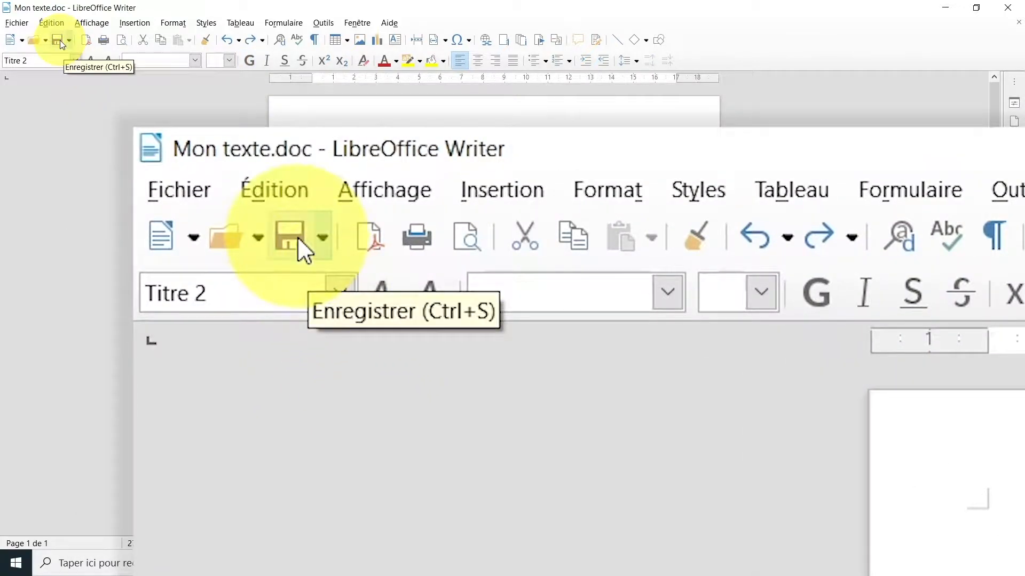
{"action": "left_click", "coordinate": [250, 40]}
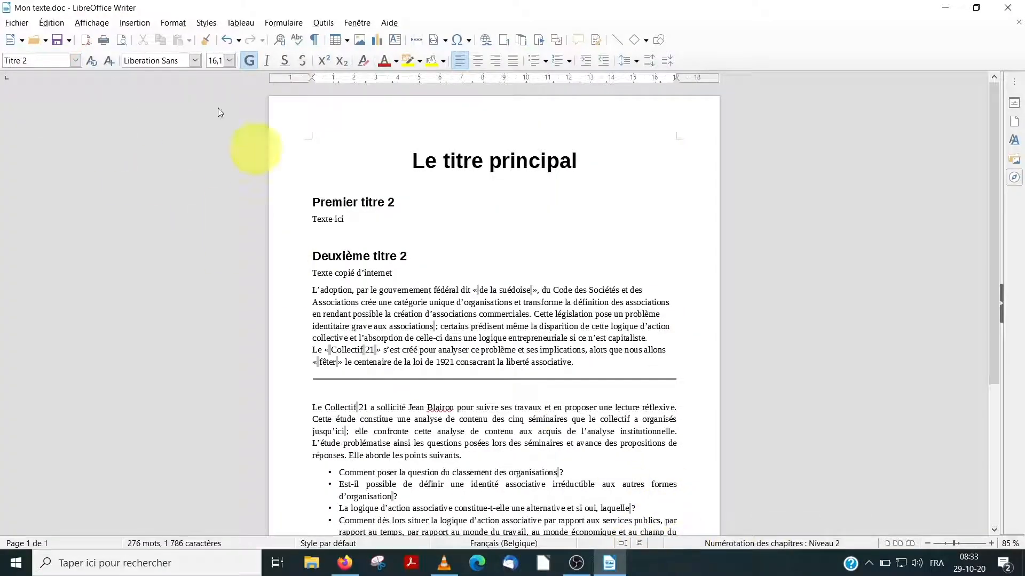
{"action": "key", "text": "ctrl"}
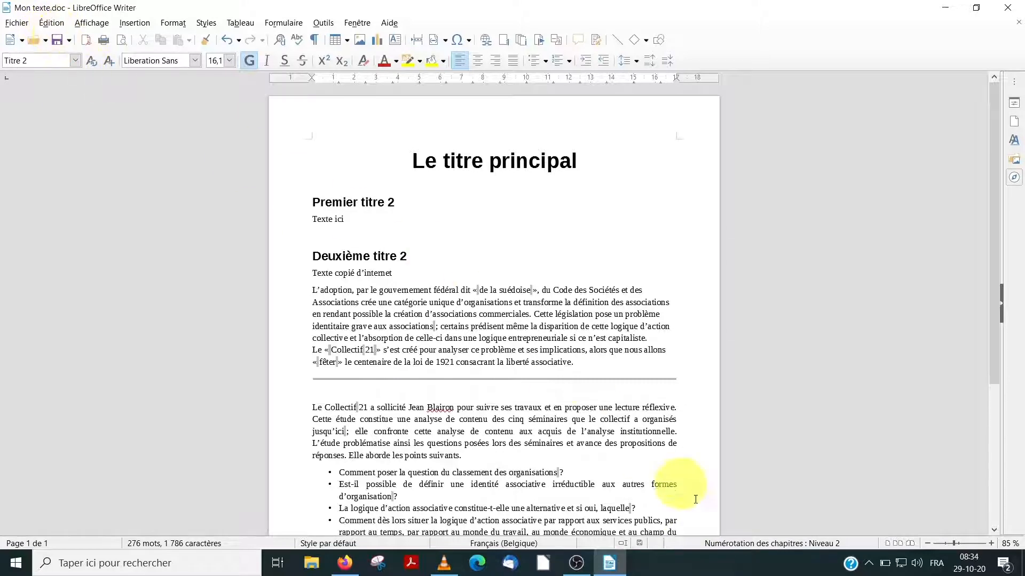
{"action": "key", "text": "ctrl"}
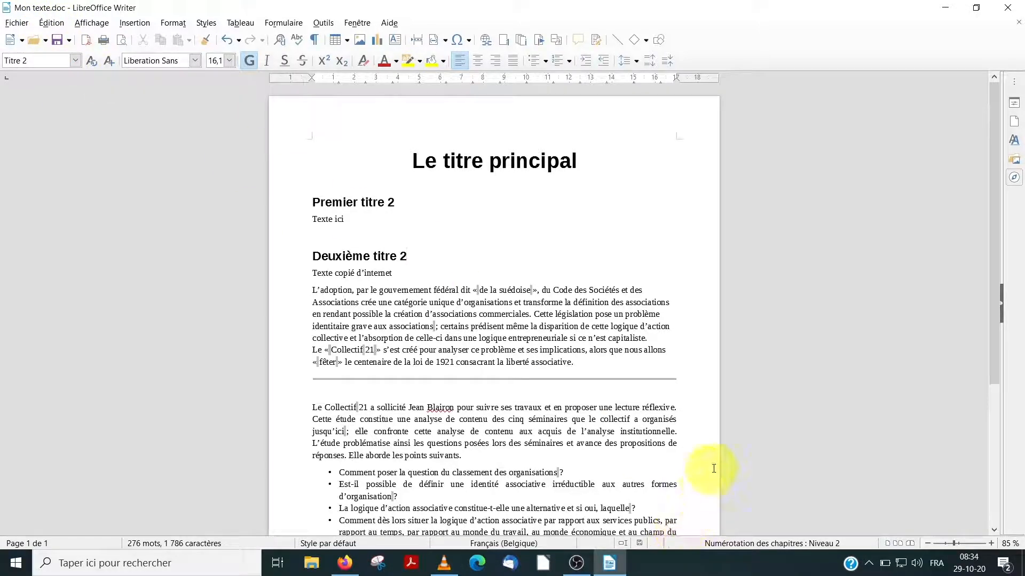
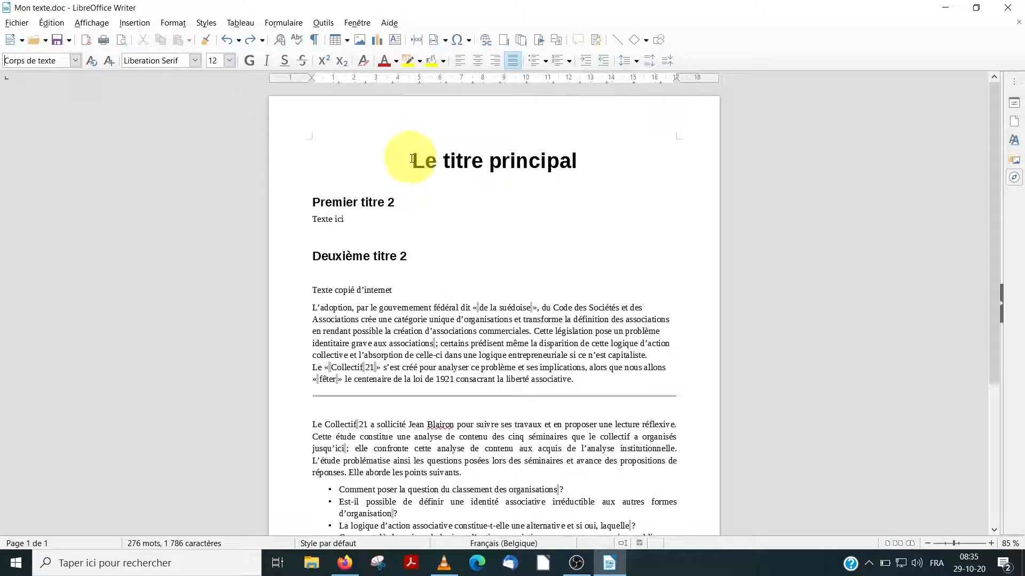
Apply bold, italic and underline to the word "titre" in the main title
{"action": "double_click", "coordinate": [462, 163]}
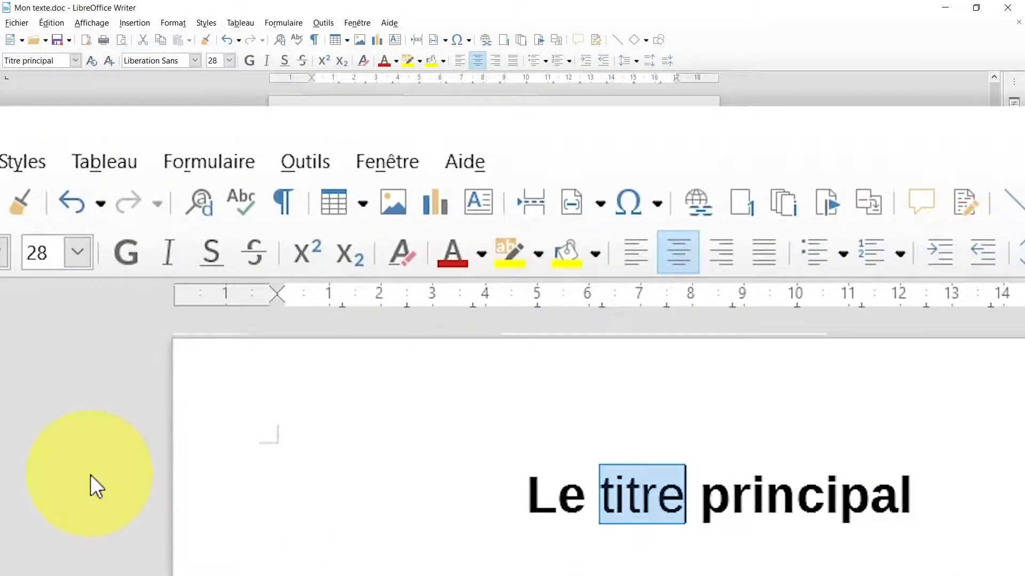
{"action": "left_click", "coordinate": [250, 60]}
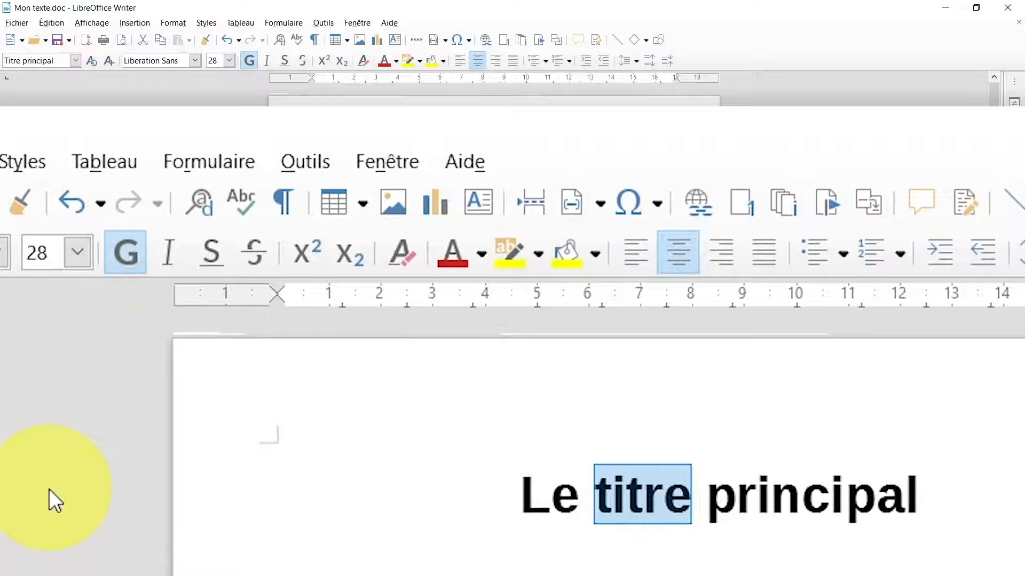
{"action": "left_click", "coordinate": [271, 64]}
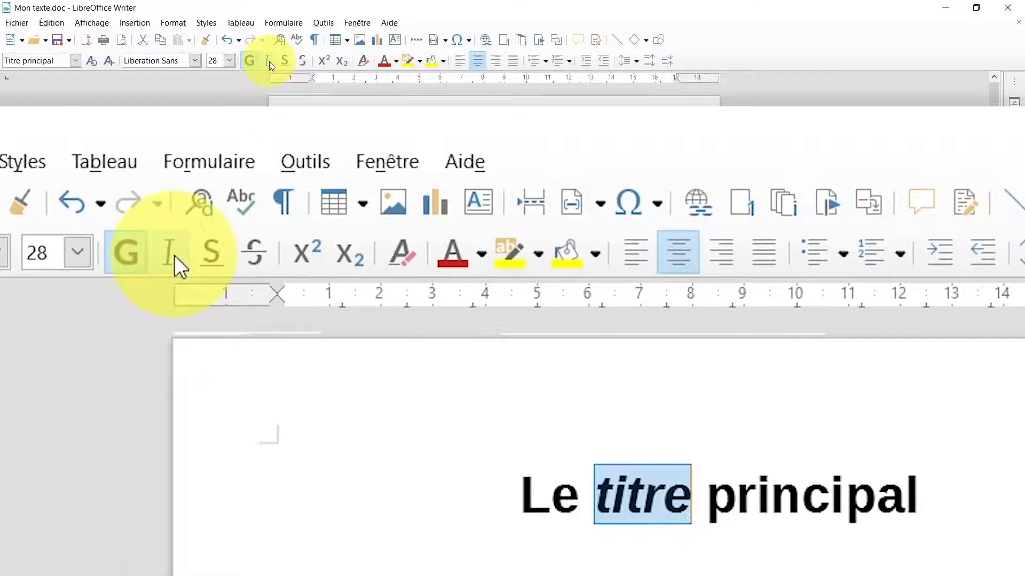
{"action": "left_click", "coordinate": [271, 64]}
{"action": "left_click", "coordinate": [272, 65]}
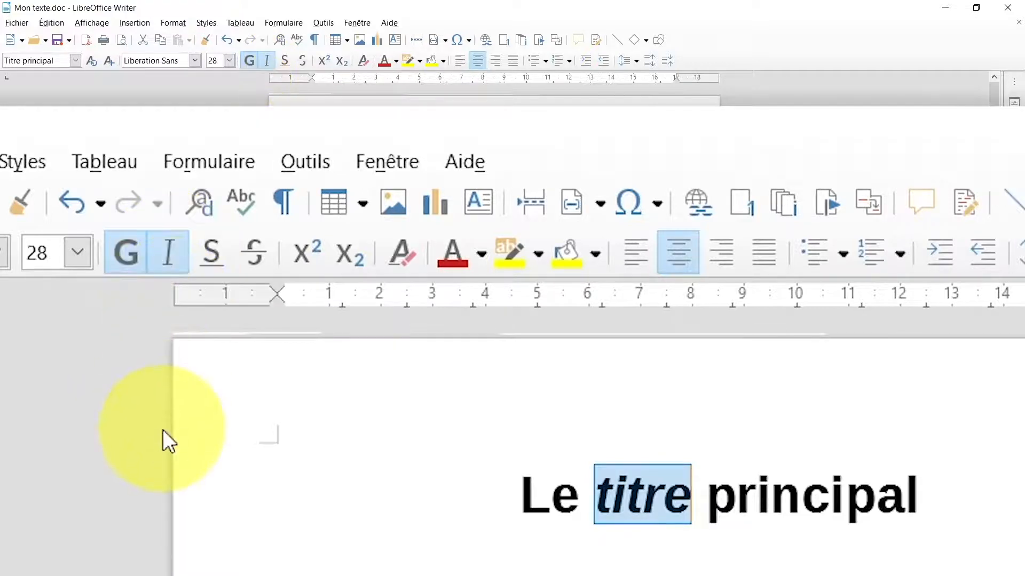
{"action": "left_click", "coordinate": [285, 61]}
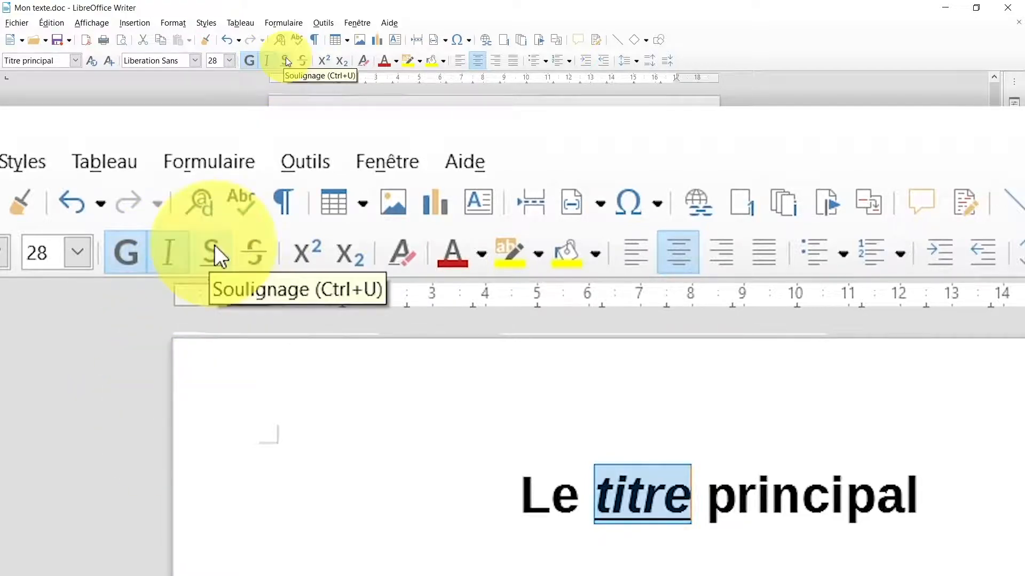
{"action": "left_click", "coordinate": [287, 61]}
{"action": "left_click", "coordinate": [286, 61]}
{"action": "left_click", "coordinate": [194, 475]}
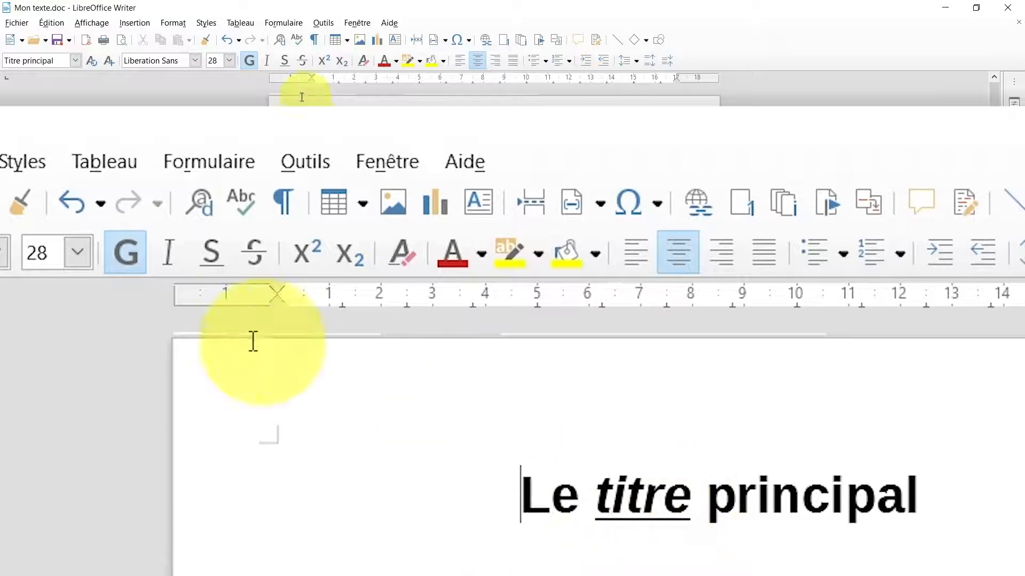
{"action": "left_click", "coordinate": [625, 509]}
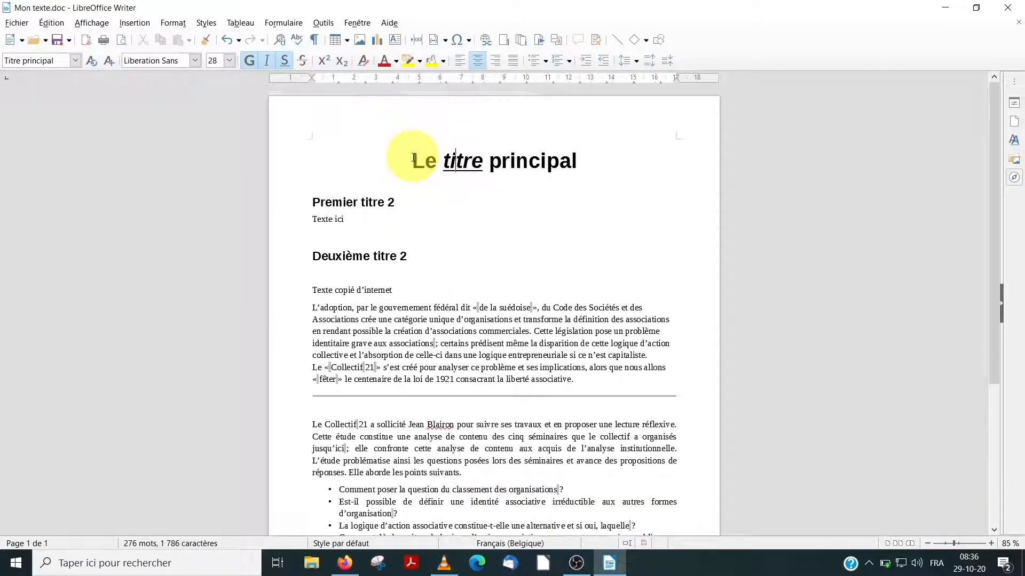
Set the font colour of the whole main title "Le titre principal" to dark red
{"action": "left_click_drag", "start_coordinate": [413, 158], "coordinate": [579, 159]}
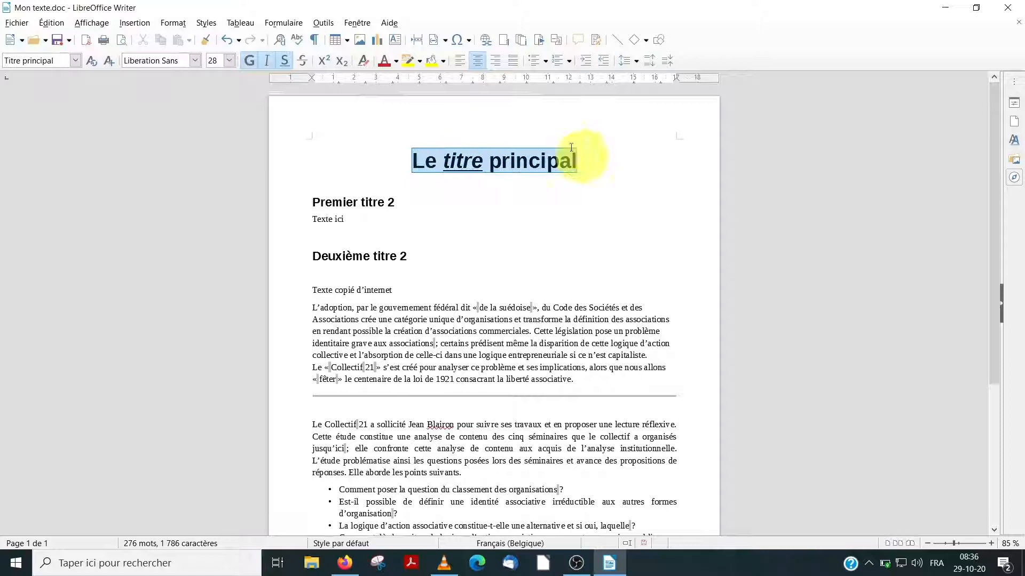
{"action": "left_click", "coordinate": [387, 62]}
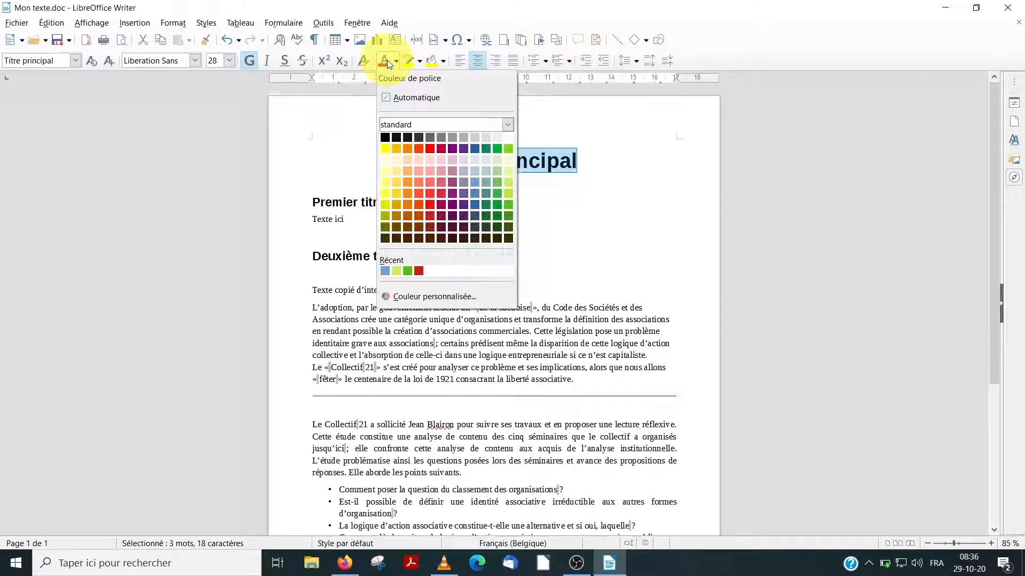
{"action": "left_click", "coordinate": [386, 61]}
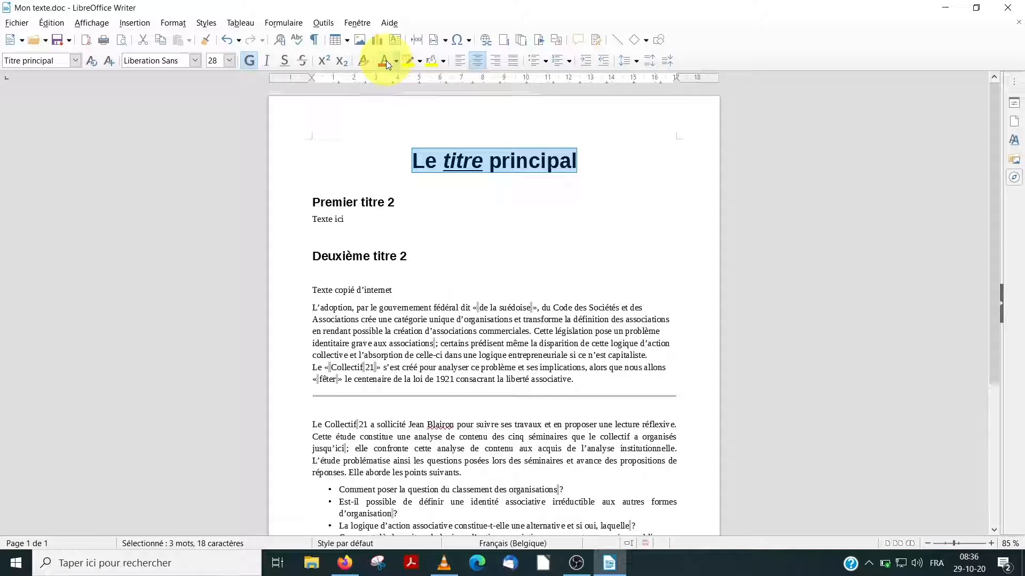
{"action": "left_click_drag", "start_coordinate": [393, 160], "coordinate": [578, 160]}
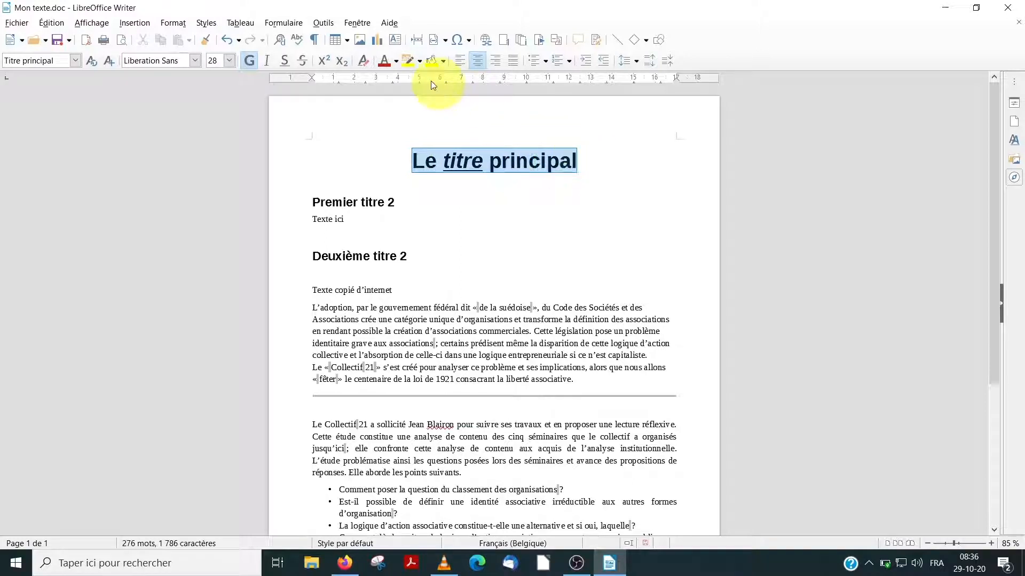
{"action": "left_click", "coordinate": [384, 61]}
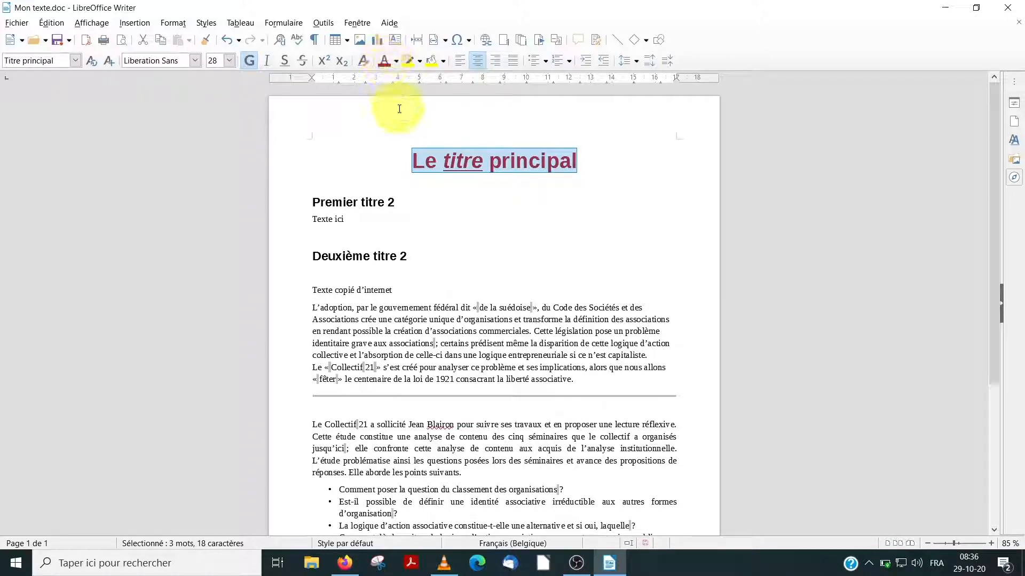
Set the font colour of "Le titre principal" to green from the standard palette and deselect the title
{"action": "left_click", "coordinate": [396, 62]}
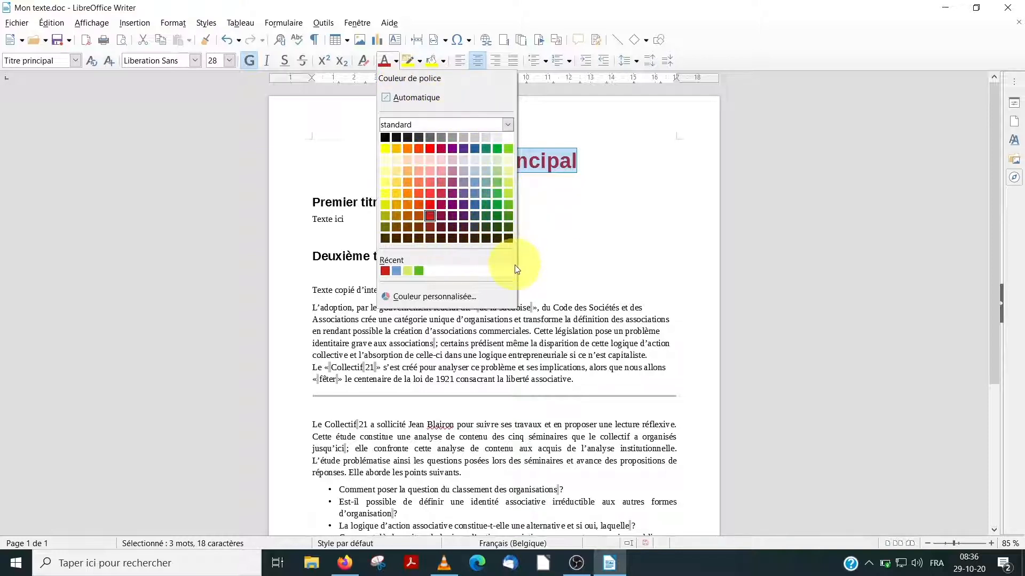
{"action": "left_click", "coordinate": [509, 205]}
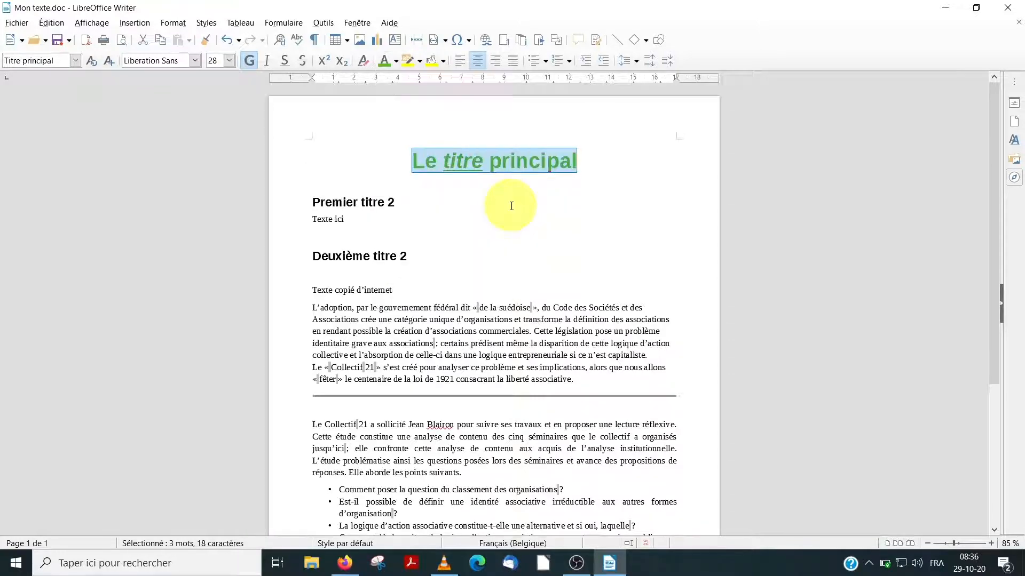
{"action": "left_click", "coordinate": [613, 164]}
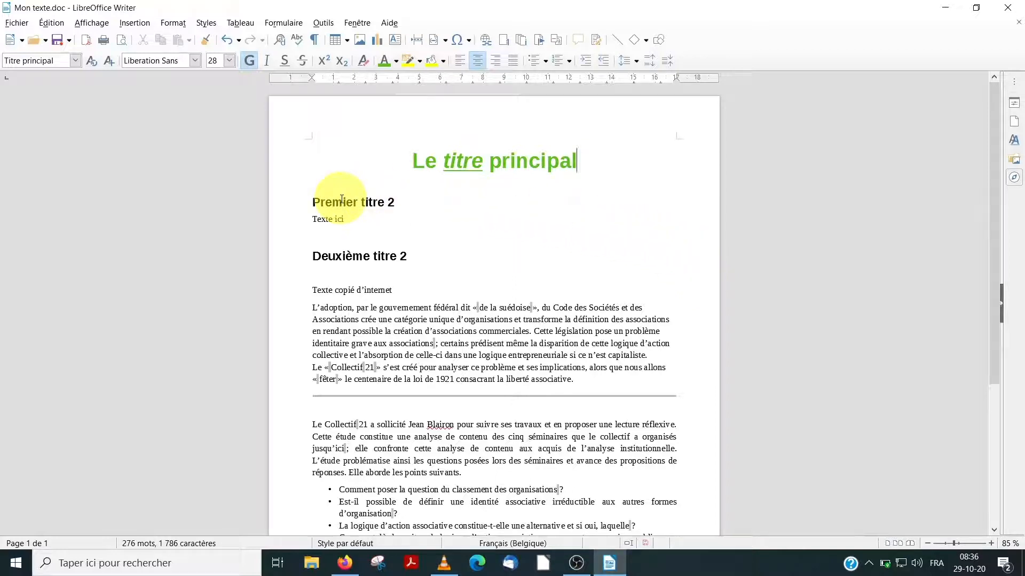
Highlight the heading "Premier titre 2" in yellow and keep it selected
{"action": "left_click", "coordinate": [311, 200]}
{"action": "left_click_drag", "start_coordinate": [312, 200], "coordinate": [396, 200]}
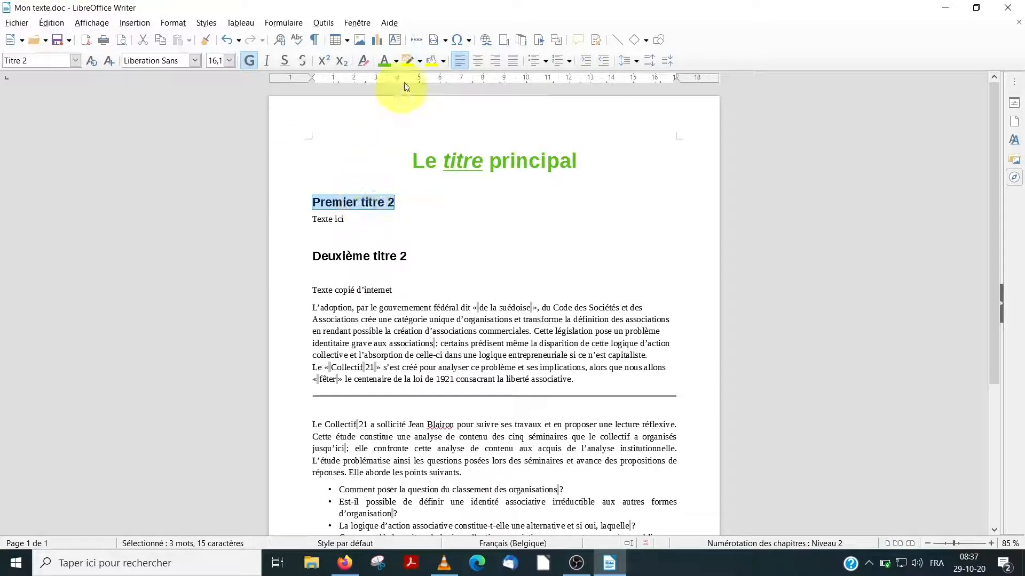
{"action": "left_click", "coordinate": [408, 61]}
{"action": "left_click", "coordinate": [390, 200]}
{"action": "left_click_drag", "start_coordinate": [390, 200], "coordinate": [313, 202]}
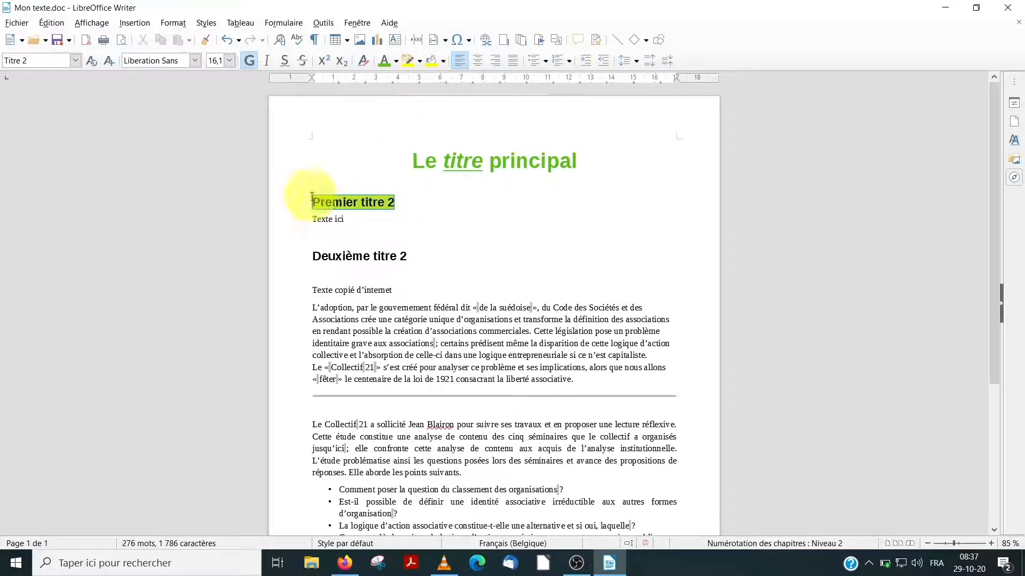
Change the highlight colour of "Premier titre 2" to a light yellow-green from the standard palette
{"action": "left_click", "coordinate": [421, 62]}
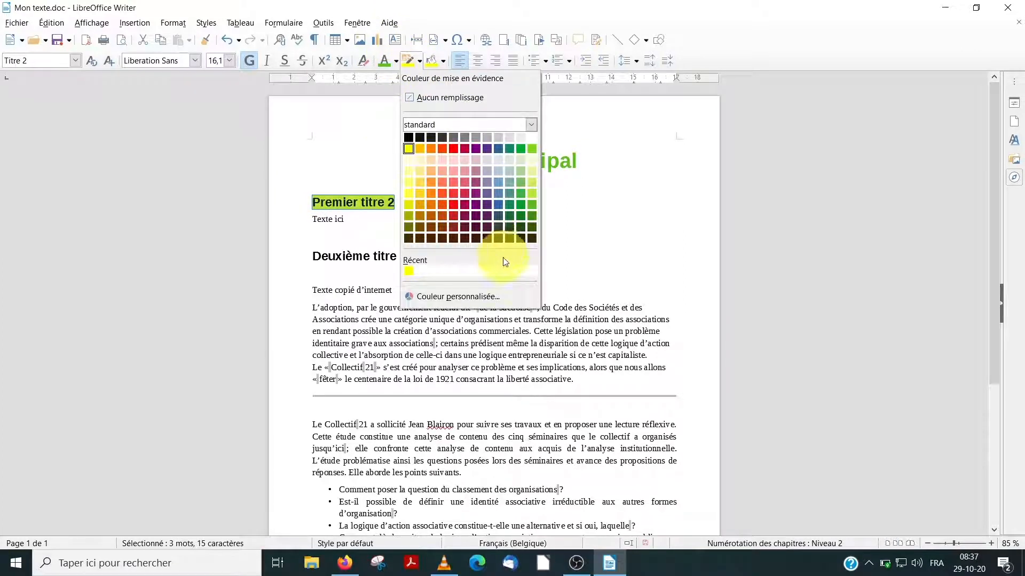
{"action": "left_click", "coordinate": [527, 182]}
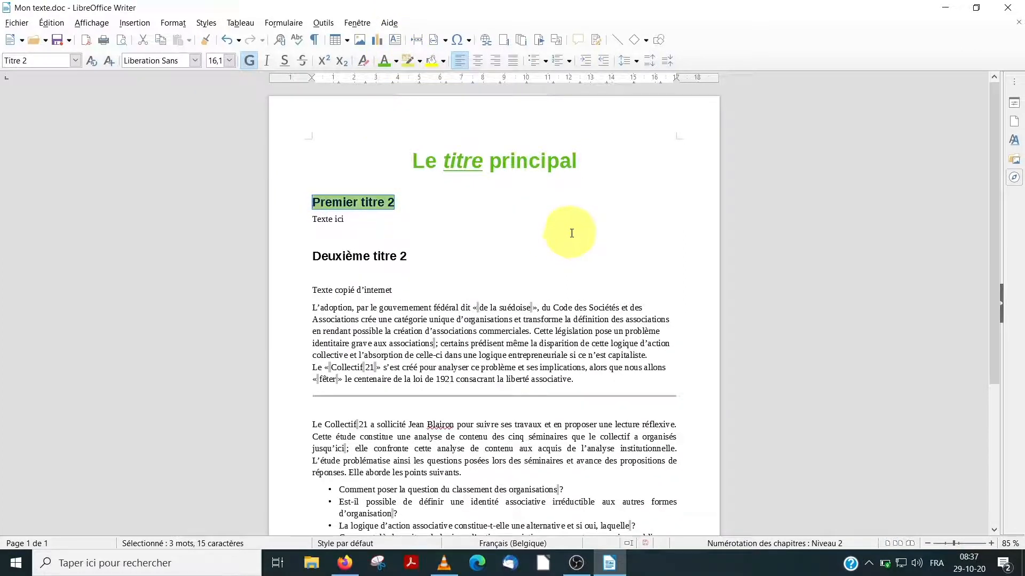
{"action": "left_click", "coordinate": [713, 270]}
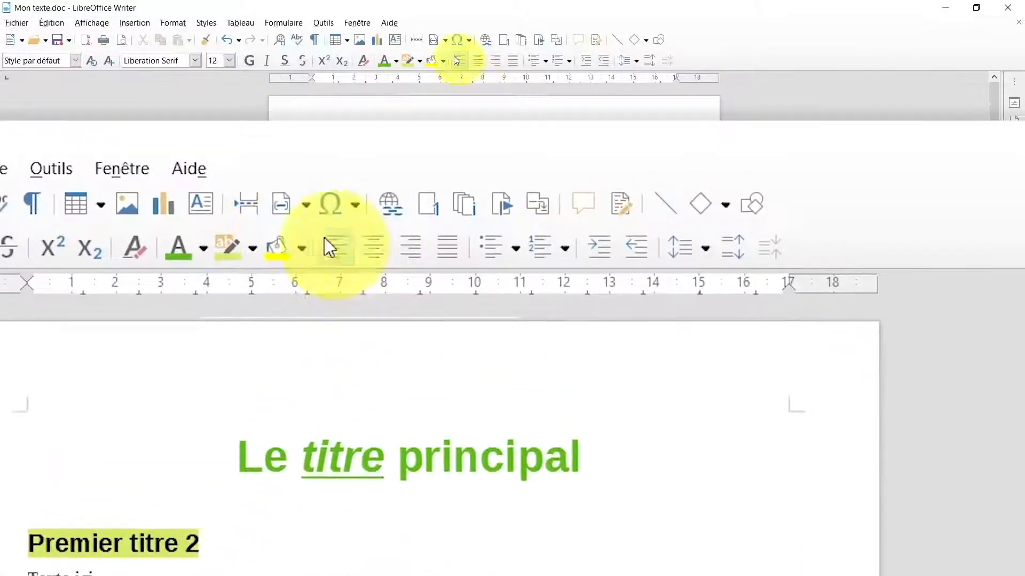
Write "paragraphe" left-aligned on the empty line below "Texte ici" and start a new line
{"action": "left_click", "coordinate": [459, 60]}
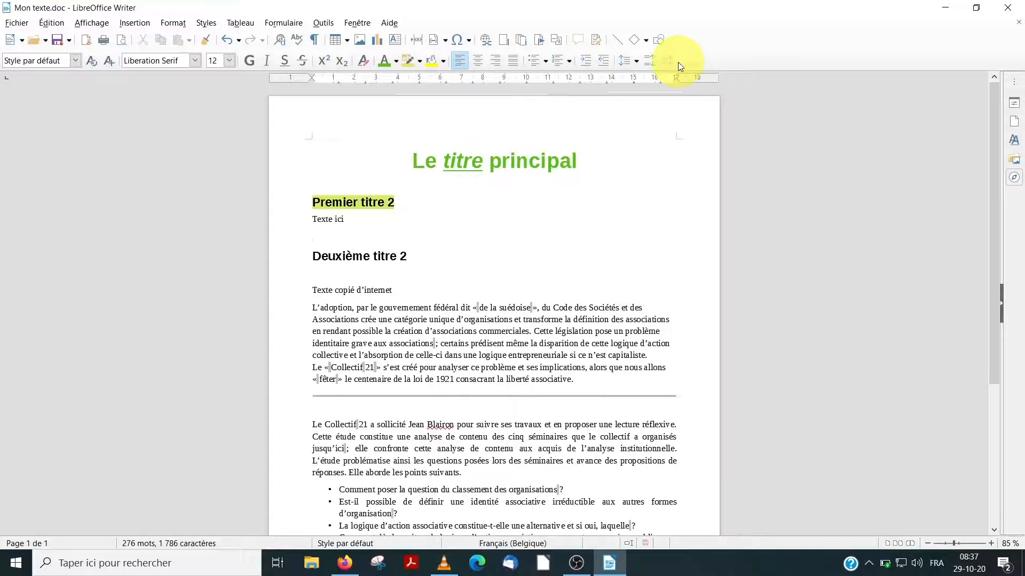
{"action": "type", "text": "raphe"}
{"action": "key", "text": "Return"}
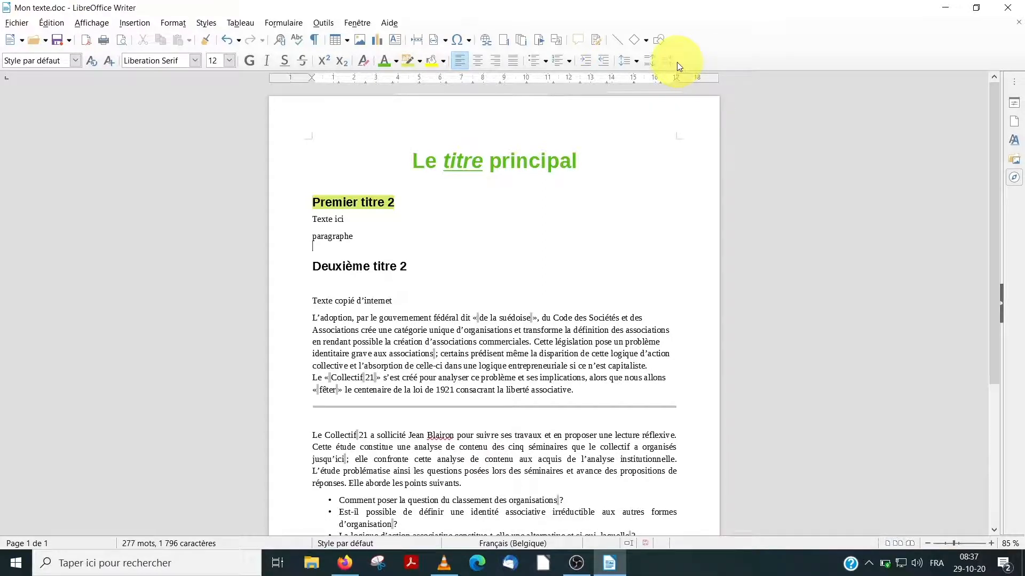
Try right and left alignment on the main title, and centre it again
{"action": "left_click", "coordinate": [470, 161]}
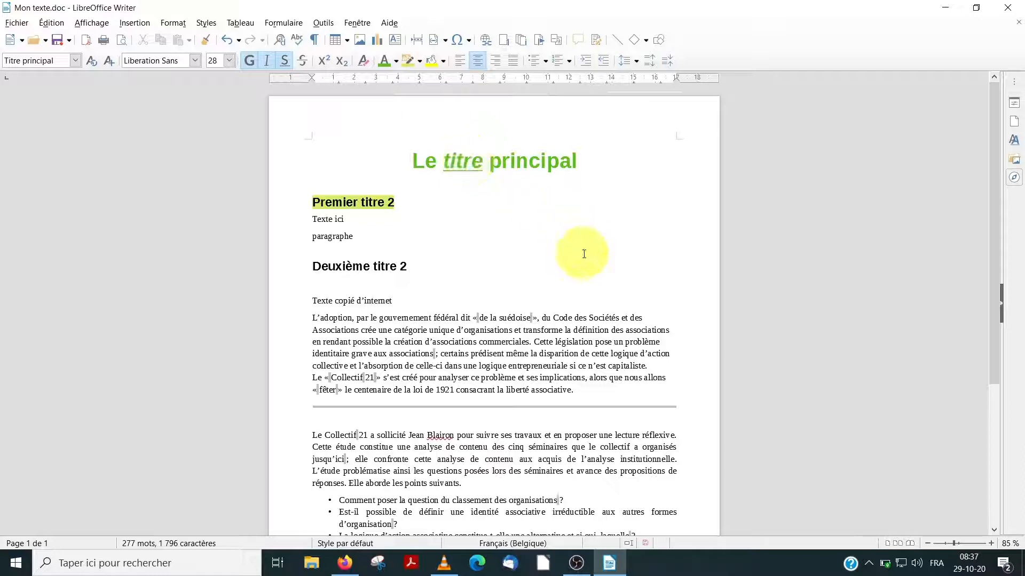
{"action": "left_click", "coordinate": [495, 60]}
{"action": "left_click", "coordinate": [459, 61]}
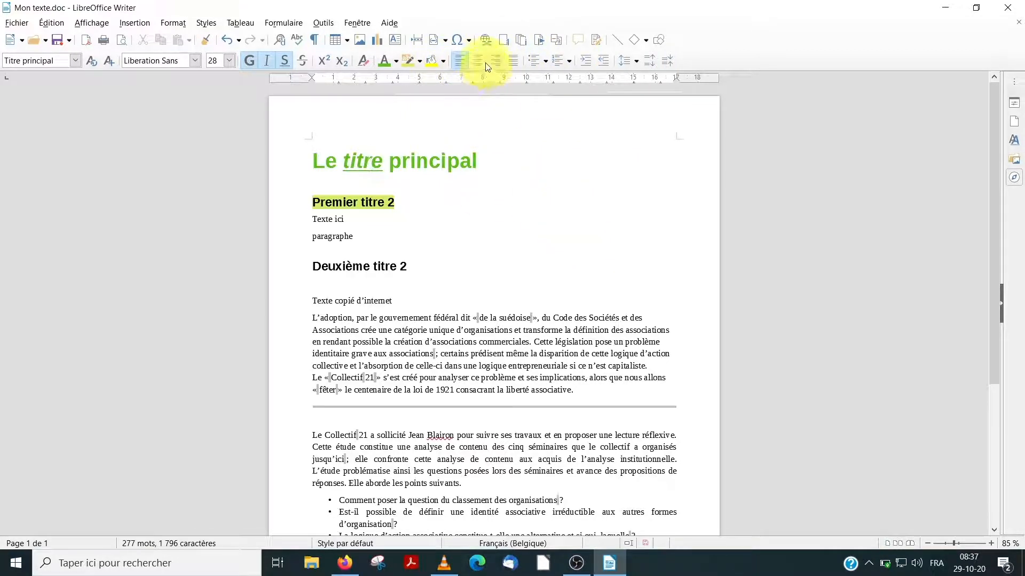
{"action": "left_click", "coordinate": [480, 63]}
{"action": "left_click", "coordinate": [487, 200]}
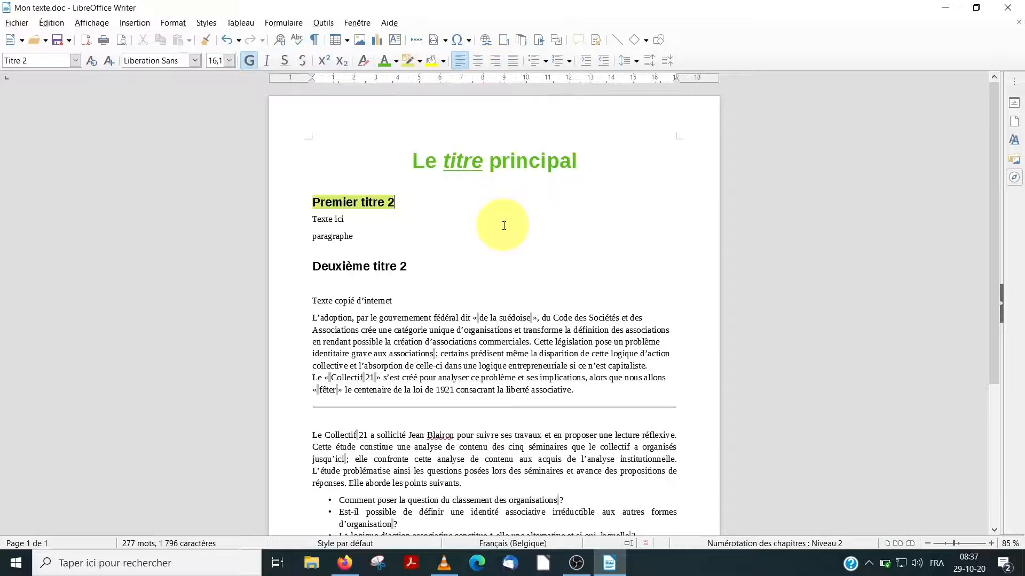
Try centred and right alignment on the copied paragraph starting with "L'adoption", and finish with it justified
{"action": "scroll", "coordinate": [484, 177], "scroll_direction": "down", "scroll_amount": 4}
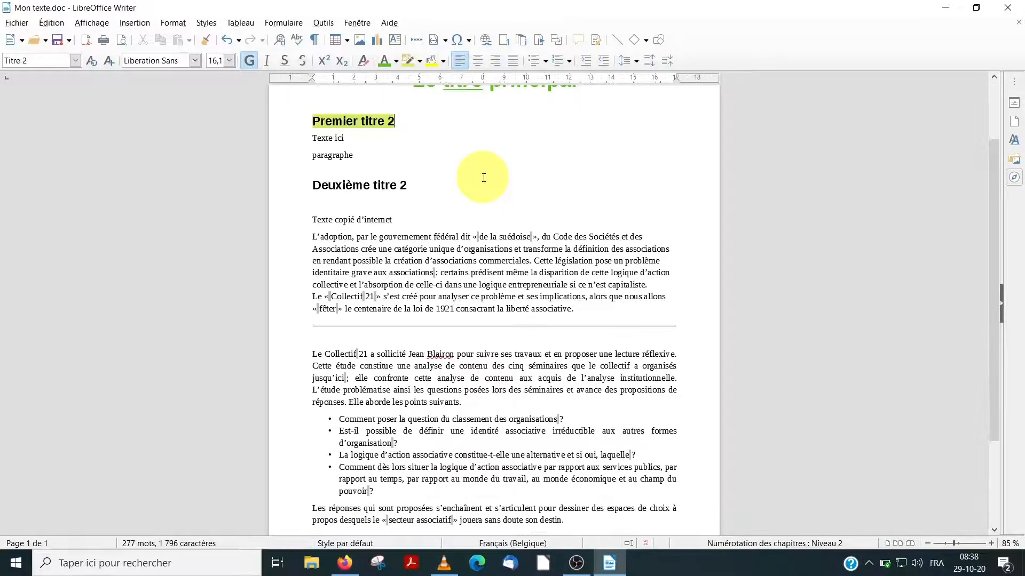
{"action": "left_click", "coordinate": [473, 242]}
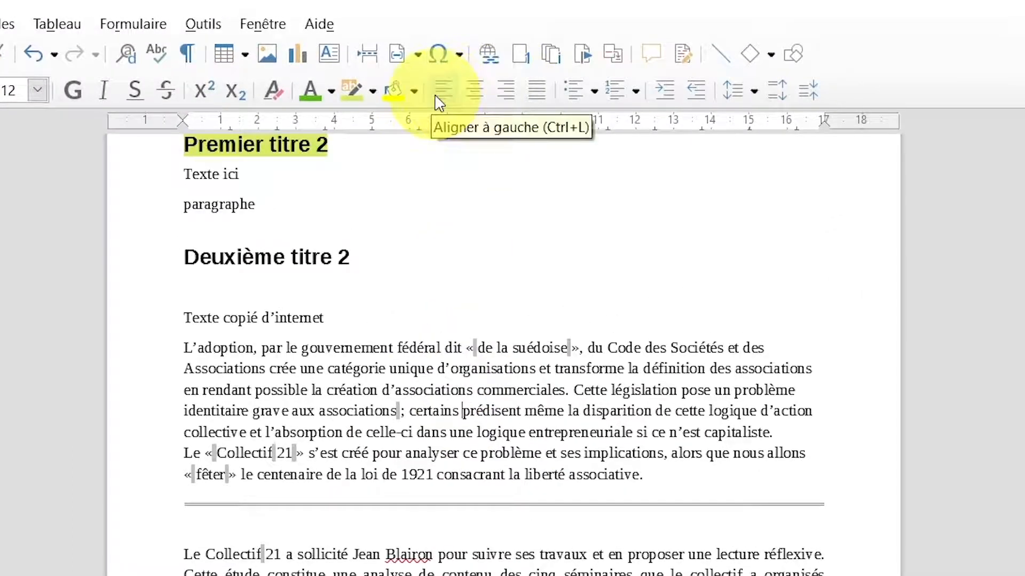
{"action": "left_click", "coordinate": [478, 89]}
{"action": "left_click", "coordinate": [518, 103]}
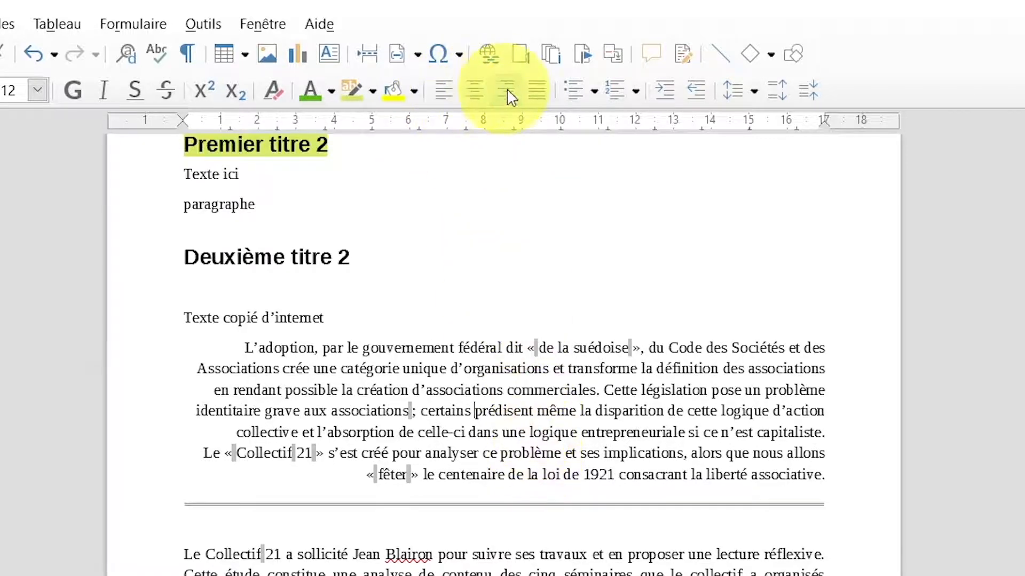
{"action": "left_click", "coordinate": [538, 91]}
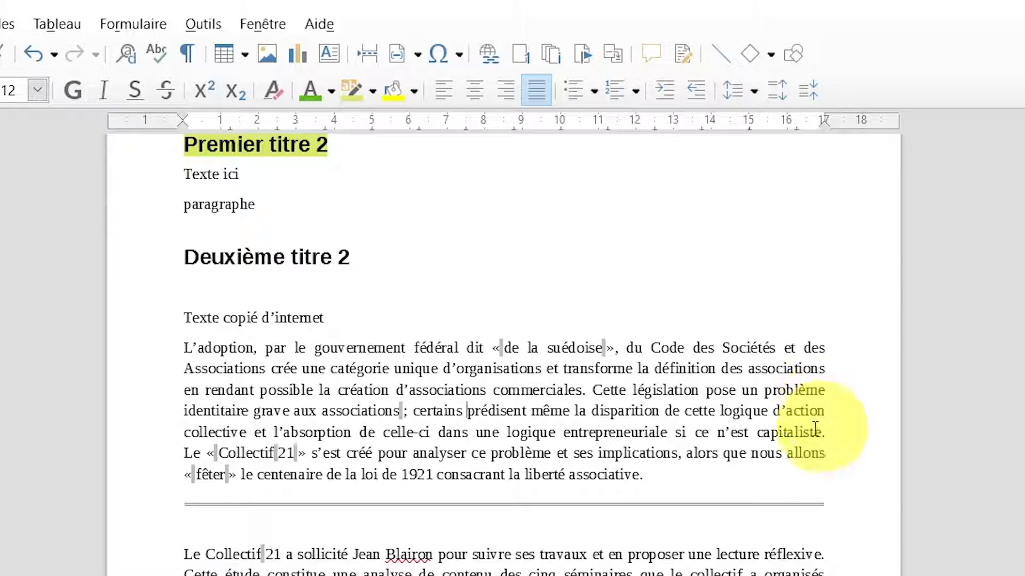
{"action": "left_click", "coordinate": [149, 393]}
{"action": "left_click", "coordinate": [858, 396]}
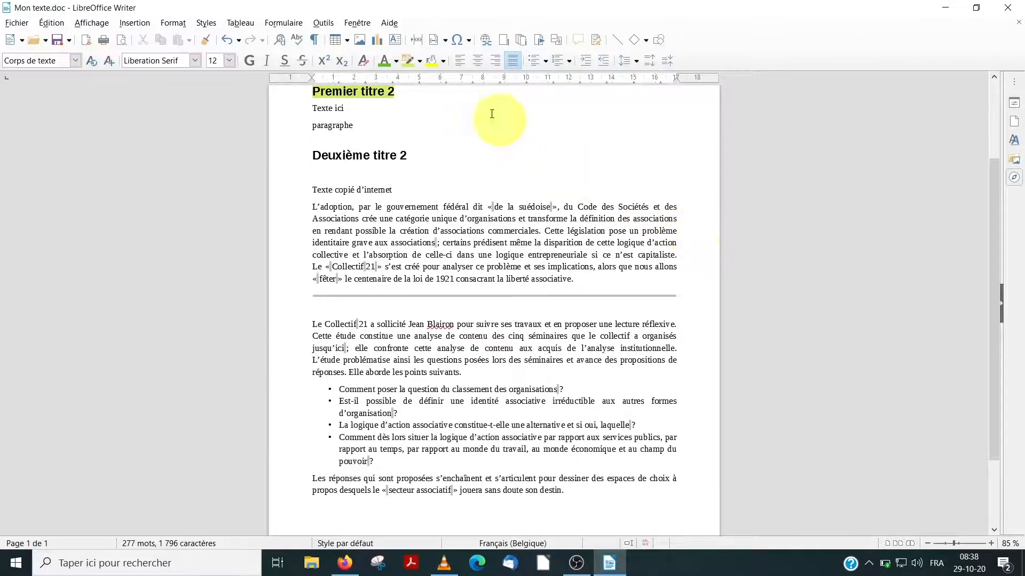
Left-align the "L'adoption" paragraph and set it back to justified
{"action": "left_click", "coordinate": [457, 62]}
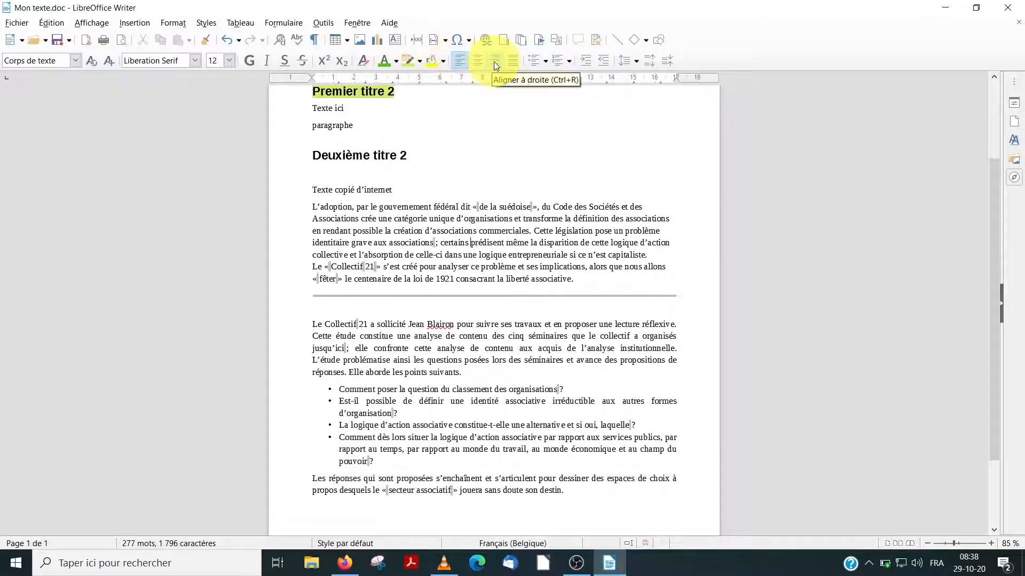
{"action": "left_click", "coordinate": [511, 62]}
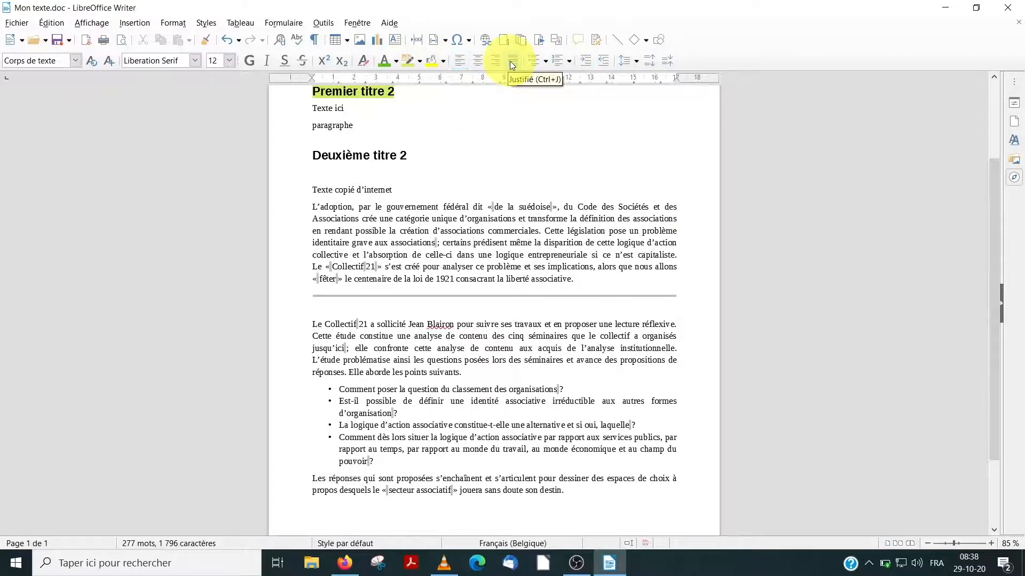
{"action": "left_click", "coordinate": [510, 61]}
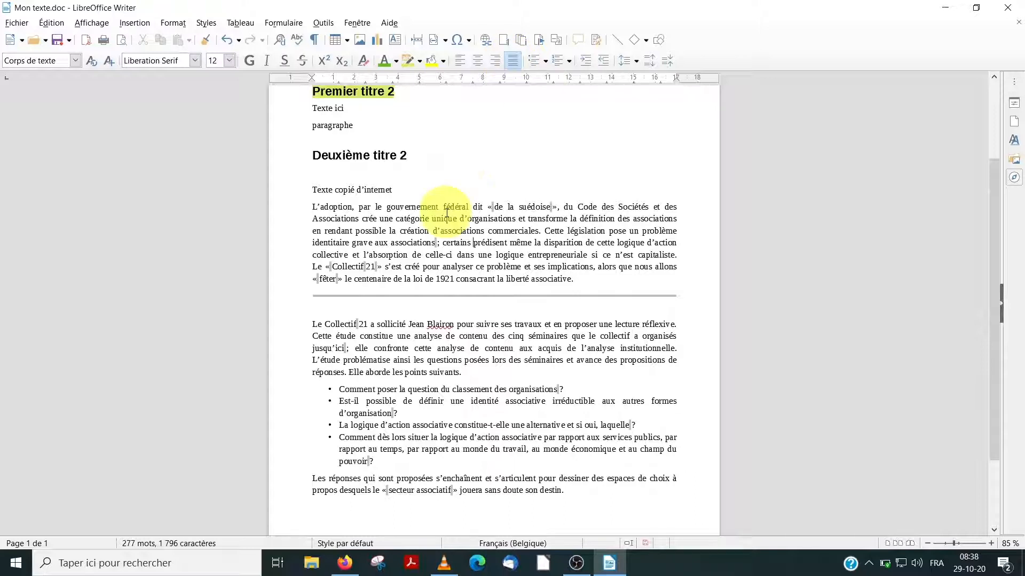
Remove the bullets from the list of questions in the copied article, from "Comment poser" to "Comment dès lors"
{"action": "scroll", "coordinate": [443, 213], "scroll_direction": "down", "scroll_amount": 3}
{"action": "left_click_drag", "start_coordinate": [390, 295], "coordinate": [386, 343]}
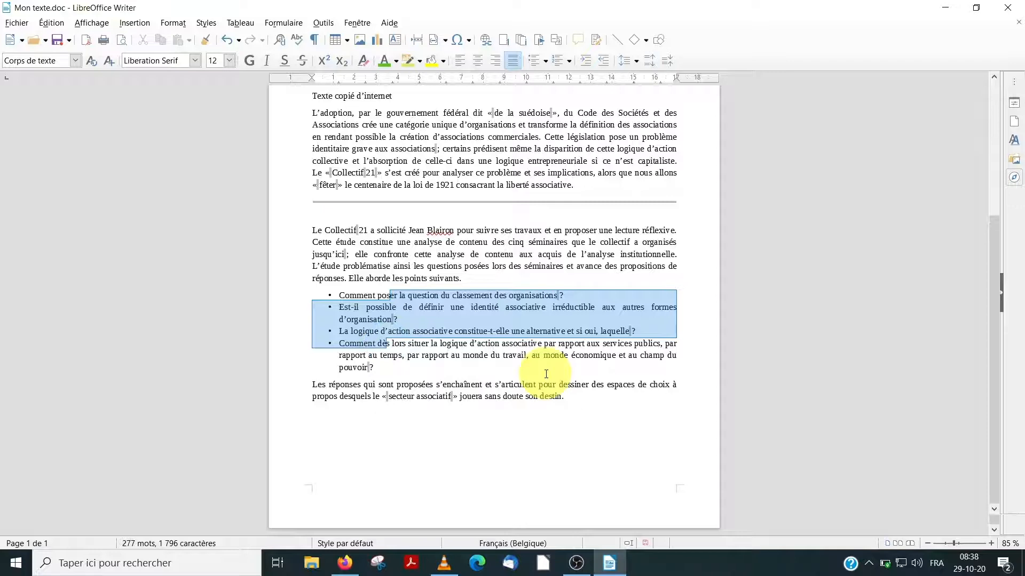
{"action": "left_click", "coordinate": [532, 62]}
{"action": "left_click", "coordinate": [567, 299]}
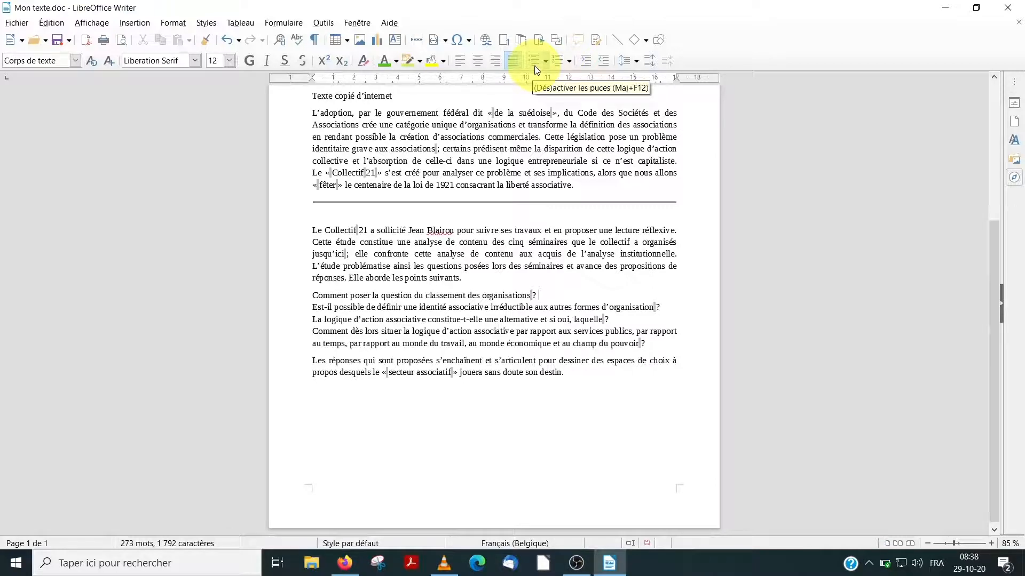
Give the list of questions solid arrow bullets, try the open arrowhead bullets, and finish with small round bullets
{"action": "left_click_drag", "start_coordinate": [476, 296], "coordinate": [490, 342]}
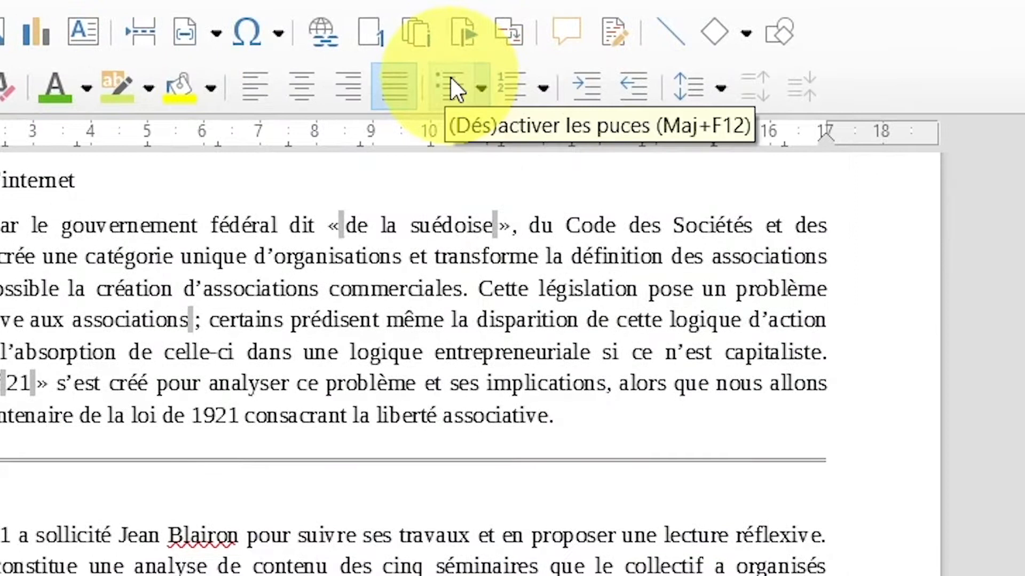
{"action": "left_click", "coordinate": [450, 88]}
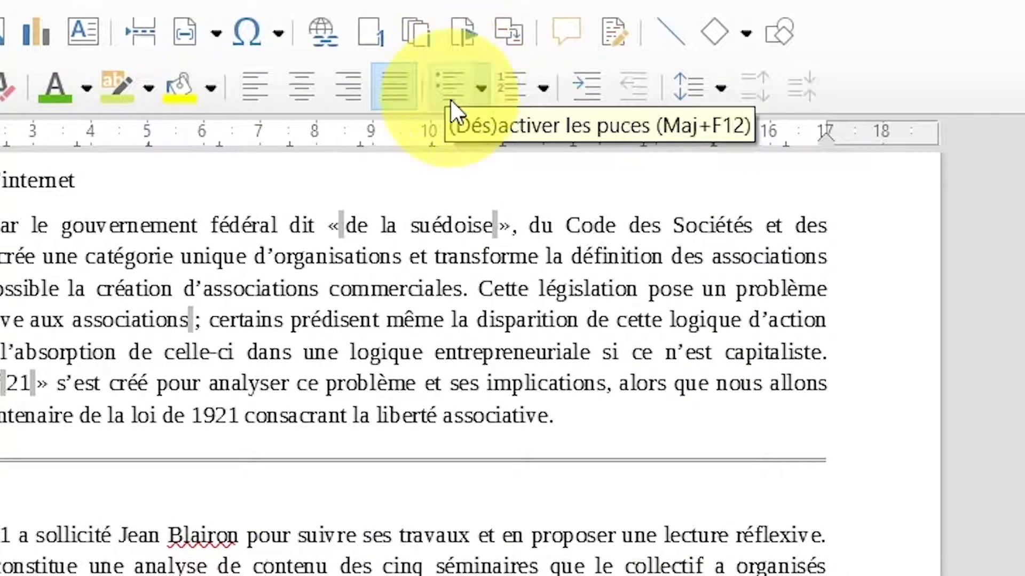
{"action": "left_click", "coordinate": [484, 99]}
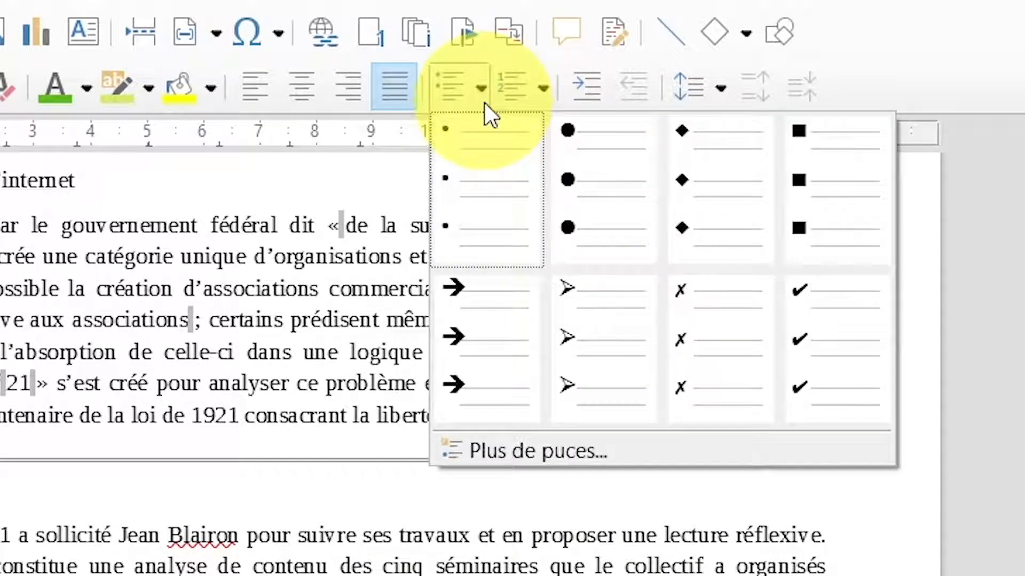
{"action": "left_click", "coordinate": [473, 333]}
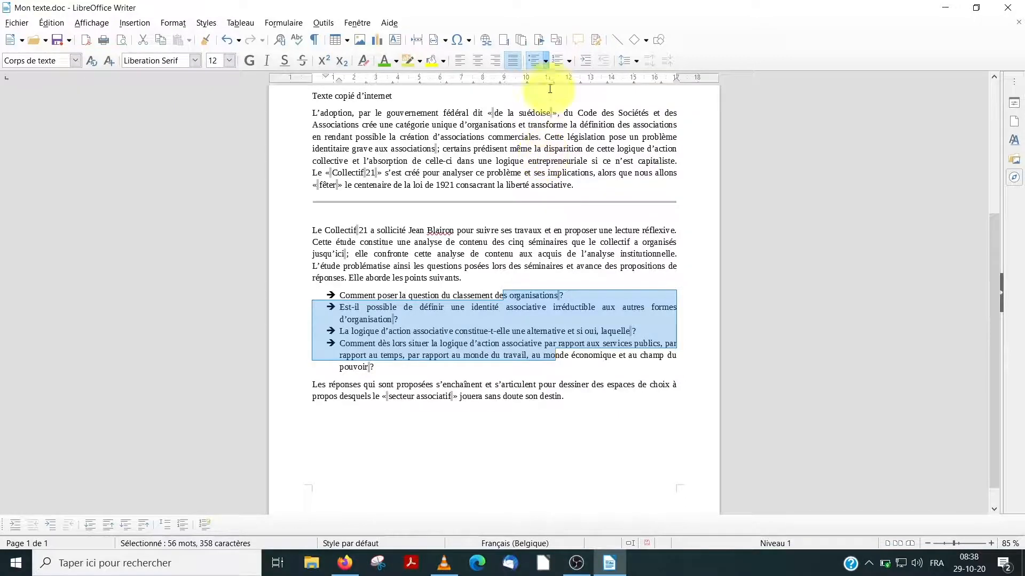
{"action": "left_click", "coordinate": [546, 67]}
{"action": "left_click", "coordinate": [578, 136]}
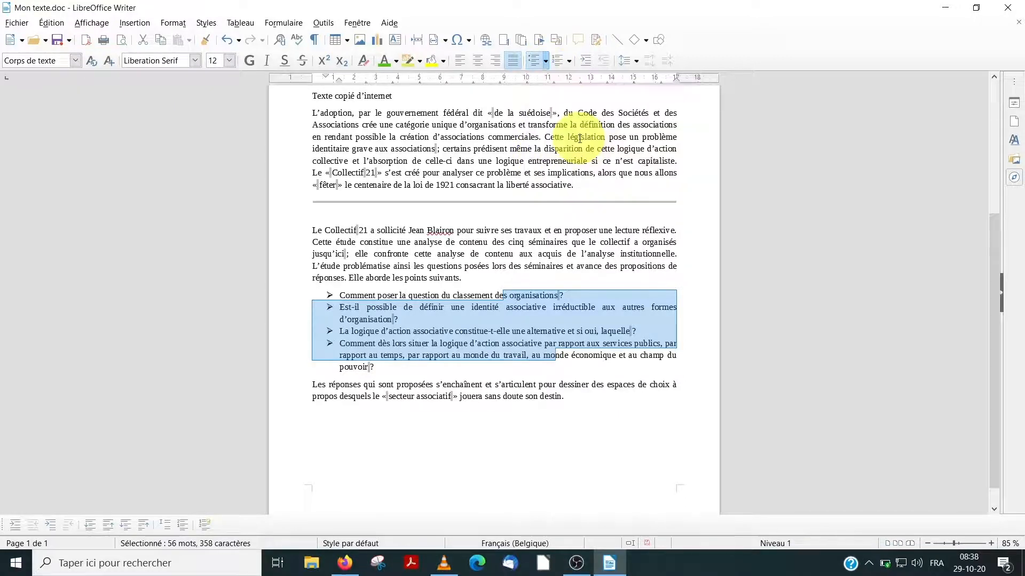
{"action": "left_click", "coordinate": [547, 68]}
{"action": "left_click", "coordinate": [545, 88]}
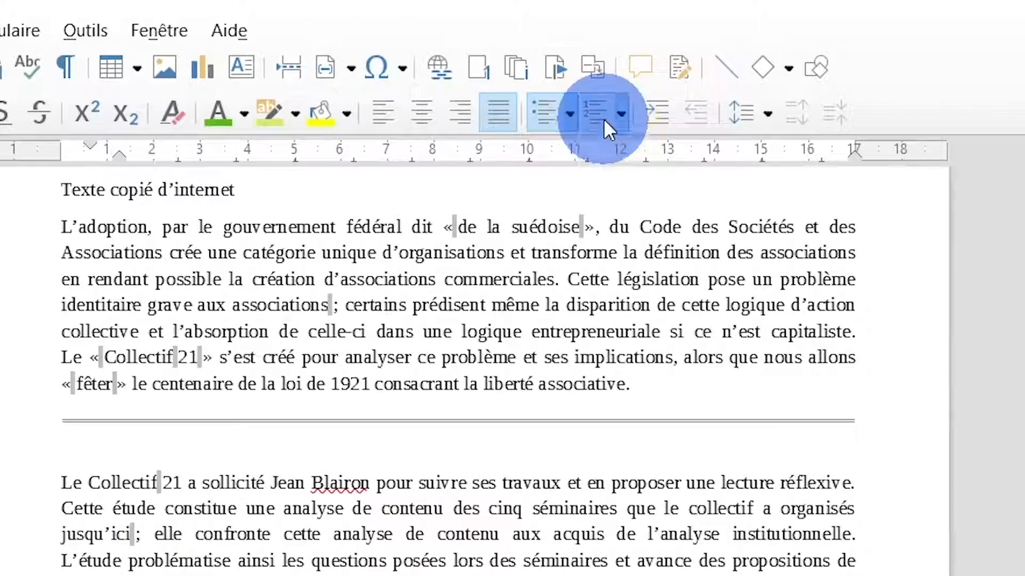
Try numbering on the list of questions and switch it back to bullets
{"action": "left_click", "coordinate": [564, 63]}
{"action": "left_click", "coordinate": [594, 112]}
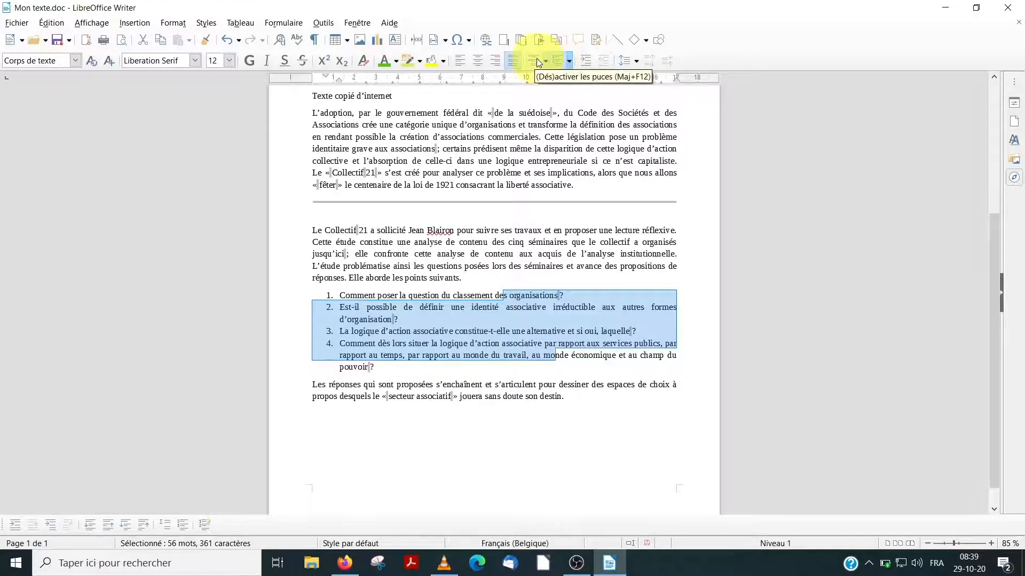
{"action": "left_click", "coordinate": [536, 61]}
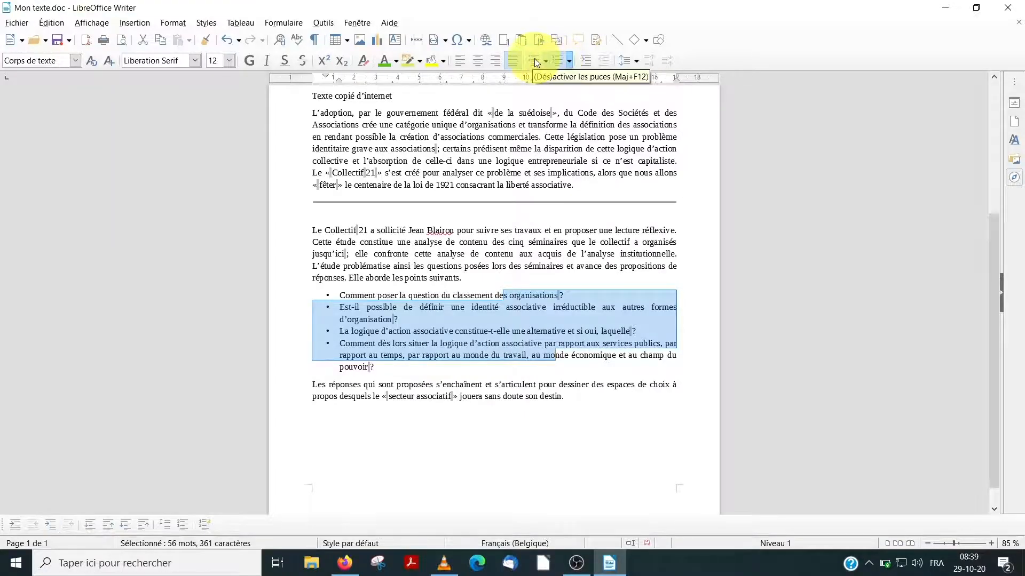
Start a bulleted list below the copied article with "Premier element" as its first item
{"action": "left_click", "coordinate": [416, 442]}
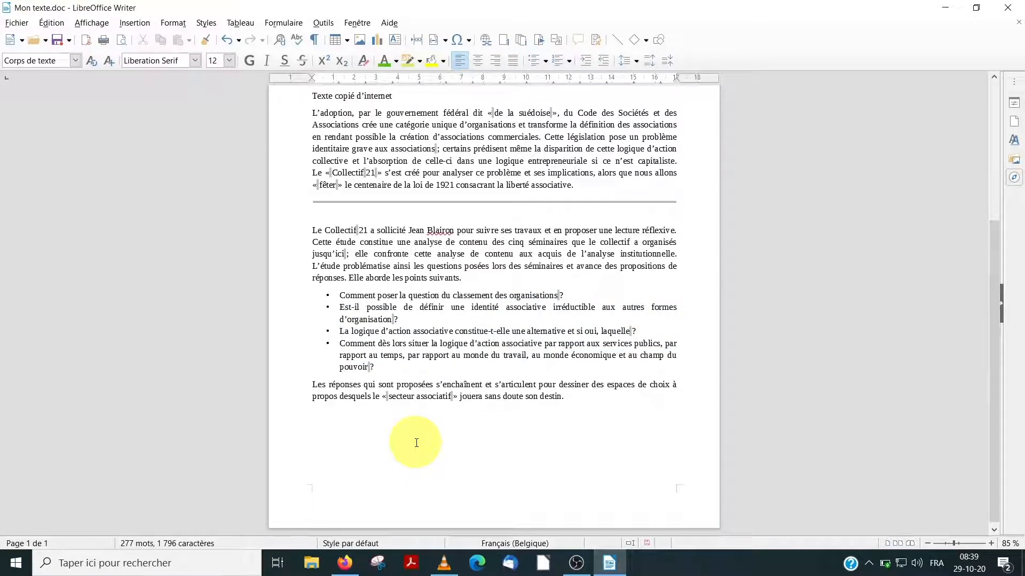
{"action": "left_click", "coordinate": [534, 65]}
{"action": "type", "text": "premier element"}
{"action": "key", "text": "Return"}
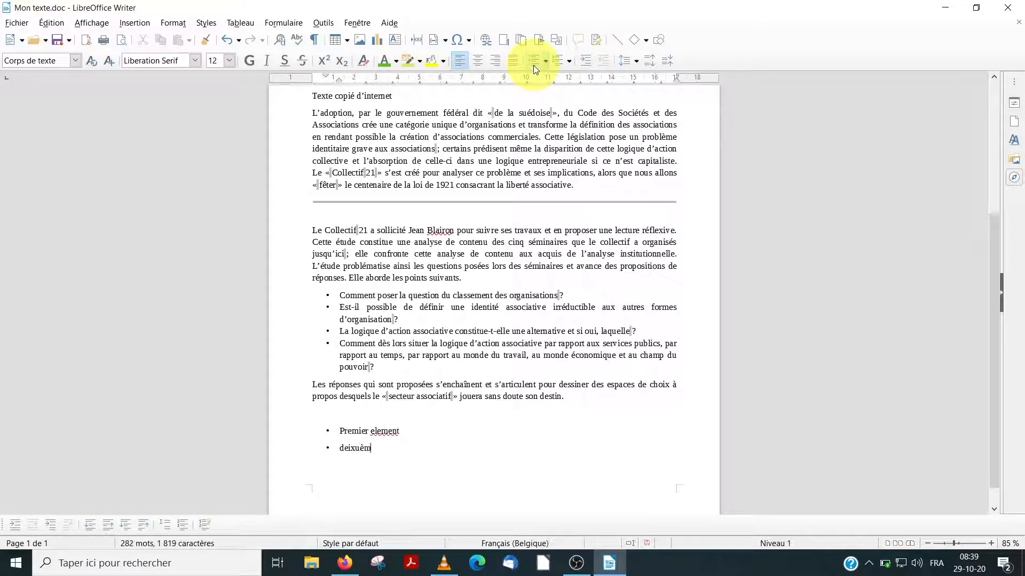
Enter "deuxième" as the second bullet and add "pas de troisième" below it as a line without a bullet
{"action": "key", "text": "ctrl+BackSpace"}
{"action": "type", "text": "deuxièm"}
{"action": "type", "text": "e"}
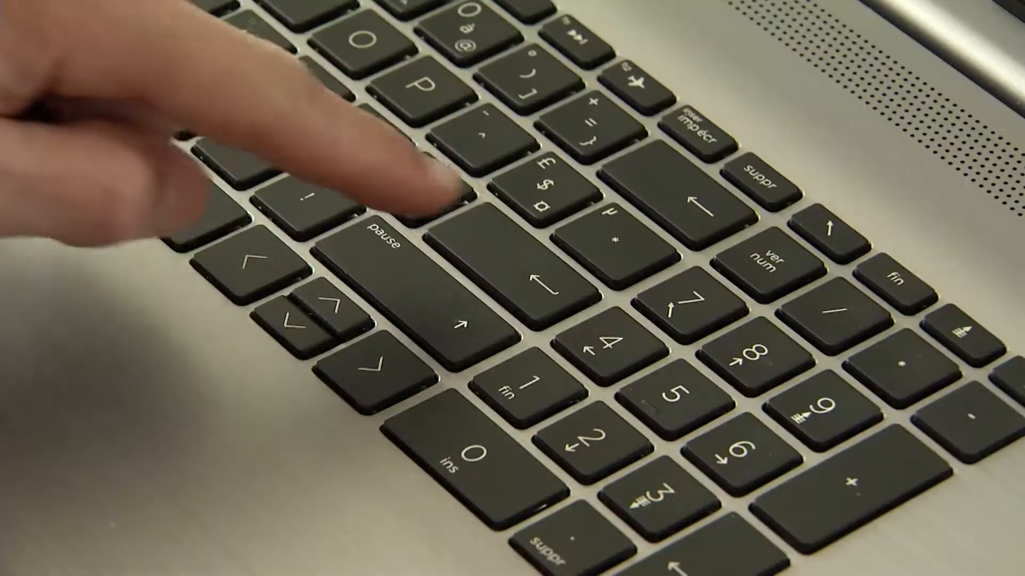
{"action": "key", "text": "Return"}
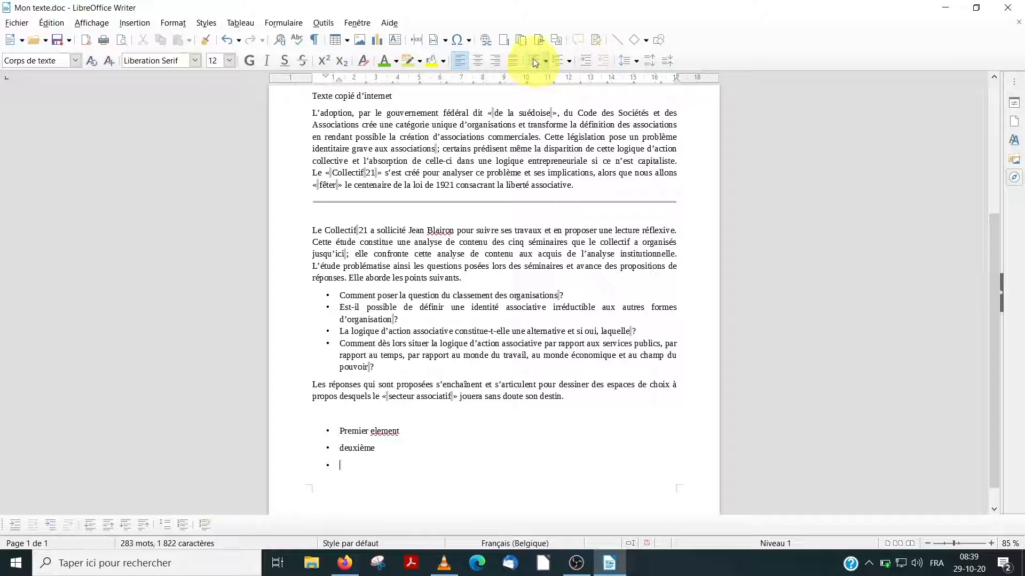
{"action": "type", "text": "pas de troisième"}
{"action": "left_click", "coordinate": [532, 60]}
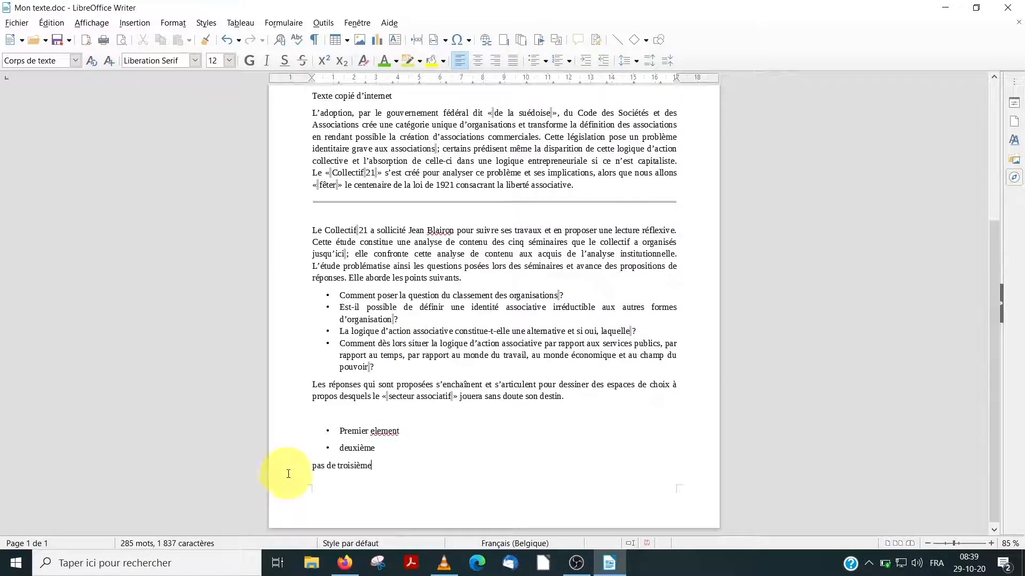
Correct the misspelled word "element" in the first bullet to "élément"
{"action": "right_click", "coordinate": [385, 433]}
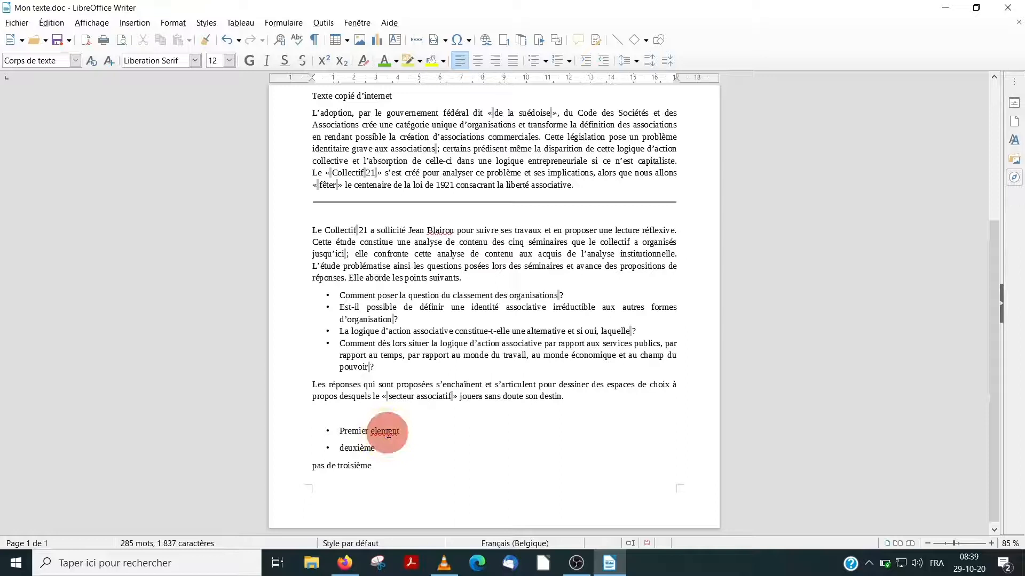
{"action": "left_click", "coordinate": [395, 300]}
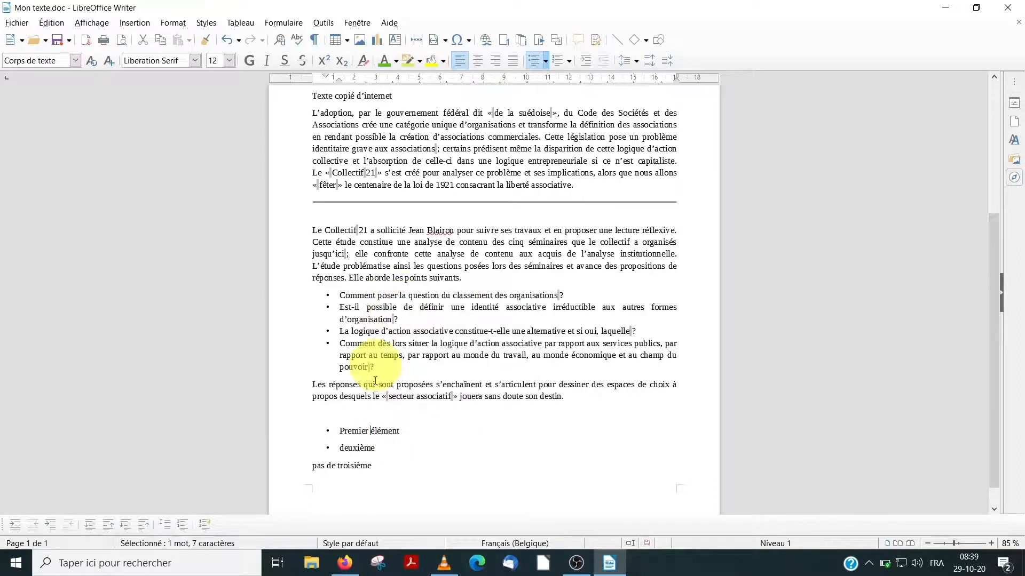
{"action": "left_click", "coordinate": [393, 464]}
Try deeper and shallower indents on the "deuxième" bullet, and finish with it at list level 3
{"action": "left_click", "coordinate": [390, 447]}
{"action": "left_click", "coordinate": [581, 64]}
{"action": "left_click", "coordinate": [641, 107]}
{"action": "left_click", "coordinate": [651, 104]}
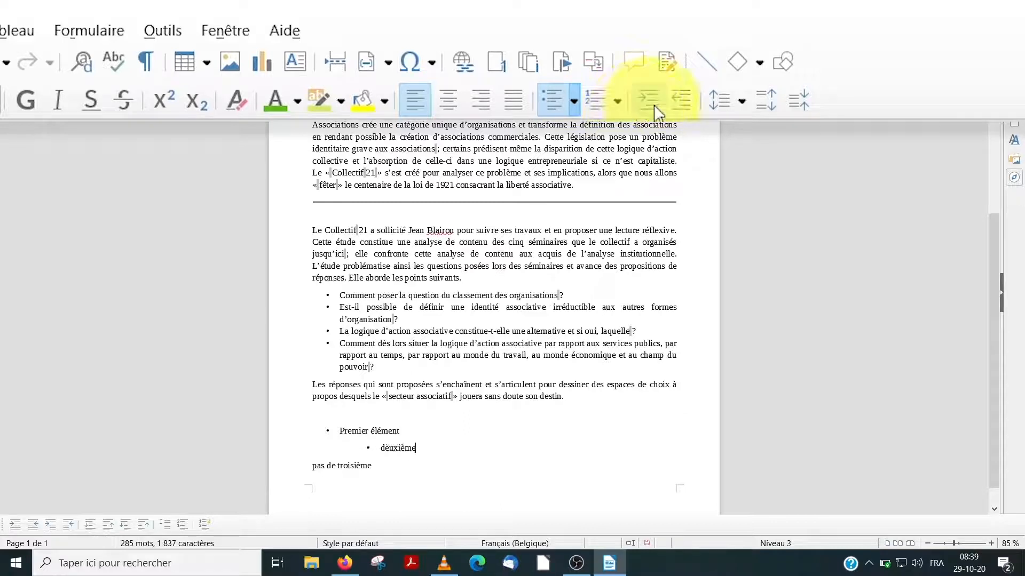
{"action": "left_click", "coordinate": [673, 105]}
{"action": "left_click", "coordinate": [643, 97]}
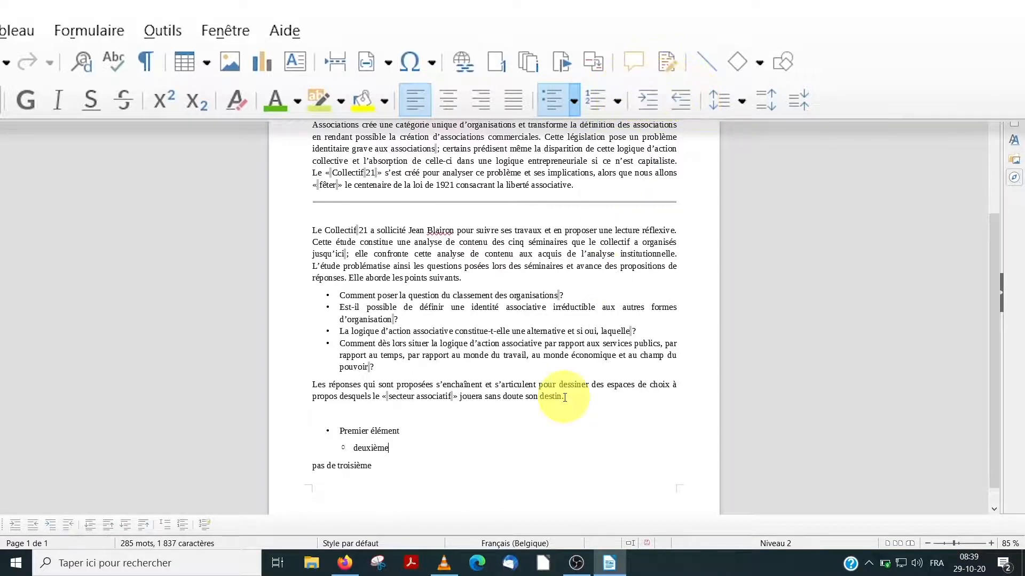
{"action": "left_click", "coordinate": [587, 59]}
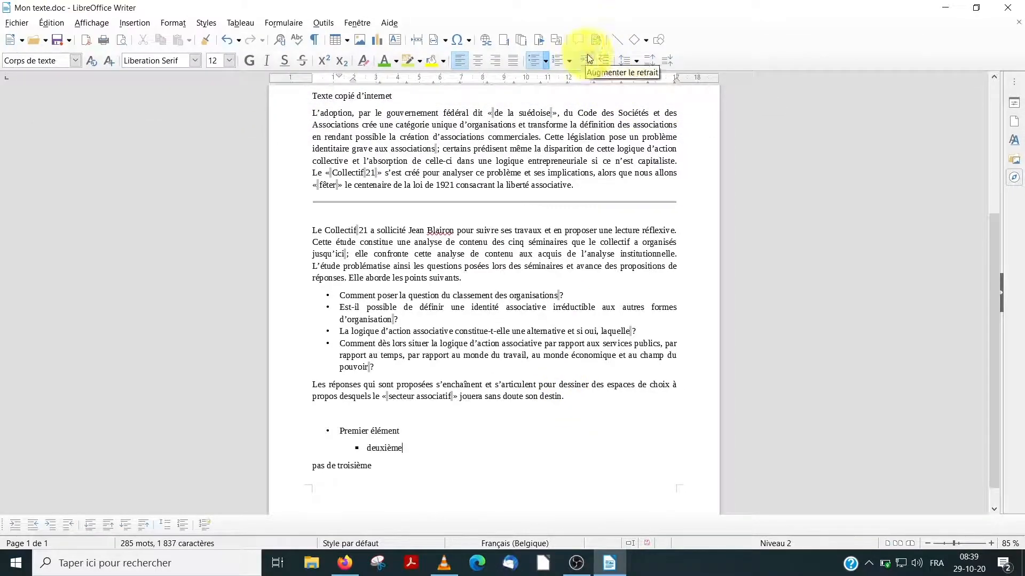
Increase the indent of both the "Premier élément" and "deuxième" bullets, and reduce it back to their previous levels
{"action": "left_click", "coordinate": [391, 431]}
{"action": "left_click_drag", "start_coordinate": [391, 430], "coordinate": [372, 448]}
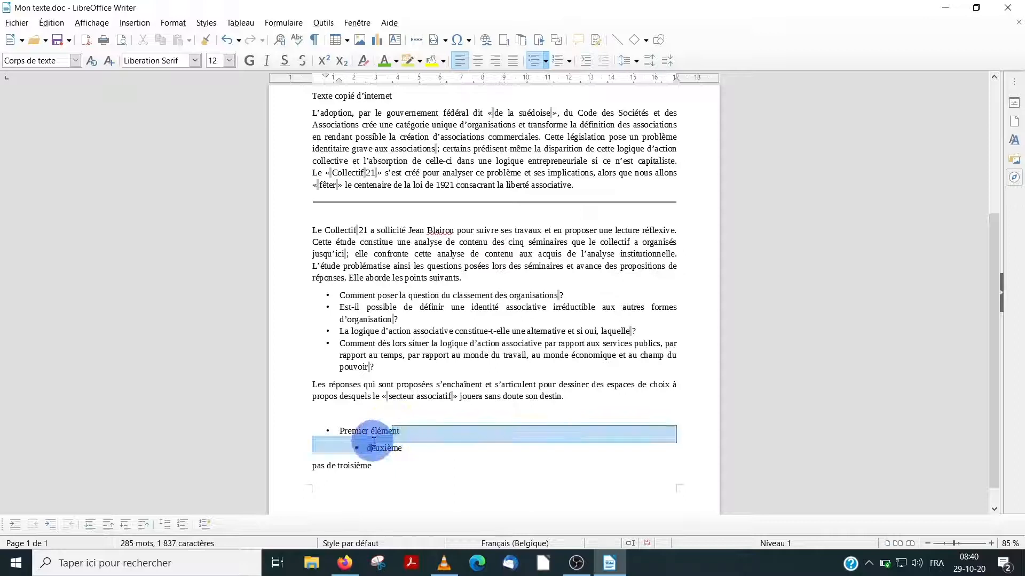
{"action": "left_click", "coordinate": [585, 57]}
{"action": "left_click", "coordinate": [590, 57]}
{"action": "left_click", "coordinate": [597, 57]}
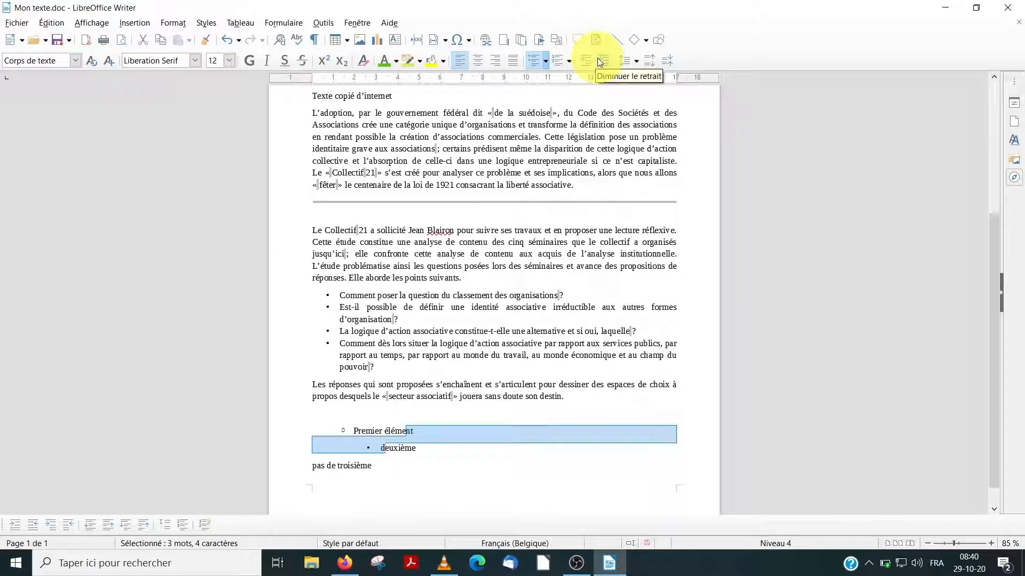
{"action": "left_click", "coordinate": [597, 58]}
{"action": "left_click", "coordinate": [501, 441]}
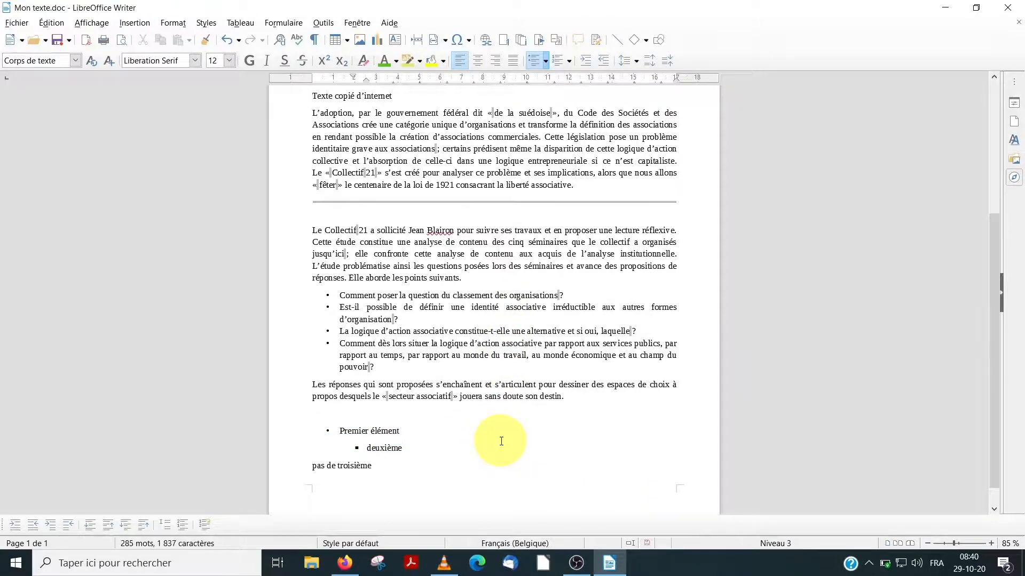
Right-align the main title "Le titre principal" and make all of it italic and underlined
{"action": "scroll", "coordinate": [500, 441], "scroll_direction": "up", "scroll_amount": 5}
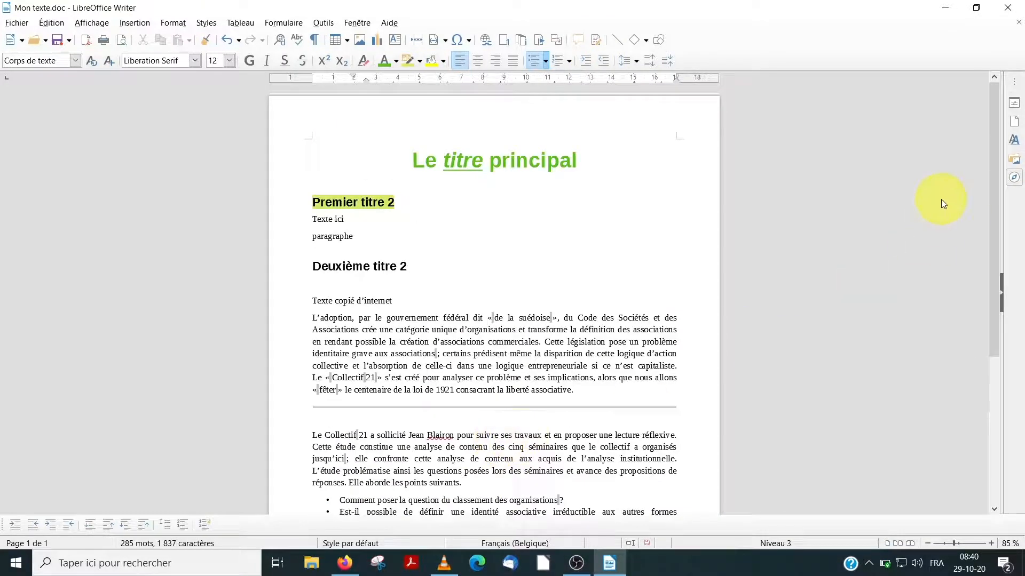
{"action": "left_click_drag", "start_coordinate": [585, 160], "coordinate": [411, 155]}
{"action": "left_click", "coordinate": [495, 61]}
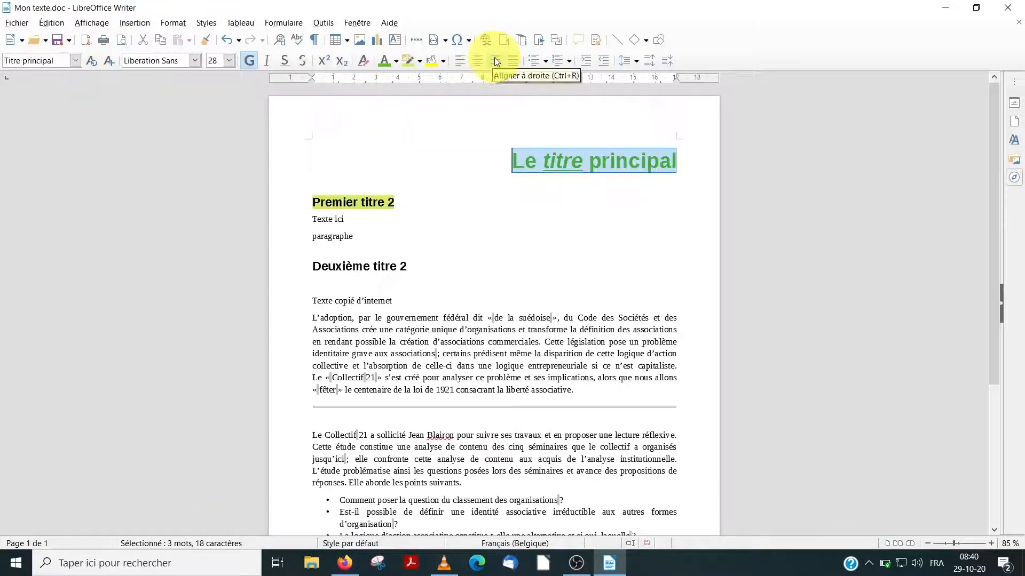
{"action": "left_click", "coordinate": [270, 61]}
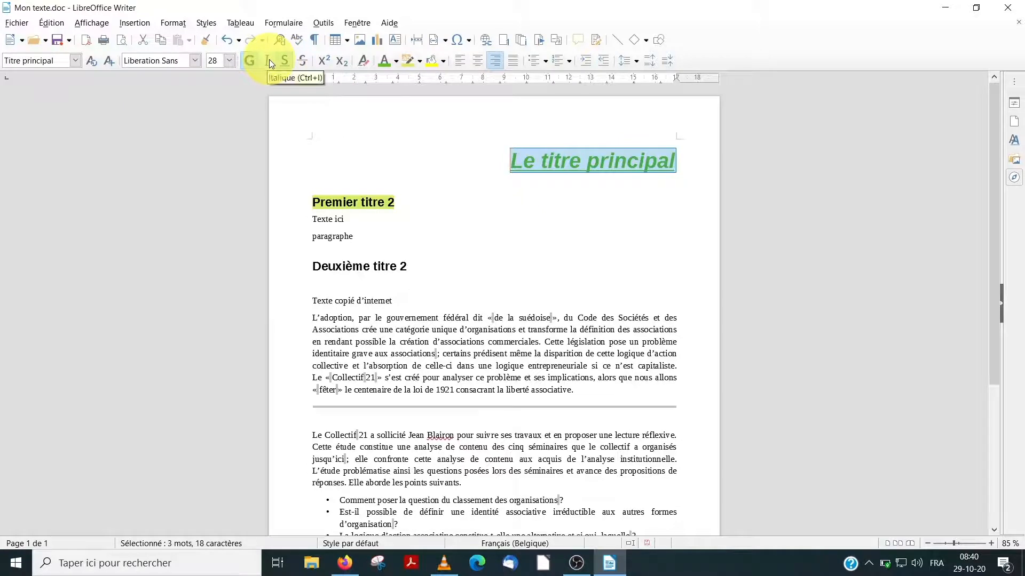
Underline the heading "Premier titre 2" and set its font colour to light blue
{"action": "left_click", "coordinate": [335, 195]}
{"action": "left_click_drag", "start_coordinate": [392, 202], "coordinate": [296, 188]}
{"action": "left_click", "coordinate": [286, 65]}
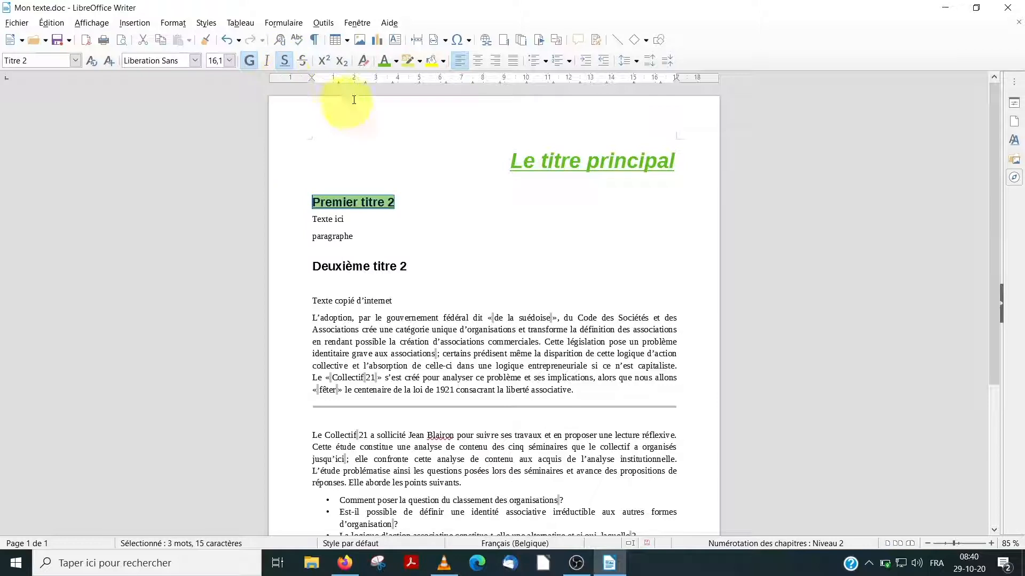
{"action": "left_click", "coordinate": [396, 62]}
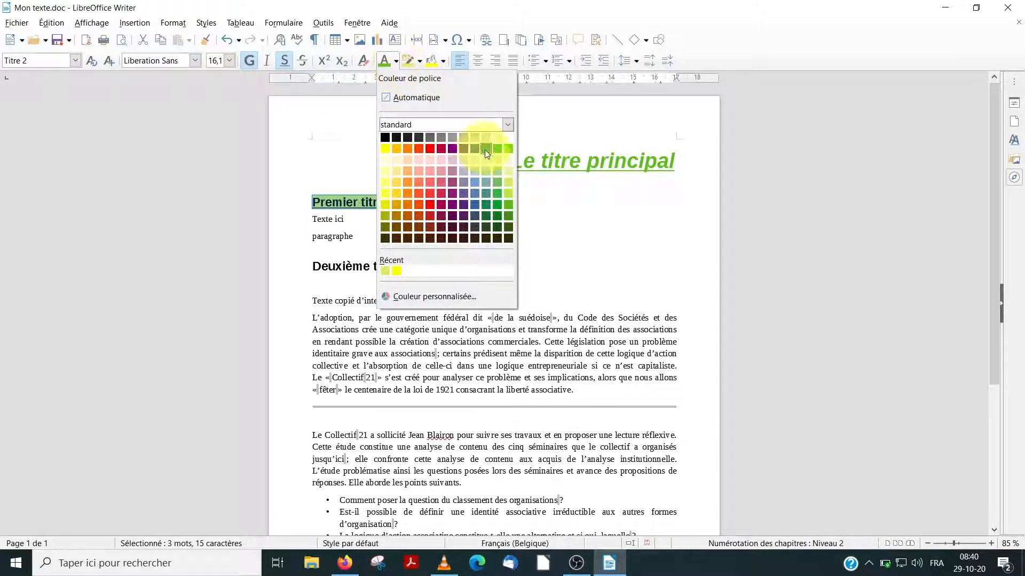
{"action": "left_click", "coordinate": [474, 181]}
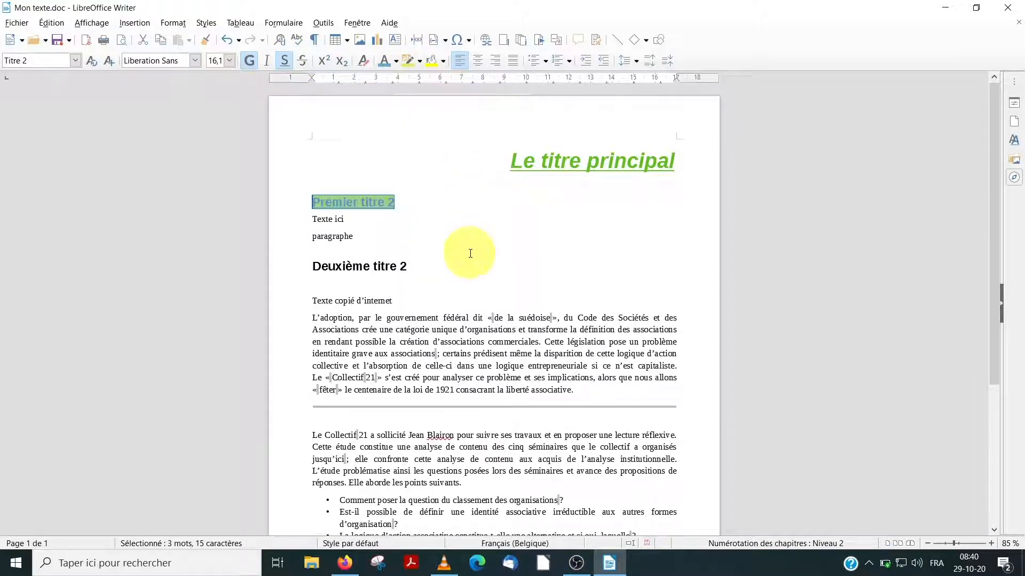
Update the Titre 2 style to match the formatting of the heading "Premier titre 2"
{"action": "left_click", "coordinate": [470, 254]}
{"action": "left_click", "coordinate": [337, 202]}
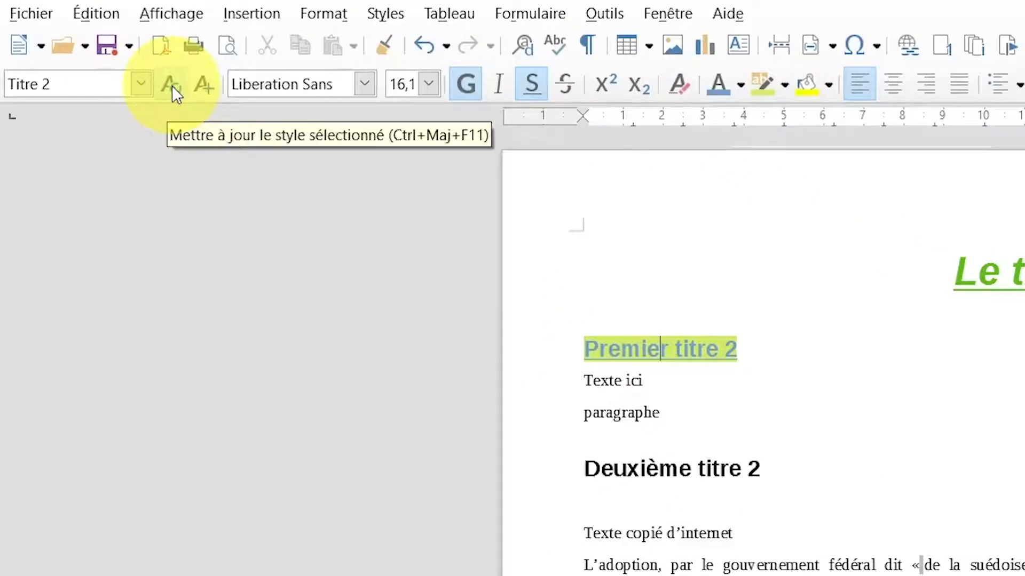
{"action": "left_click", "coordinate": [172, 85]}
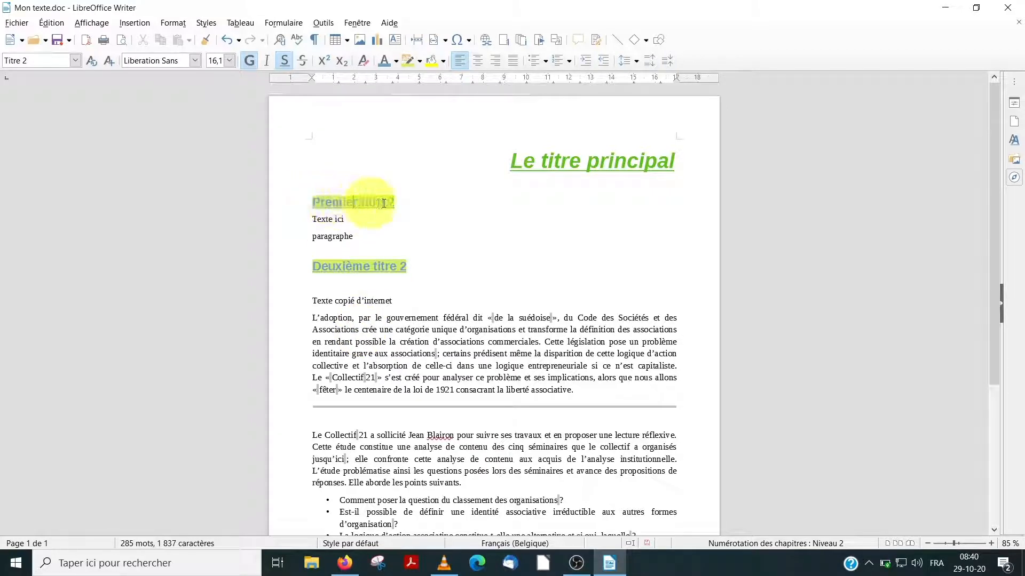
Remove the highlighting from "Premier titre 2" and update the Titre 2 style again from this heading
{"action": "left_click_drag", "start_coordinate": [427, 203], "coordinate": [308, 200]}
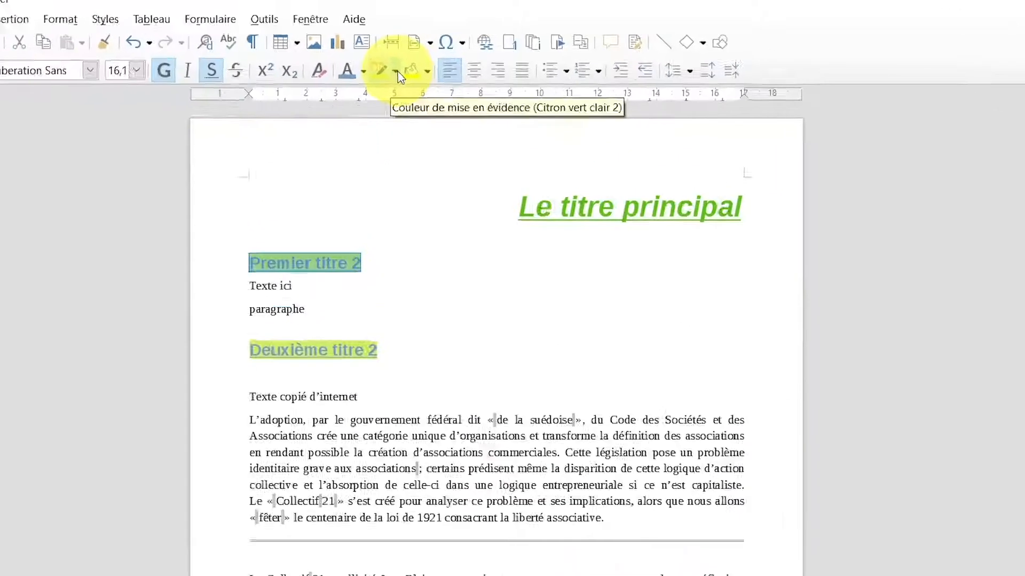
{"action": "left_click", "coordinate": [396, 71]}
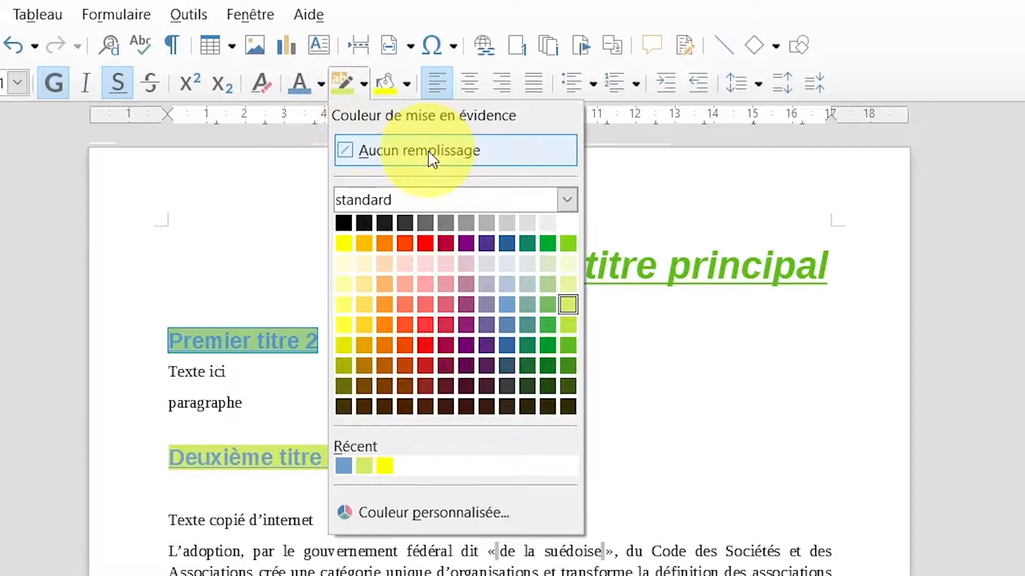
{"action": "left_click", "coordinate": [429, 154]}
{"action": "left_click", "coordinate": [628, 425]}
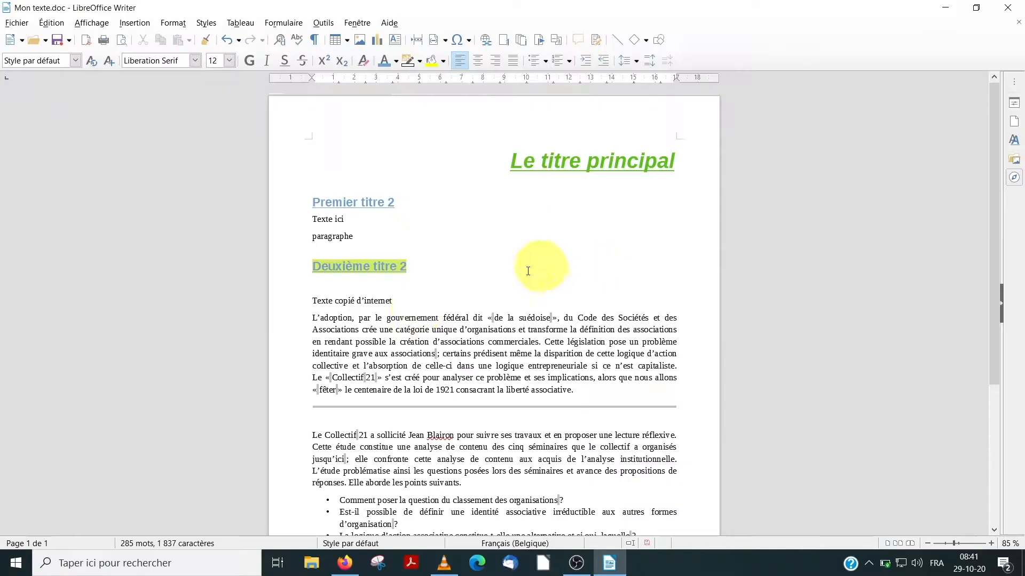
{"action": "left_click", "coordinate": [357, 203]}
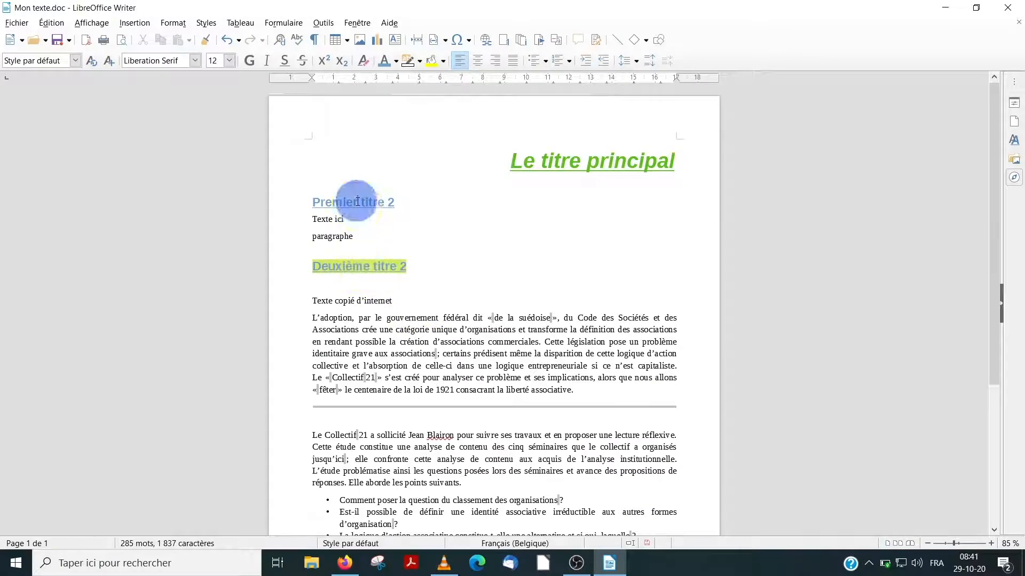
{"action": "left_click", "coordinate": [95, 63]}
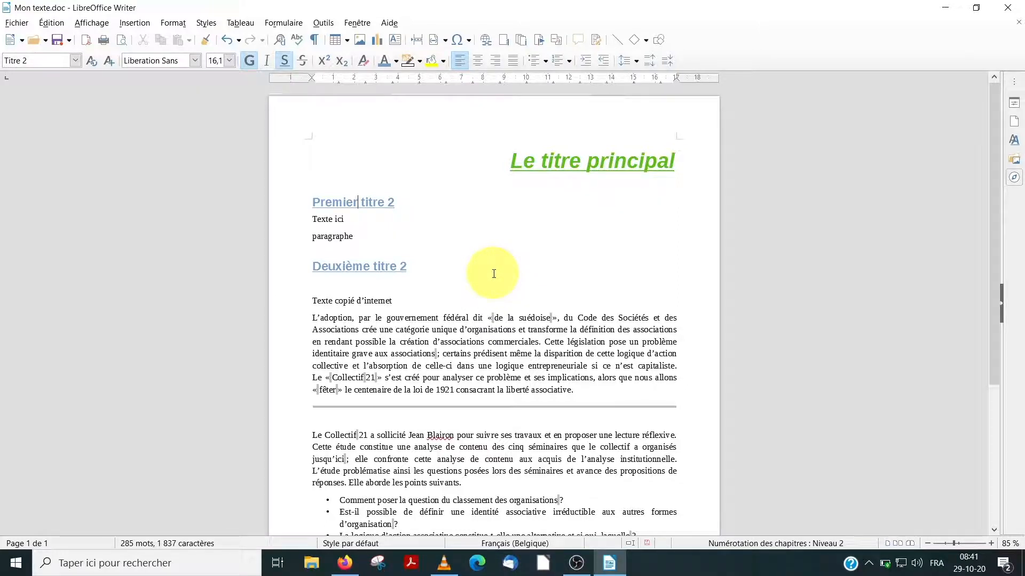
Update the Titre principal style to match the main title's formatting, and check the previews in the list of paragraph styles
{"action": "left_click", "coordinate": [74, 61]}
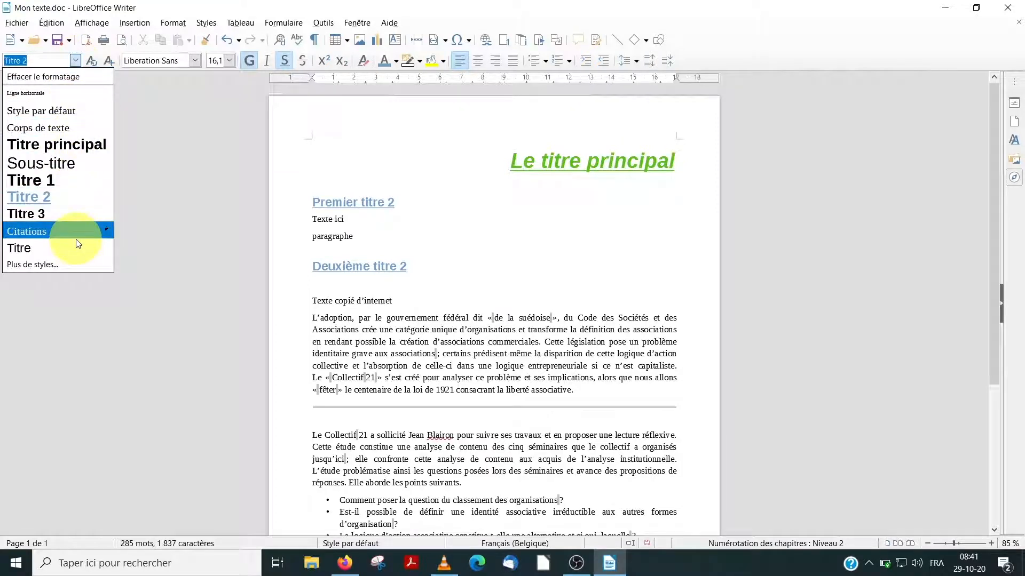
{"action": "left_click", "coordinate": [576, 165]}
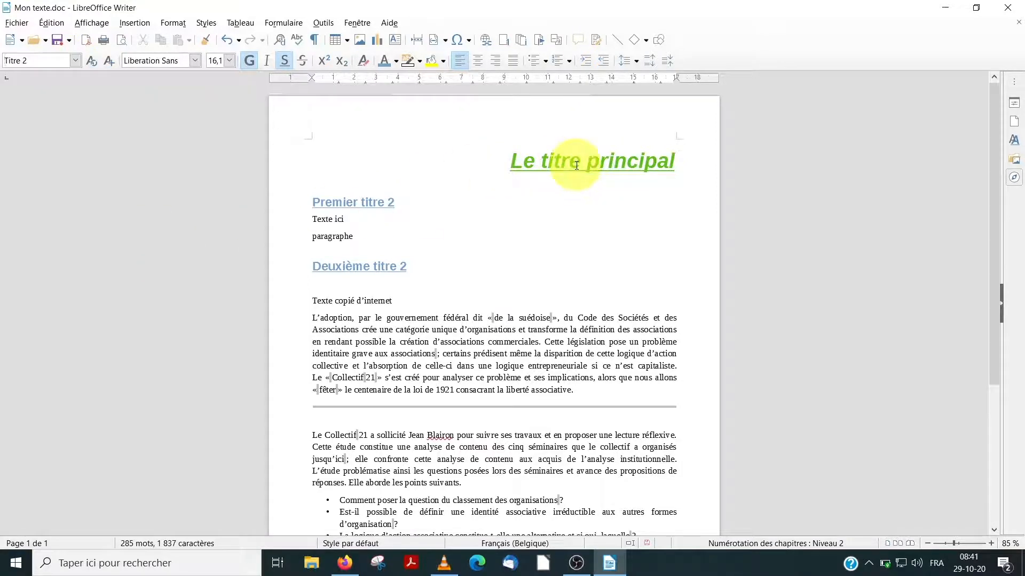
{"action": "left_click", "coordinate": [75, 60]}
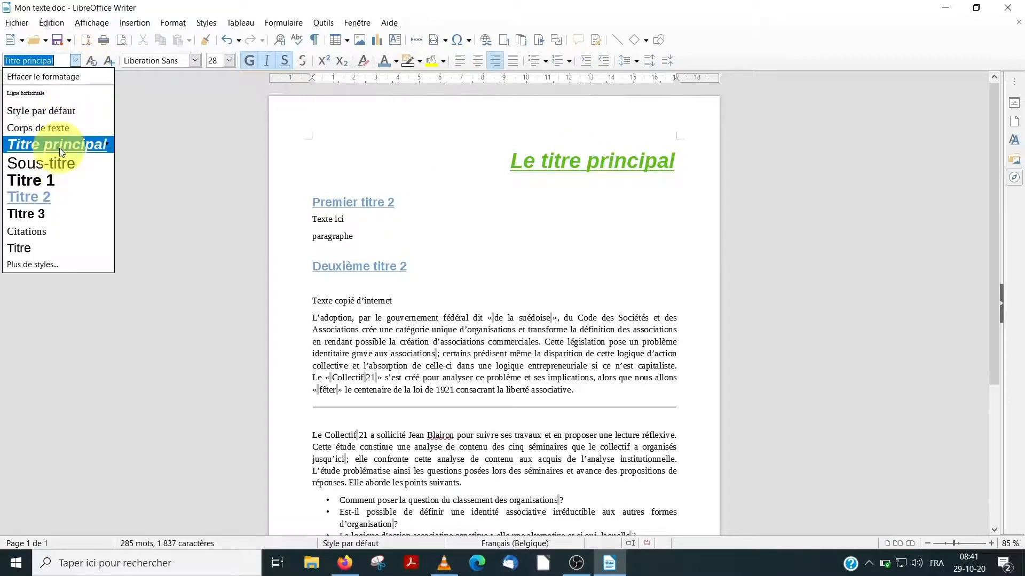
Check the Titre principal preview in the list of paragraph styles again, and save the document
{"action": "left_click", "coordinate": [454, 198]}
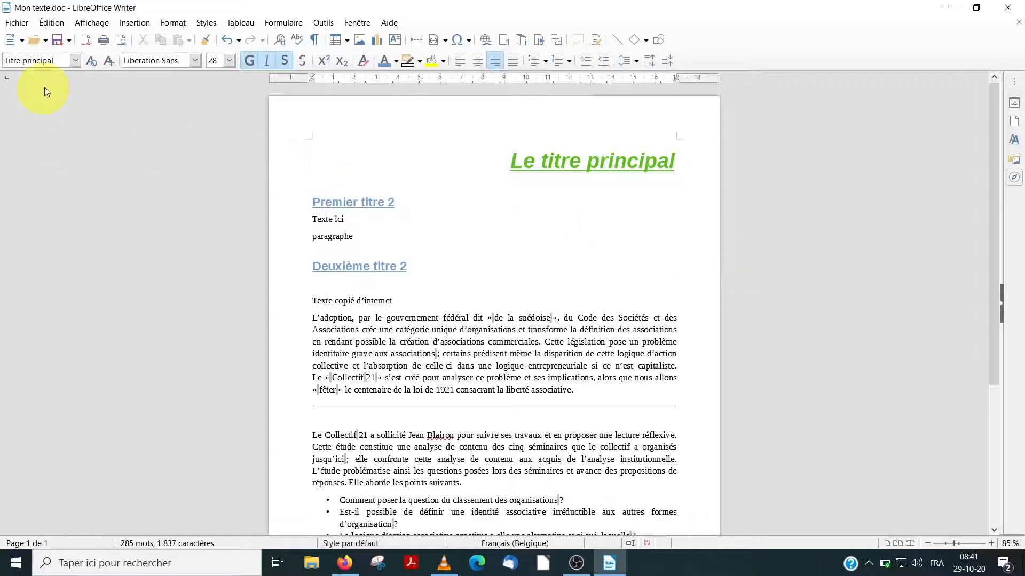
{"action": "left_click", "coordinate": [76, 63]}
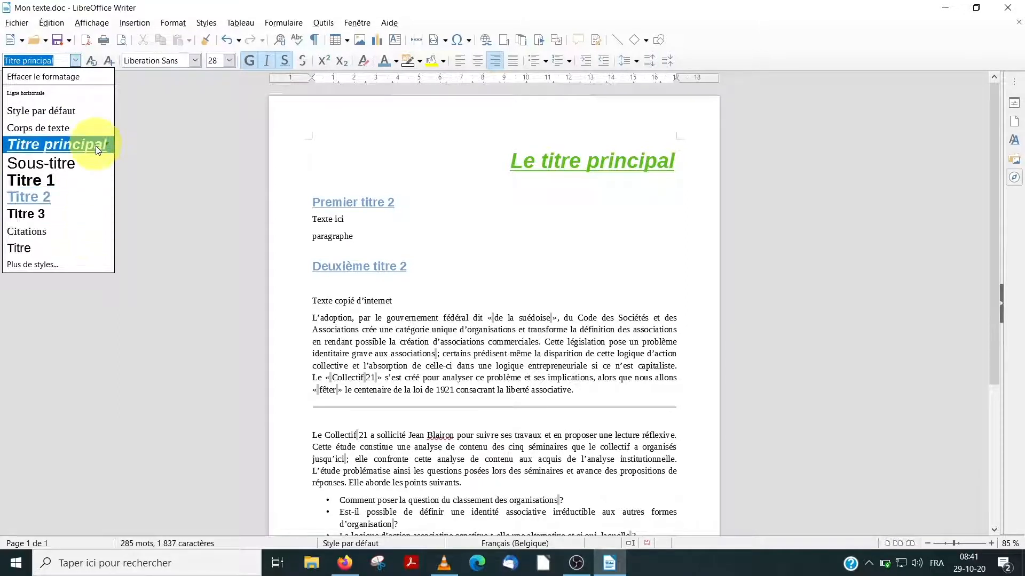
{"action": "left_click", "coordinate": [542, 248]}
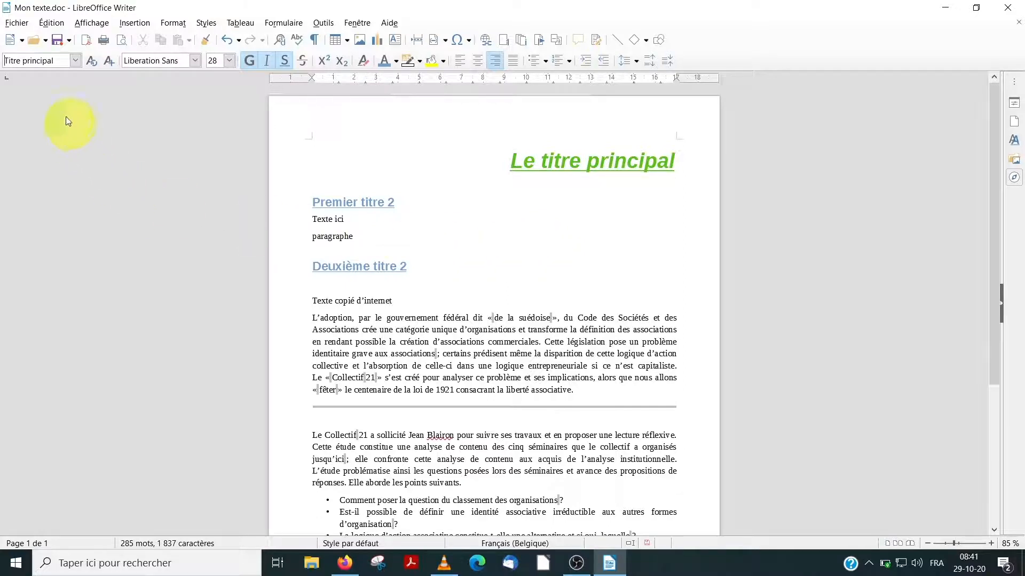
{"action": "left_click", "coordinate": [56, 41]}
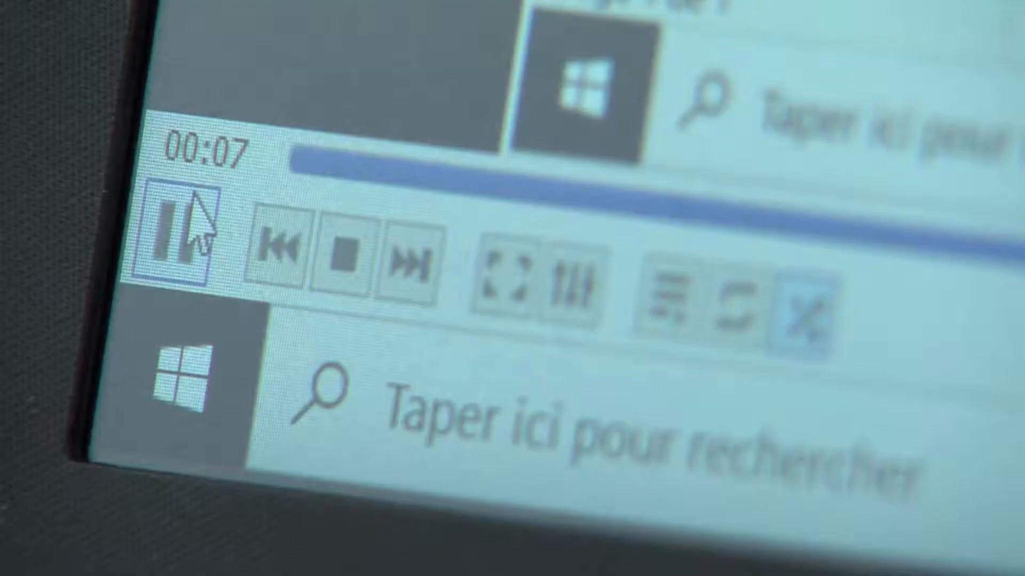
{"action": "left_click", "coordinate": [193, 197]}
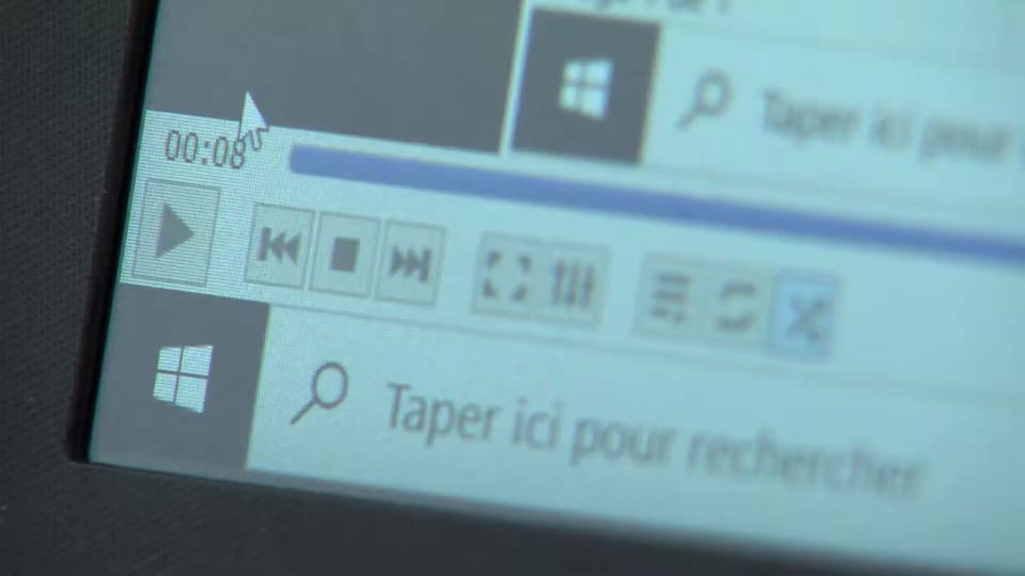
{"action": "left_click", "coordinate": [131, 87]}
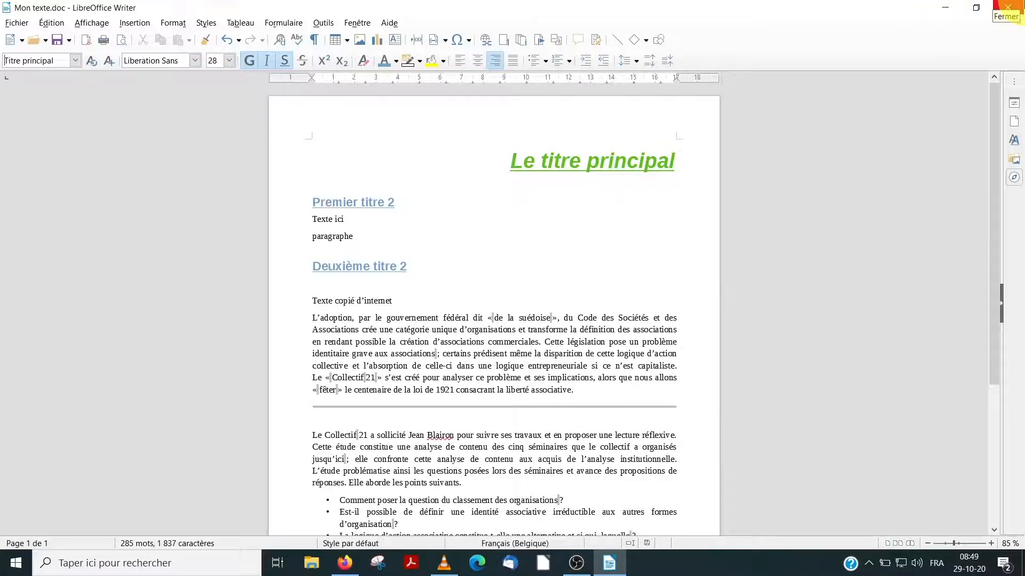
{"action": "left_click", "coordinate": [1019, 20]}
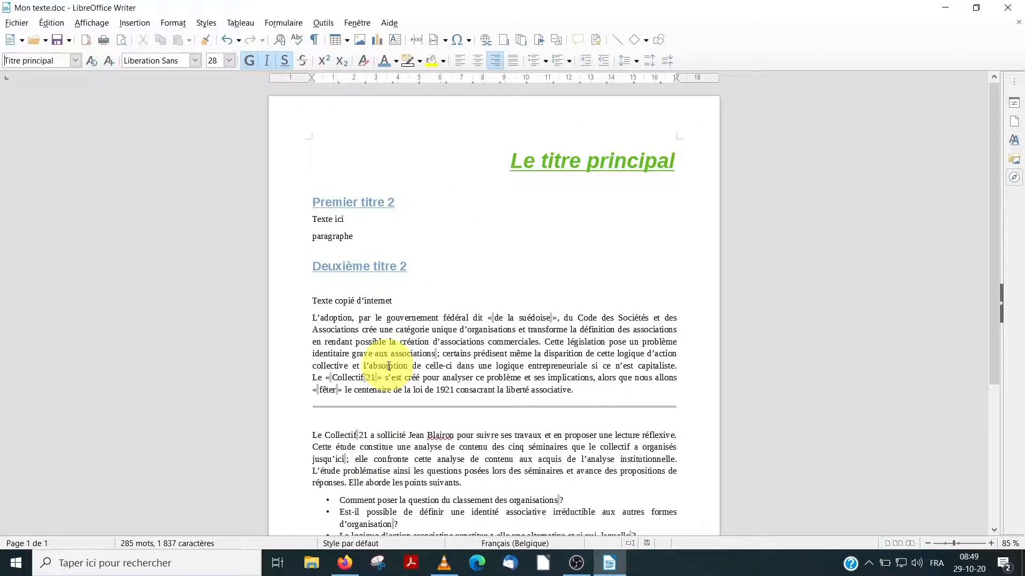
Add a new line reading "Crédits :" directly below the line "Texte copié d'internet"
{"action": "left_click", "coordinate": [407, 301]}
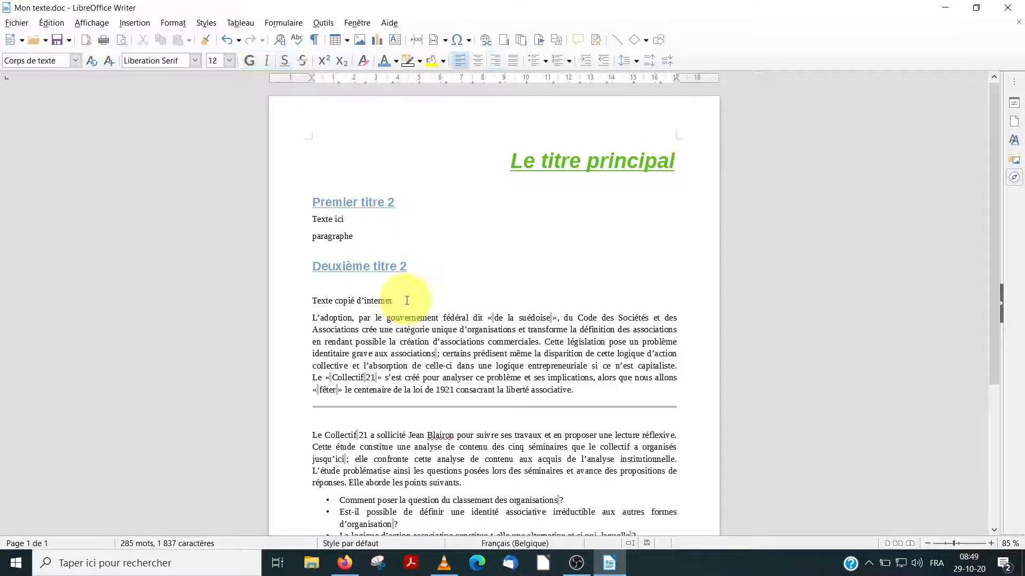
{"action": "key", "text": "Return"}
{"action": "type", "text": "Crédits :"}
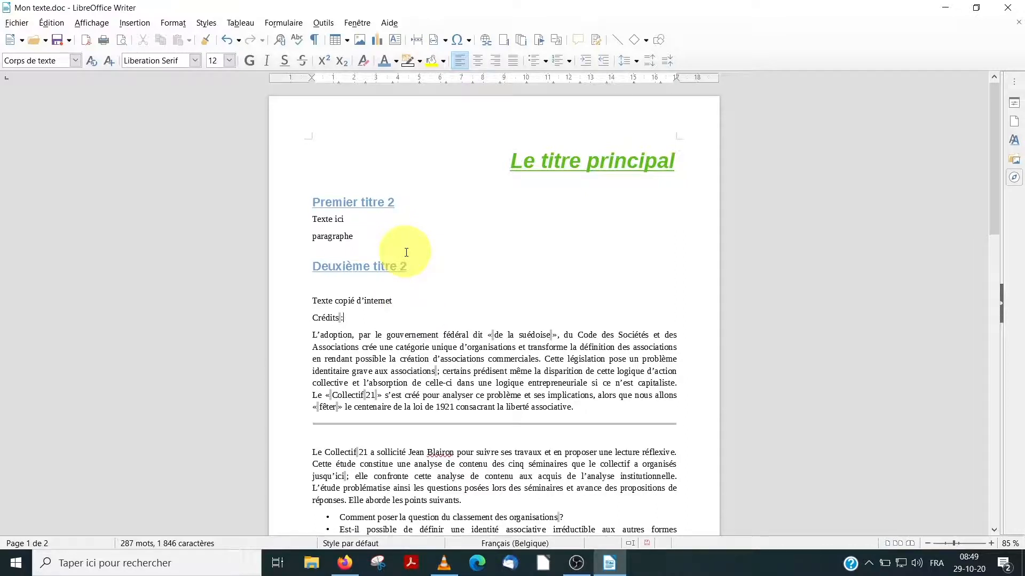
{"action": "left_click", "coordinate": [343, 565]}
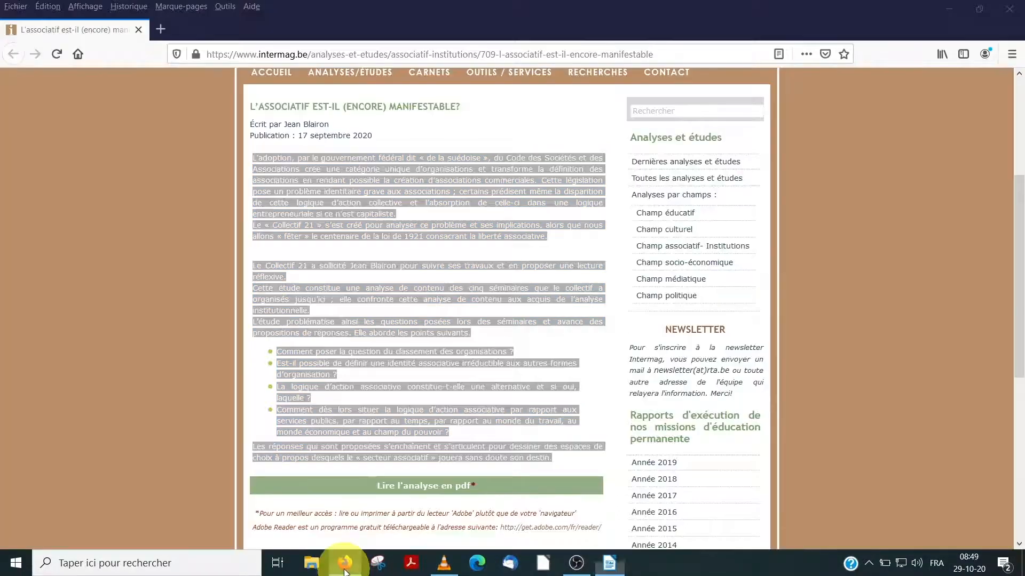
{"action": "left_click", "coordinate": [178, 379]}
{"action": "left_click", "coordinate": [335, 53]}
{"action": "key", "text": "ctrl+c"}
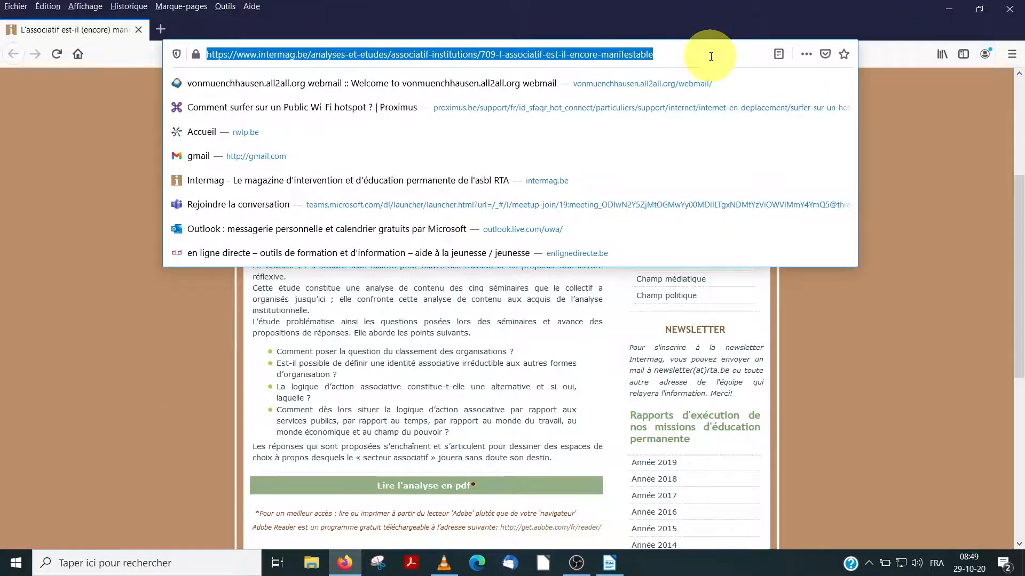
{"action": "left_click", "coordinate": [949, 8]}
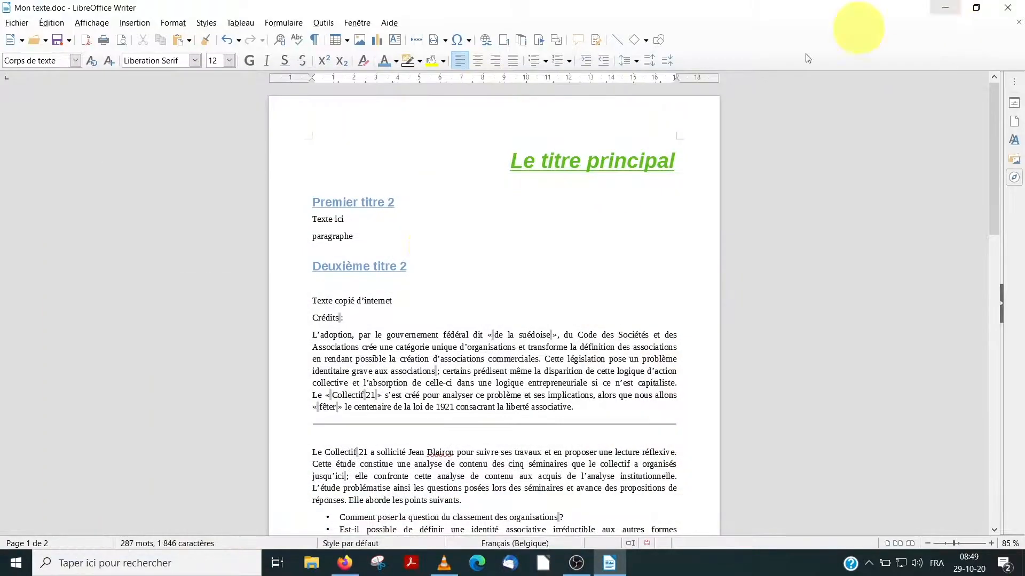
{"action": "key", "text": "ctrl+v"}
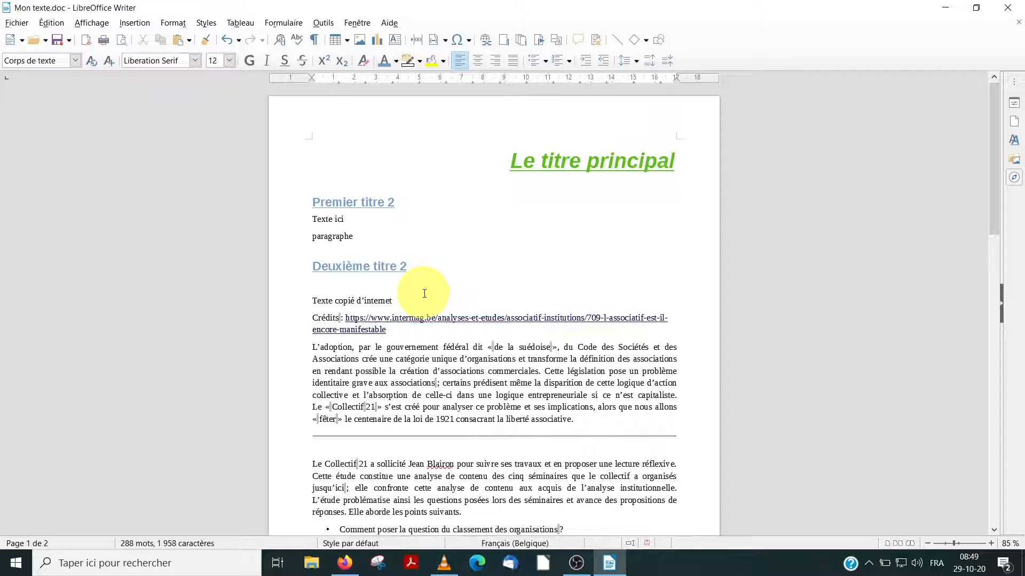
{"action": "left_click_drag", "start_coordinate": [345, 318], "coordinate": [370, 317]}
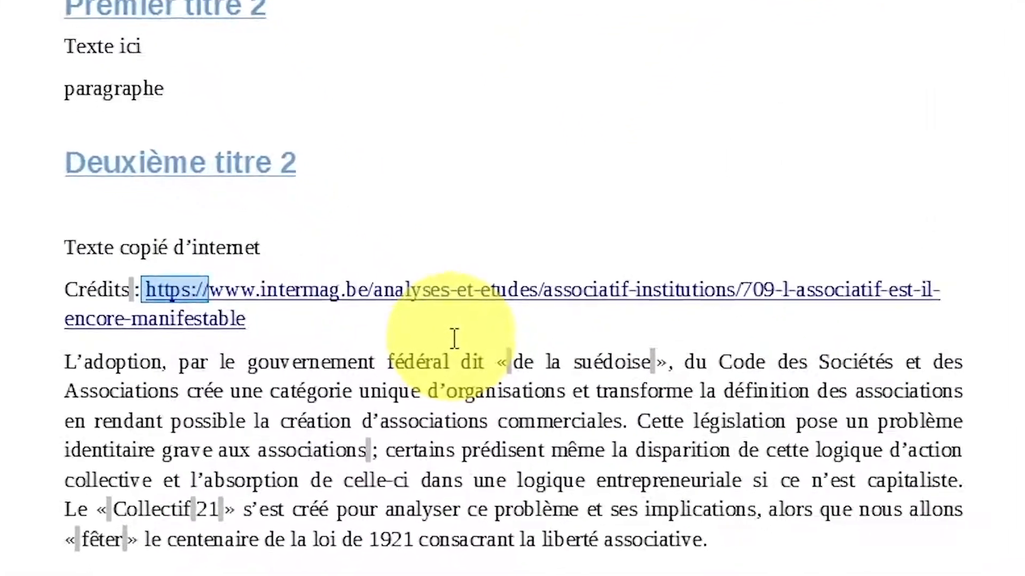
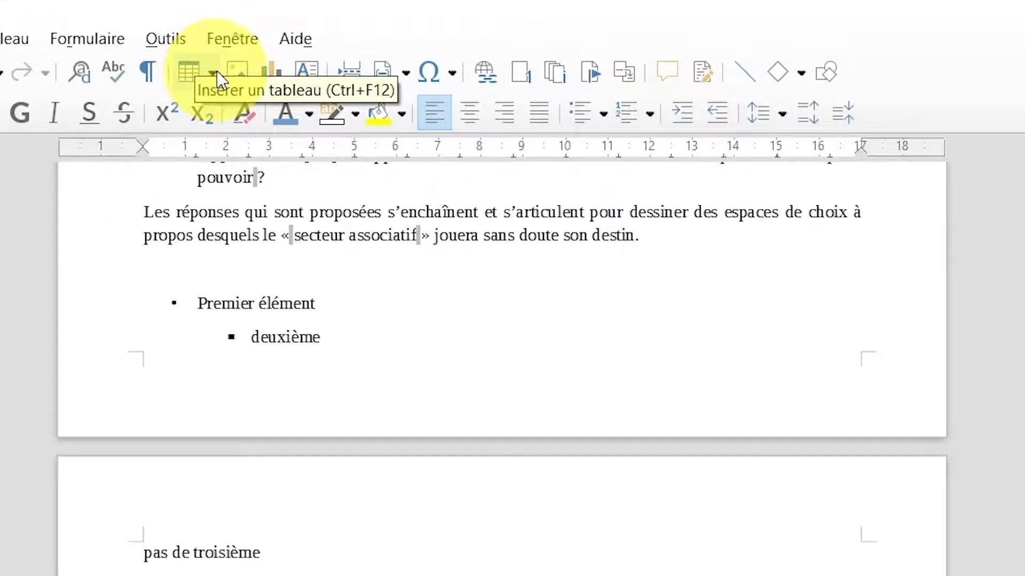
Insert a table of three columns and two rows below the line "pas de troisième" and shift its inner column borders
{"action": "left_click", "coordinate": [216, 72]}
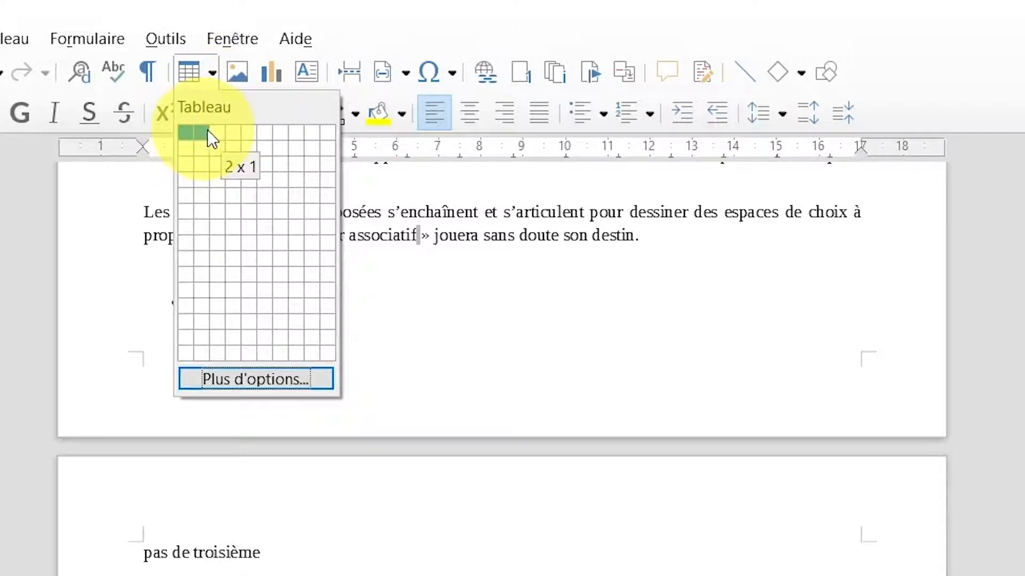
{"action": "left_click", "coordinate": [219, 142]}
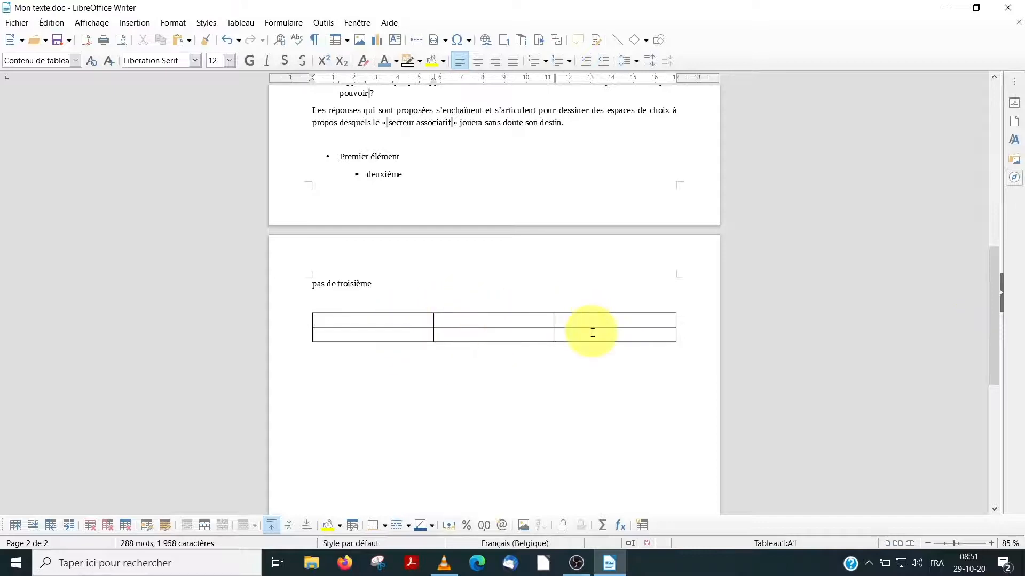
{"action": "mouse_move", "coordinate": [433, 320]}
{"action": "left_mouse_down"}
{"action": "mouse_move", "coordinate": [407, 319]}
{"action": "mouse_move", "coordinate": [423, 318]}
{"action": "left_mouse_up"}
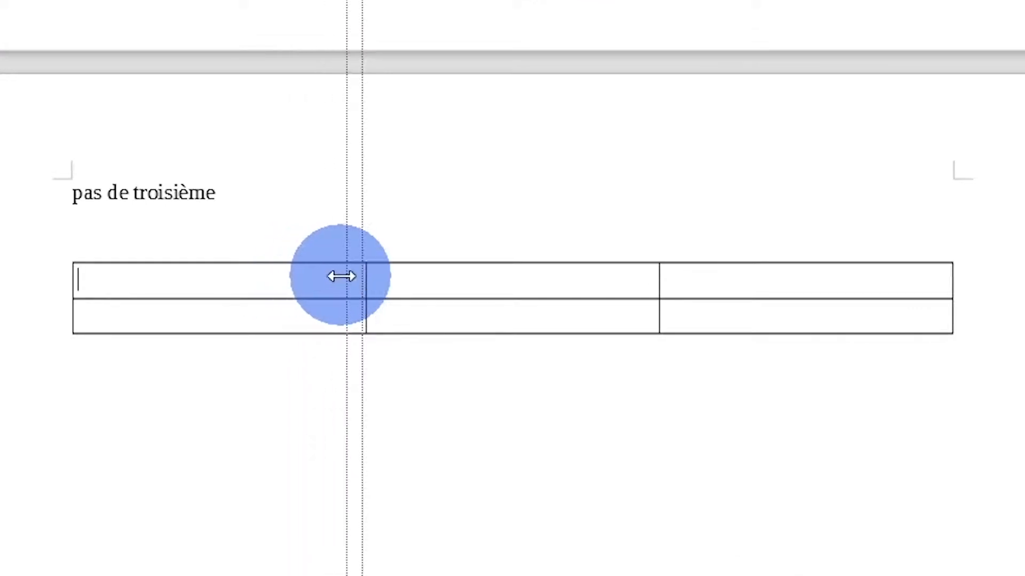
{"action": "left_click_drag", "start_coordinate": [341, 276], "coordinate": [347, 276]}
{"action": "left_click_drag", "start_coordinate": [658, 286], "coordinate": [745, 285]}
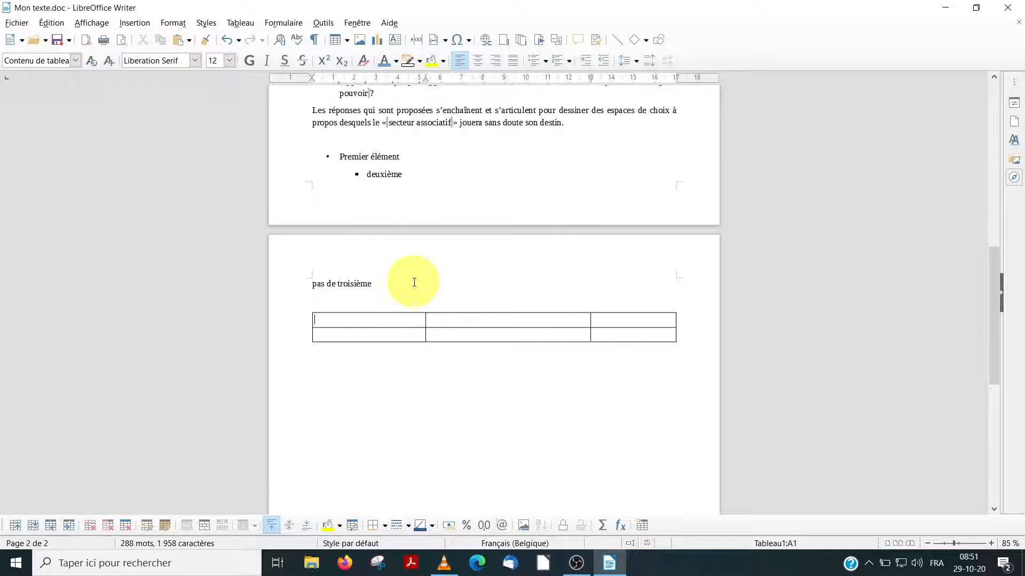
Delete the sample list and the line "pas de troisième" above the table, and resize its columns to about 3.4, 8.3 and 5.3 cm
{"action": "left_click_drag", "start_coordinate": [414, 283], "coordinate": [294, 152]}
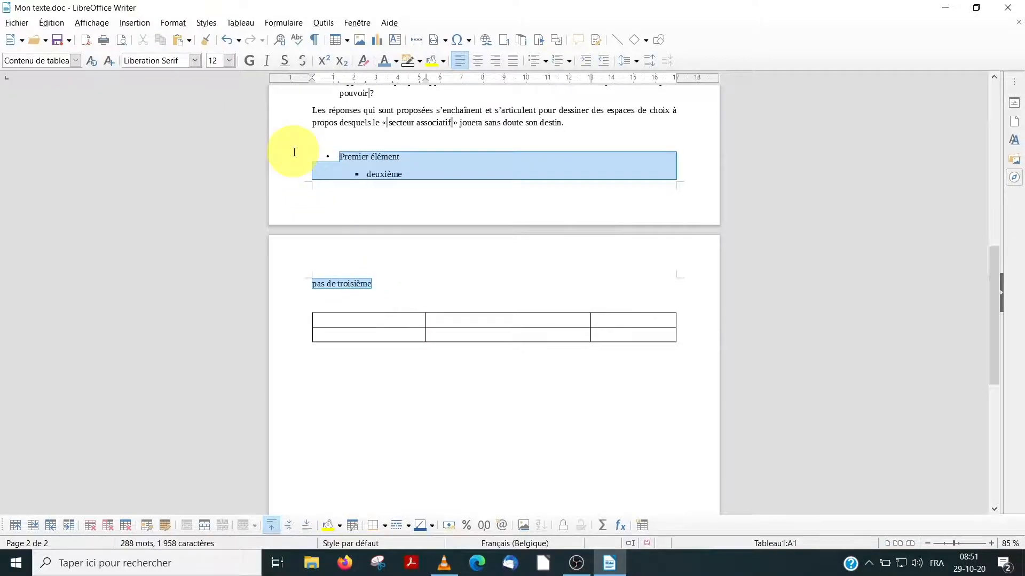
{"action": "key", "text": "BackSpace"}
{"action": "key", "text": "BackSpace"}
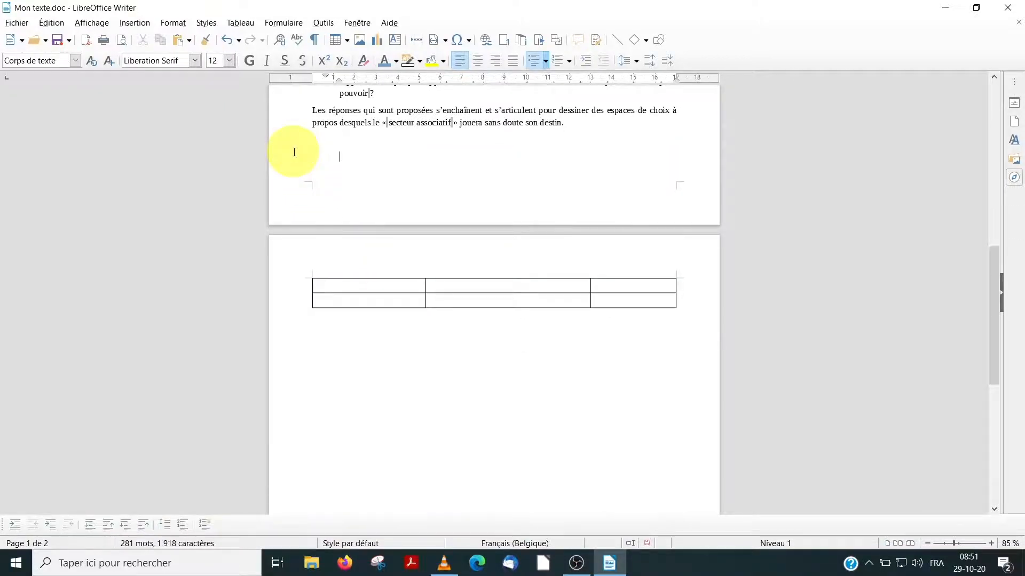
{"action": "left_click_drag", "start_coordinate": [425, 287], "coordinate": [385, 287]}
{"action": "left_click_drag", "start_coordinate": [591, 286], "coordinate": [562, 287]}
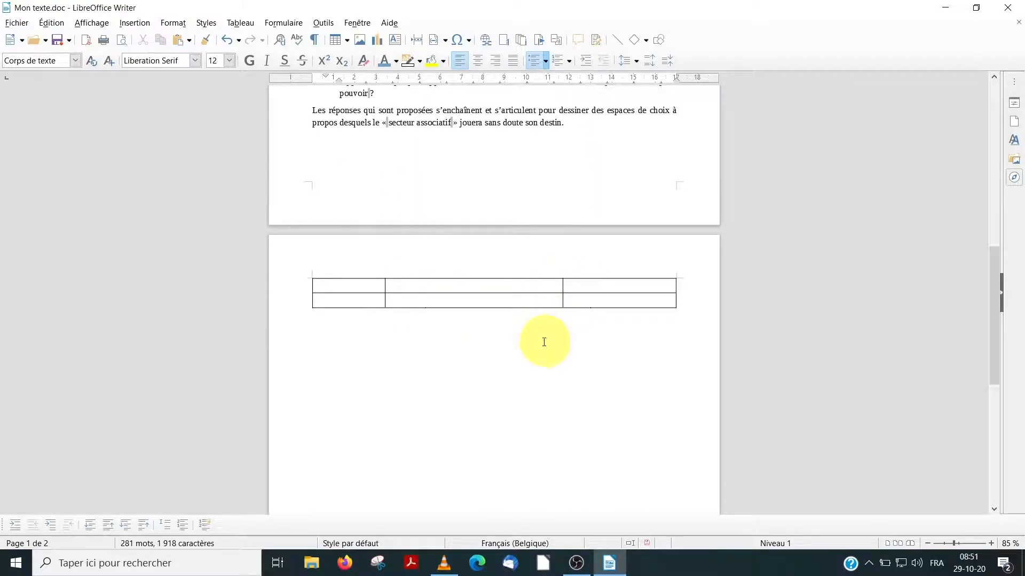
Fill the header row with "Nom", "Fonction" and "Heure", and the second row with a first name, "Présentation" and "9h"
{"action": "left_click", "coordinate": [327, 284]}
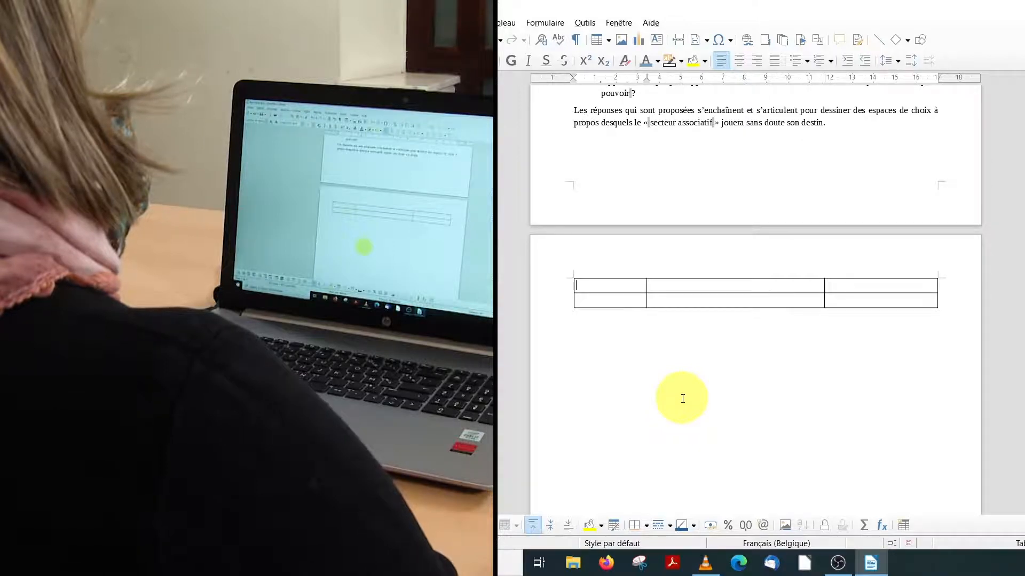
{"action": "type", "text": "Nom"}
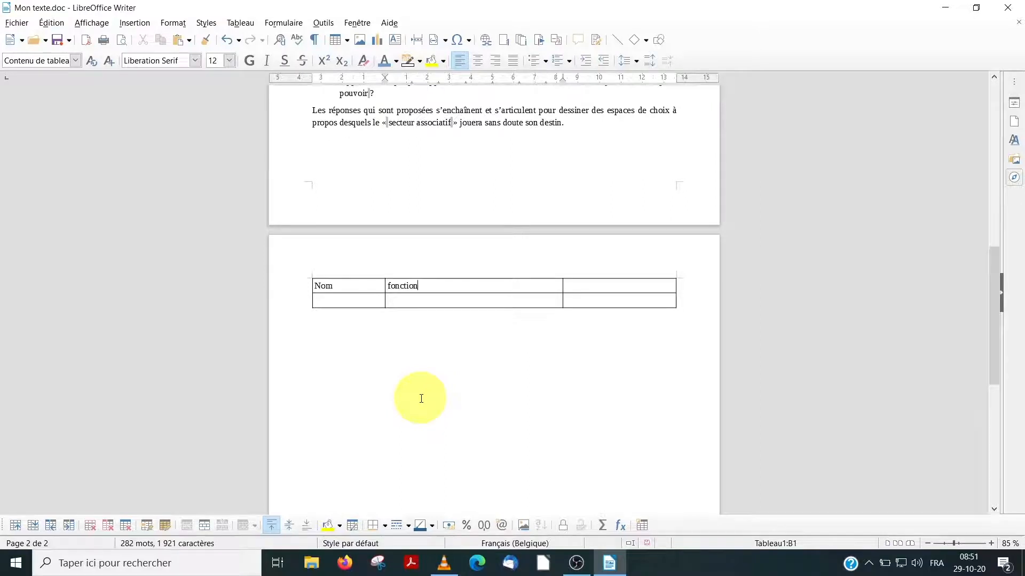
{"action": "key", "text": "Tab"}
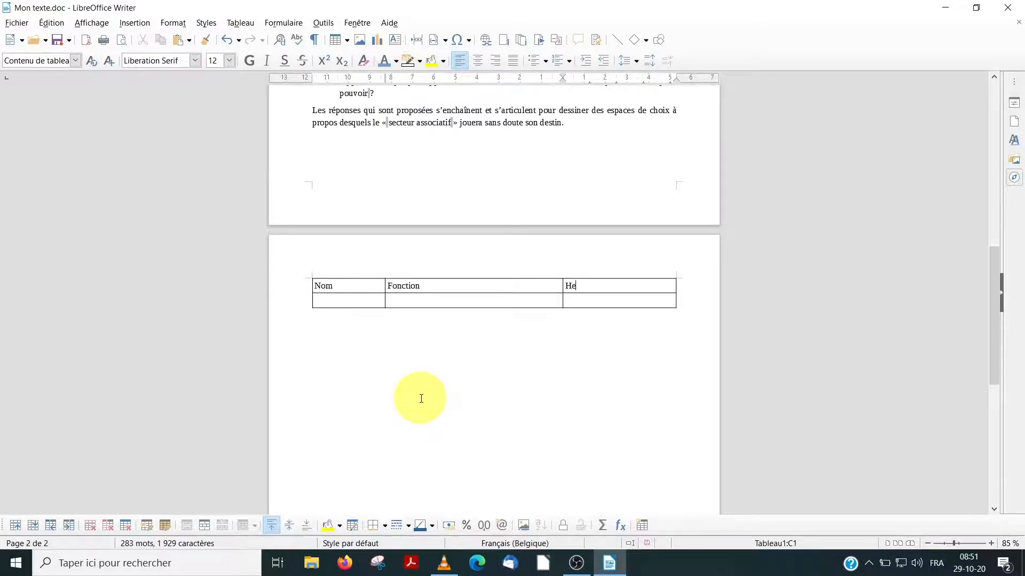
{"action": "left_click", "coordinate": [355, 301]}
{"action": "type", "text": "Caro"}
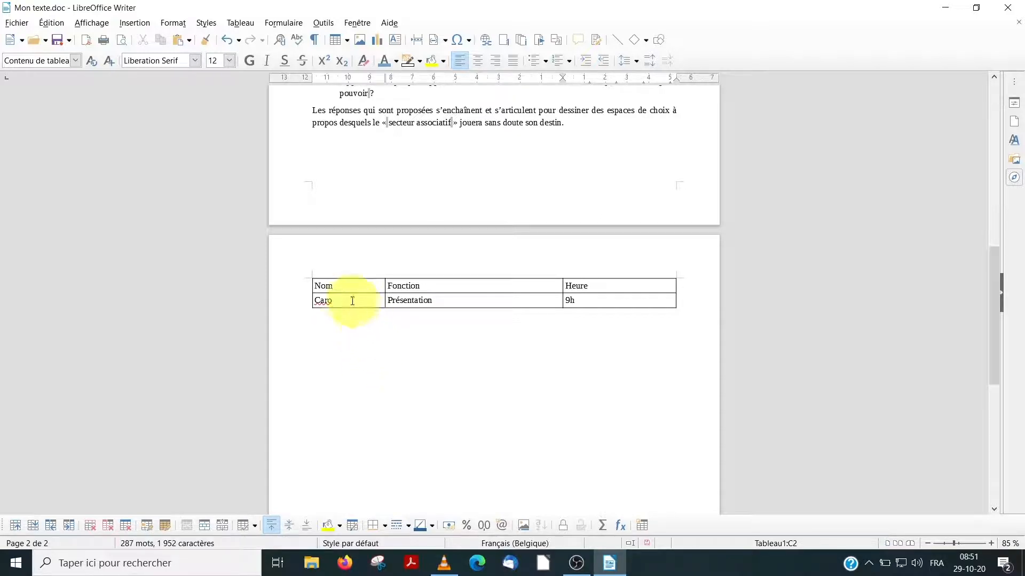
Check the table tools with the cursor inside the table and in the body text above it
{"action": "left_click", "coordinate": [343, 302]}
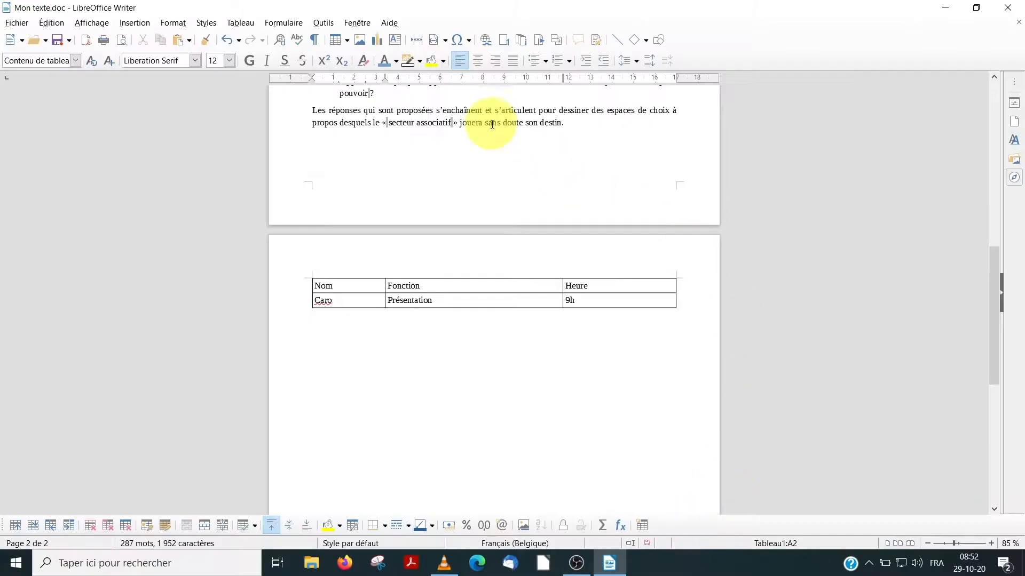
{"action": "left_click", "coordinate": [490, 123]}
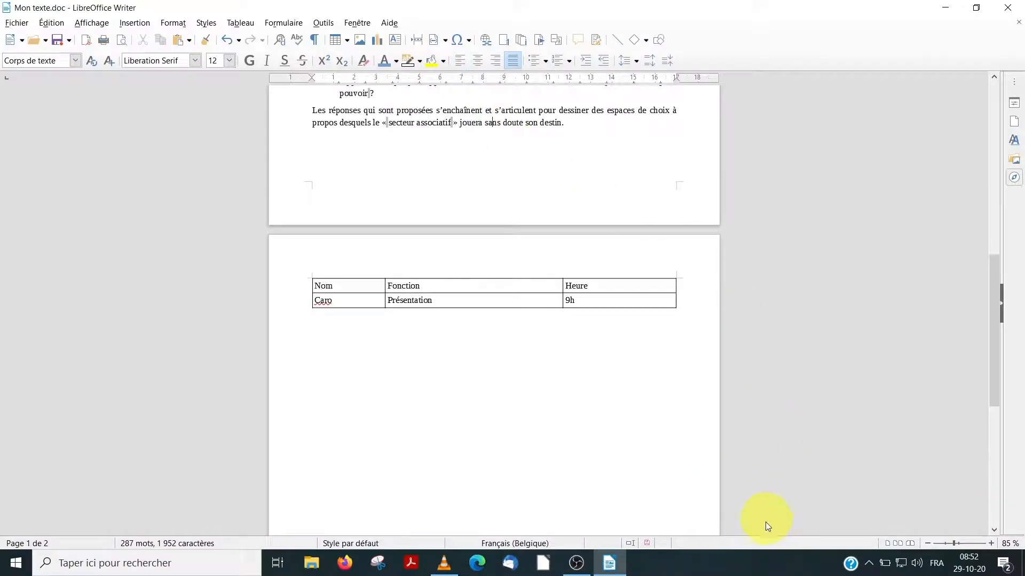
Add a row below the "Présentation" row and fill it with a first name, "Captation" and "10h"
{"action": "left_click", "coordinate": [513, 299]}
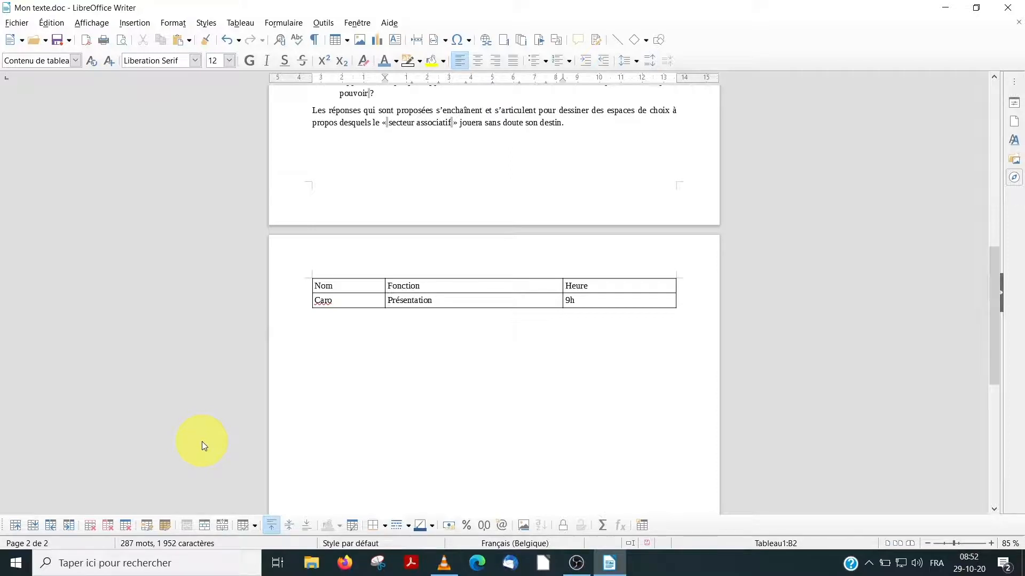
{"action": "left_click", "coordinate": [36, 527]}
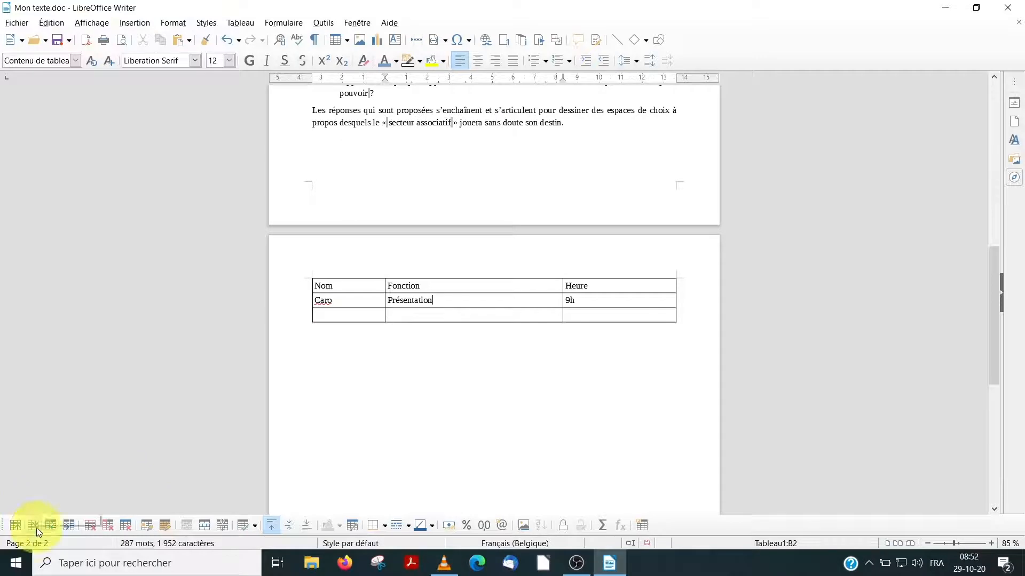
{"action": "left_click", "coordinate": [350, 319]}
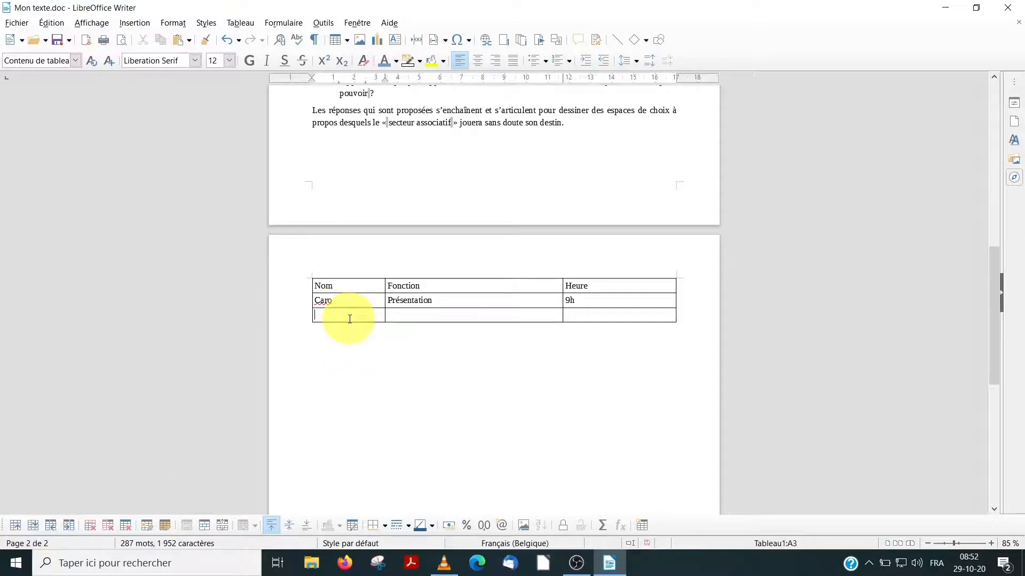
{"action": "type", "text": "Damien"}
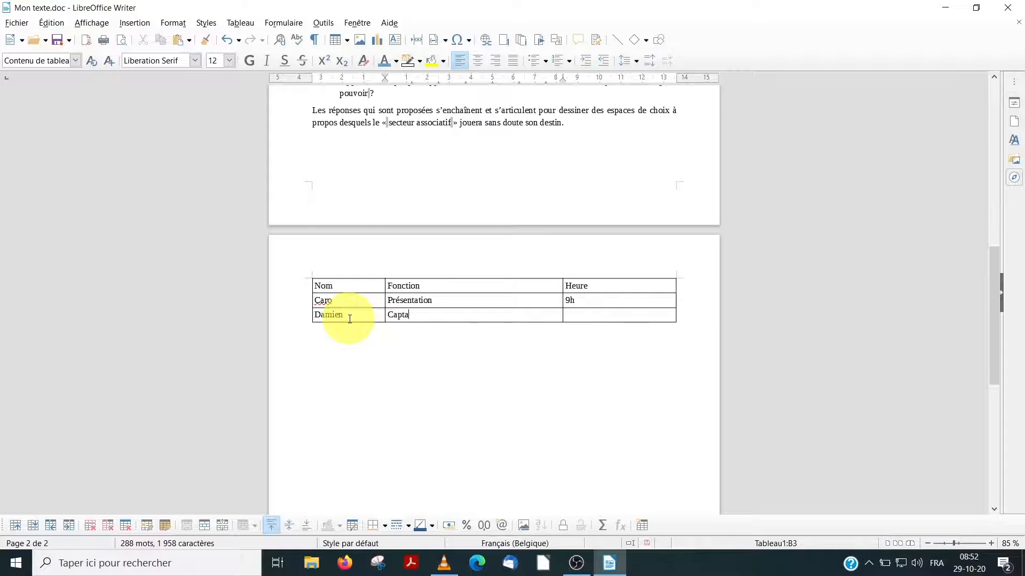
{"action": "key", "text": "Tab"}
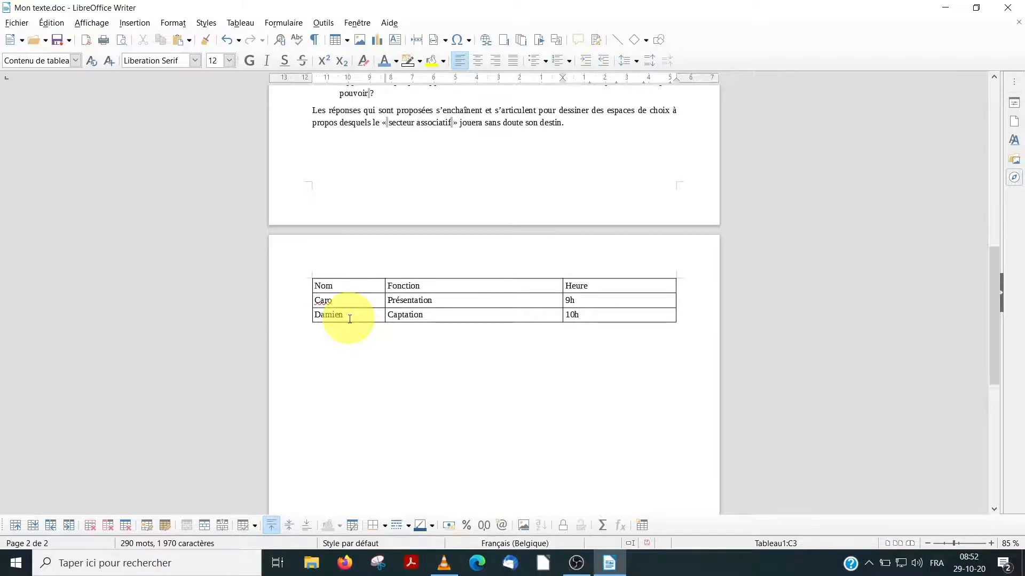
{"action": "left_click_drag", "start_coordinate": [323, 284], "coordinate": [593, 287]}
{"action": "left_click", "coordinate": [593, 288]}
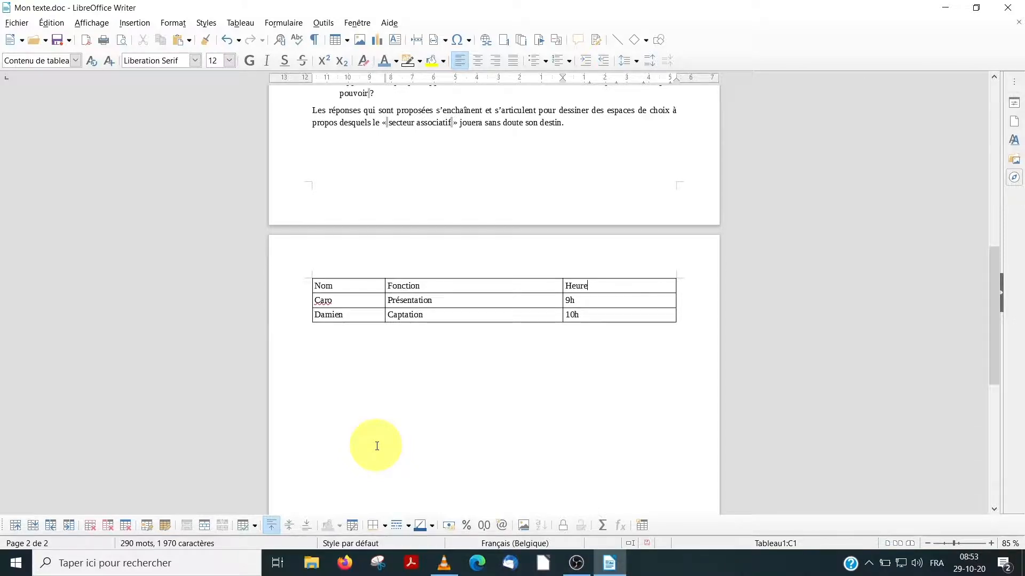
Delete the empty lines between the last paragraph and the table so the table sits directly below the text
{"action": "scroll", "coordinate": [377, 446], "scroll_direction": "up", "scroll_amount": 2}
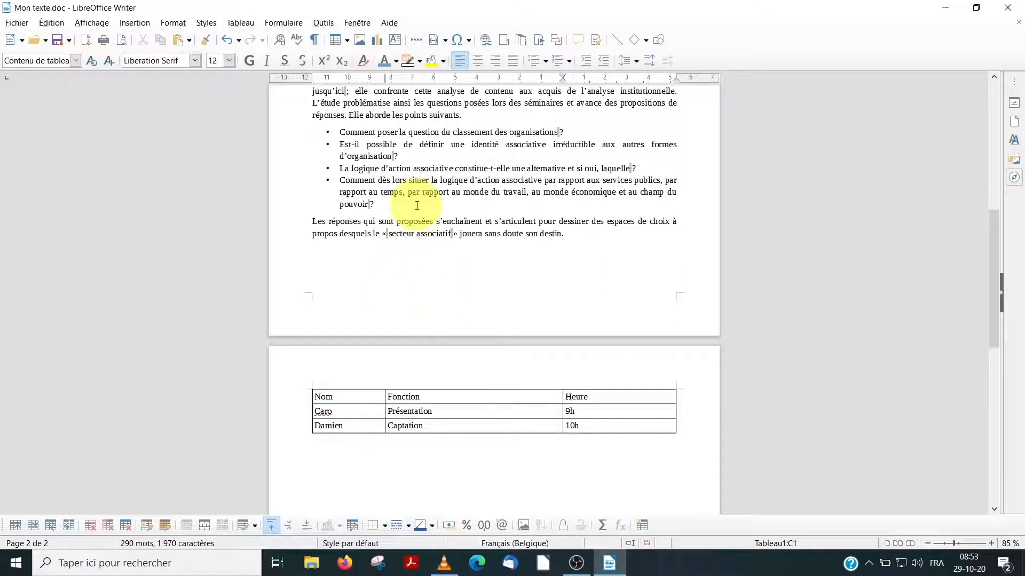
{"action": "left_click", "coordinate": [410, 247]}
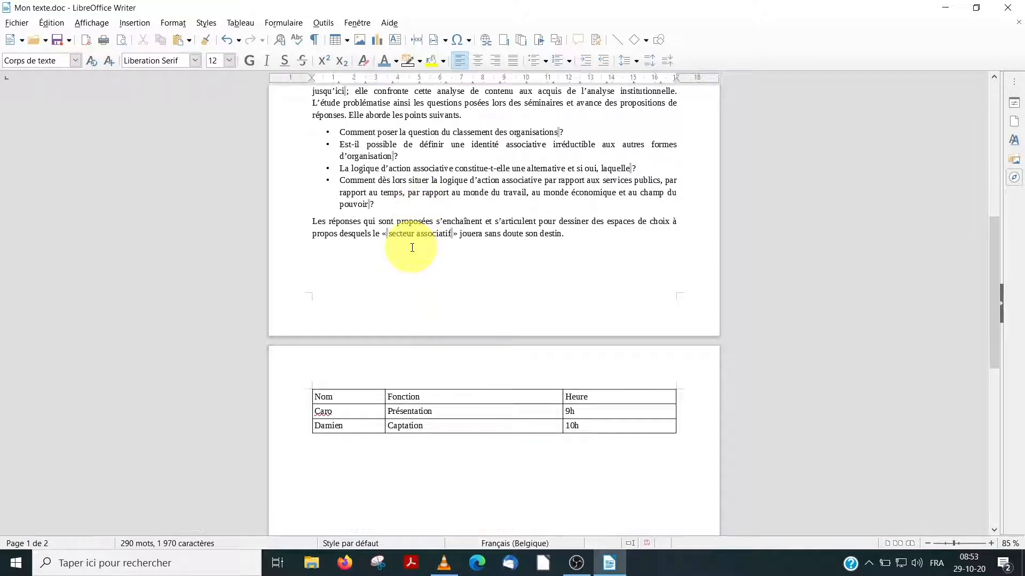
{"action": "key", "text": "Delete"}
{"action": "key", "text": "Delete"}
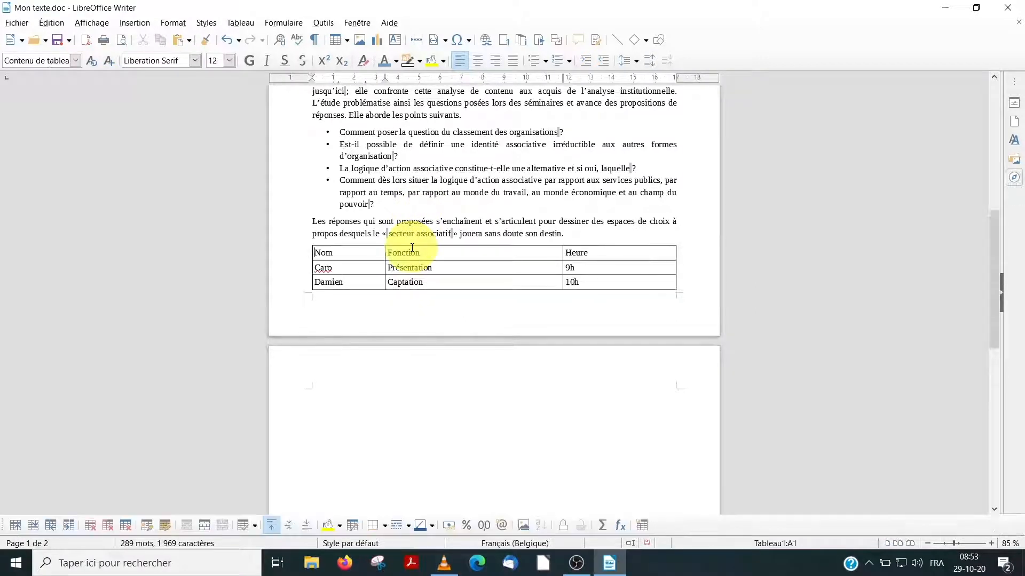
Review the table's properties and enable repeating the heading (Répéter le titre) for the first 1 row
{"action": "right_click", "coordinate": [401, 255]}
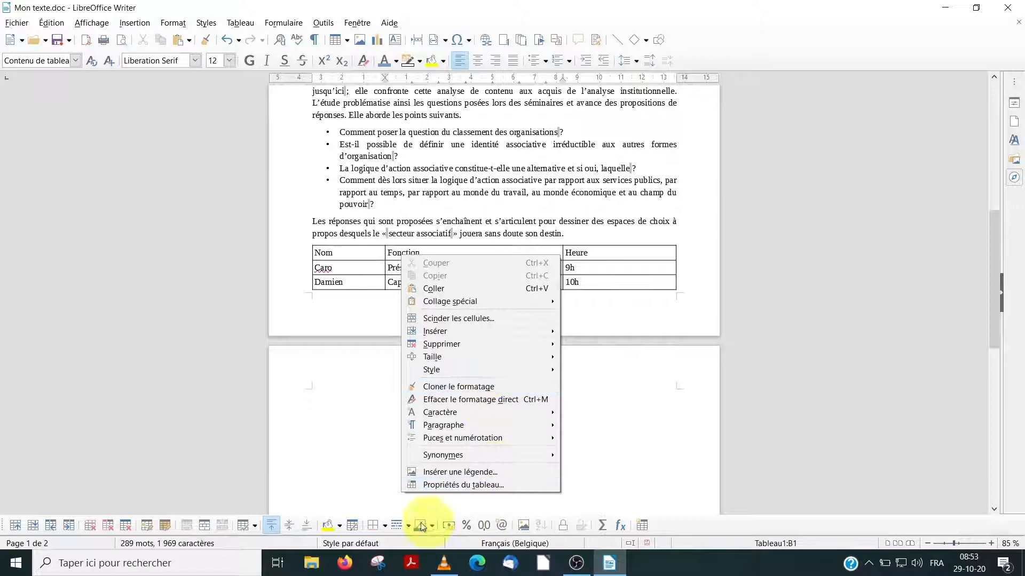
{"action": "left_click", "coordinate": [499, 488]}
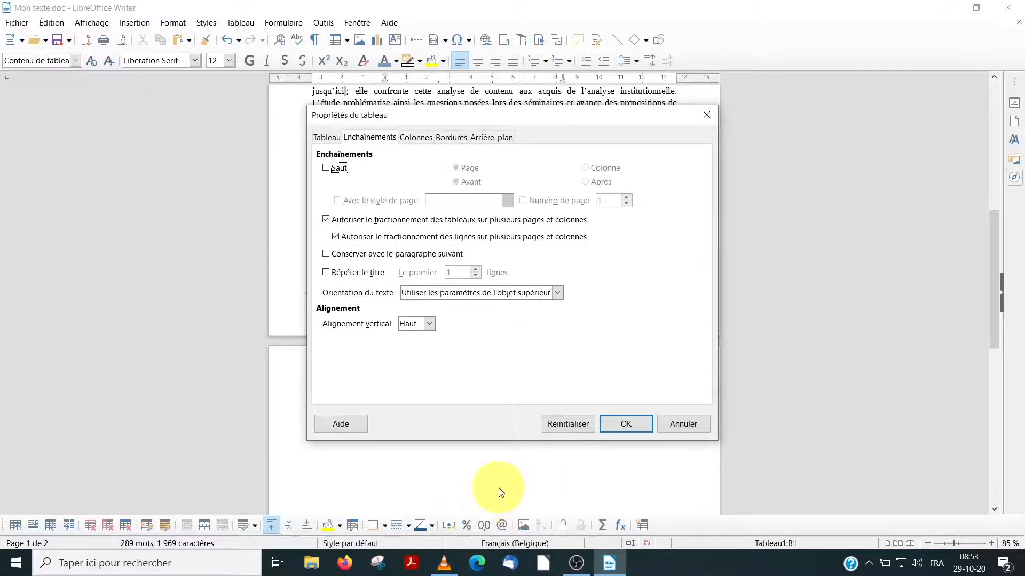
{"action": "left_click", "coordinate": [322, 135]}
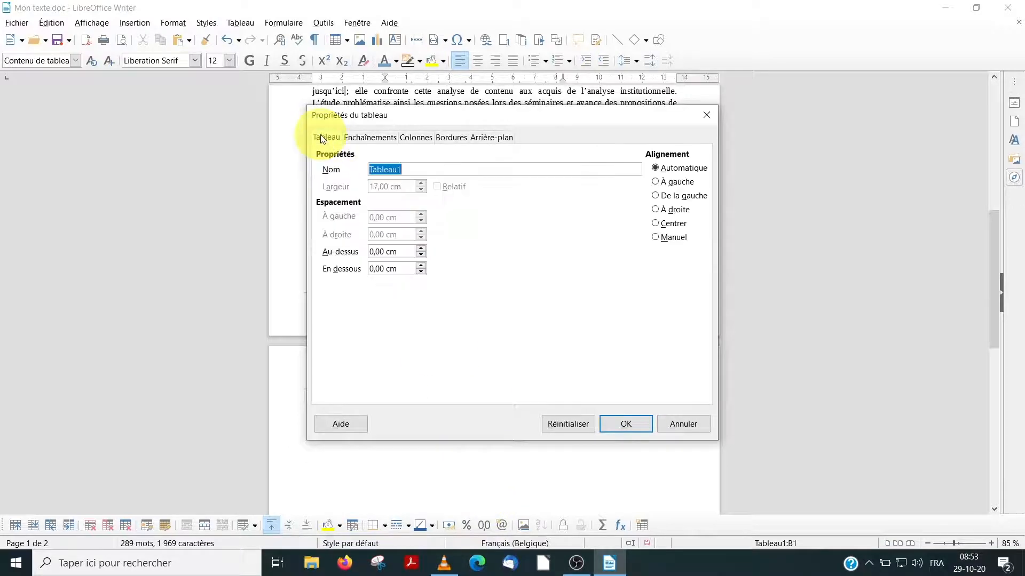
{"action": "left_click", "coordinate": [364, 137]}
{"action": "left_click", "coordinate": [417, 137]}
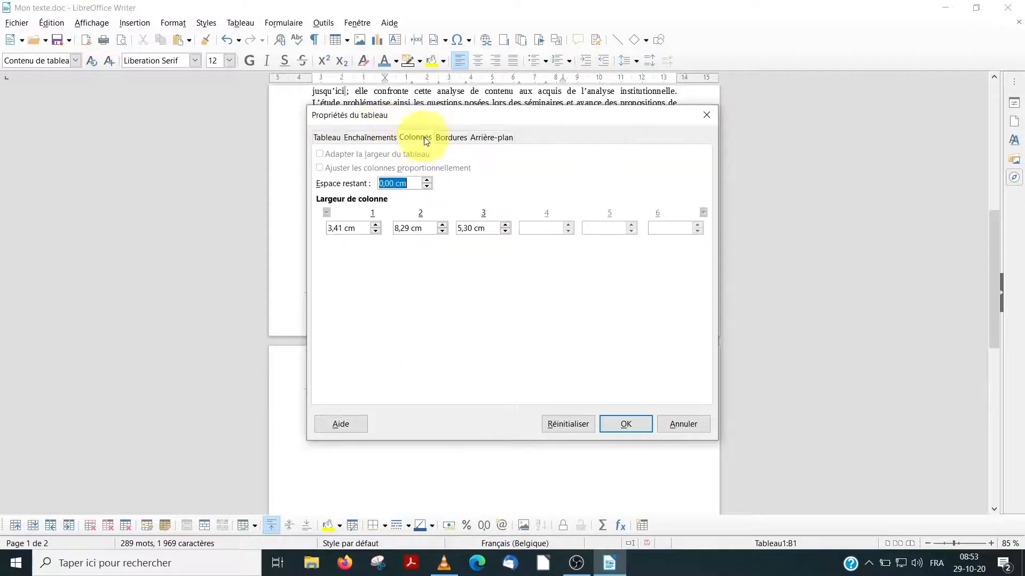
{"action": "left_click", "coordinate": [439, 137]}
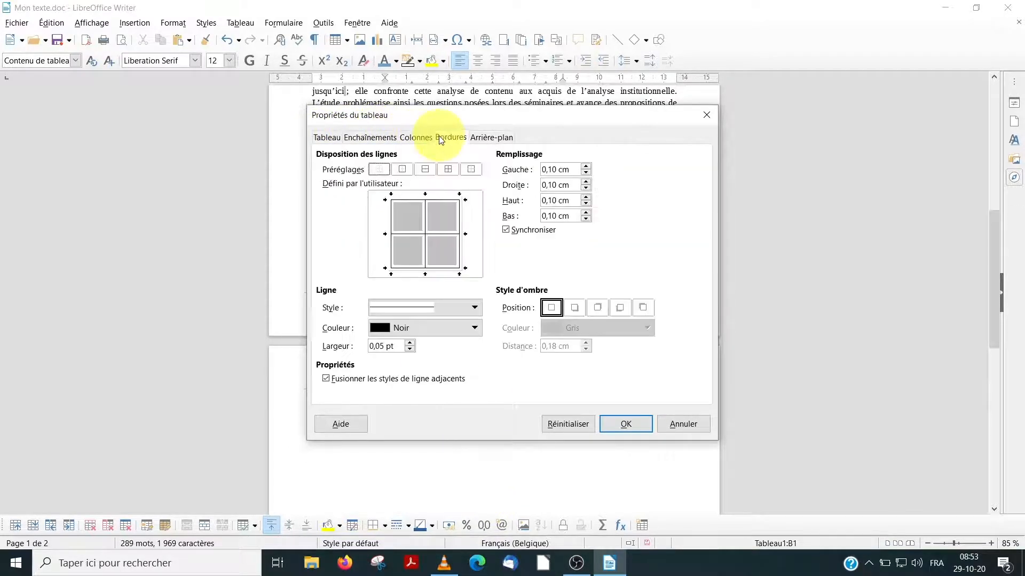
{"action": "left_click", "coordinate": [372, 137]}
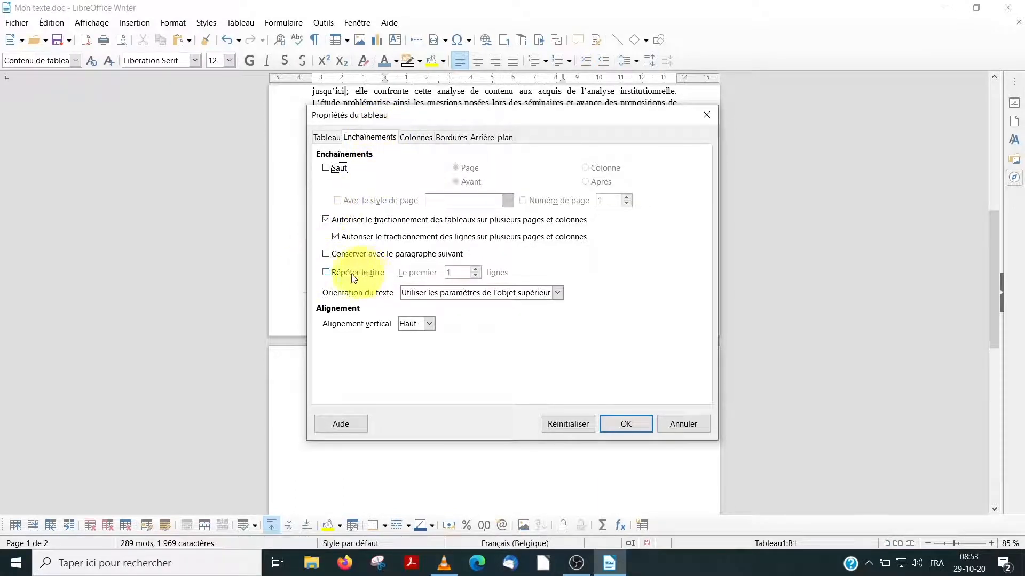
{"action": "left_click", "coordinate": [327, 272]}
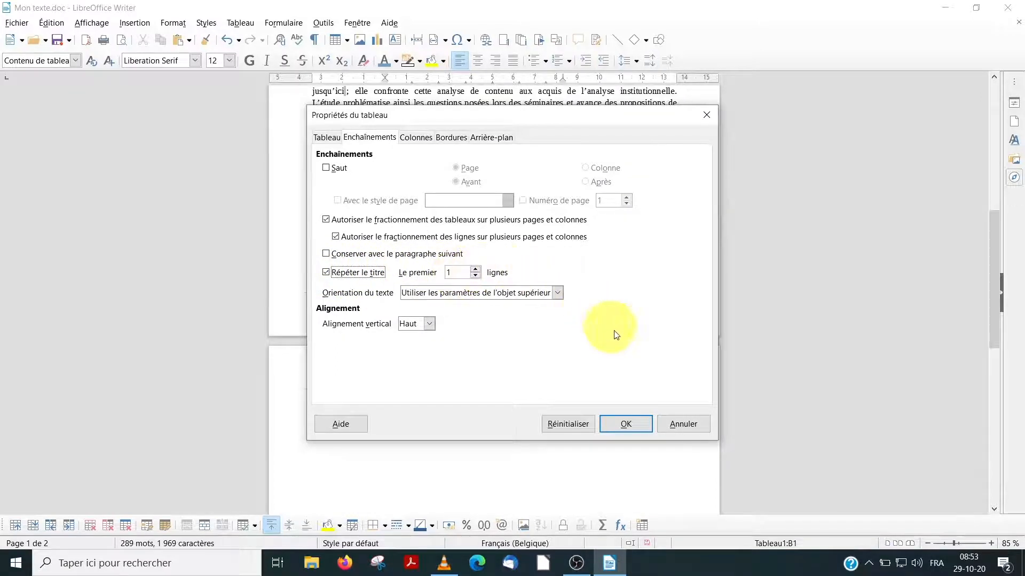
{"action": "left_click", "coordinate": [632, 423]}
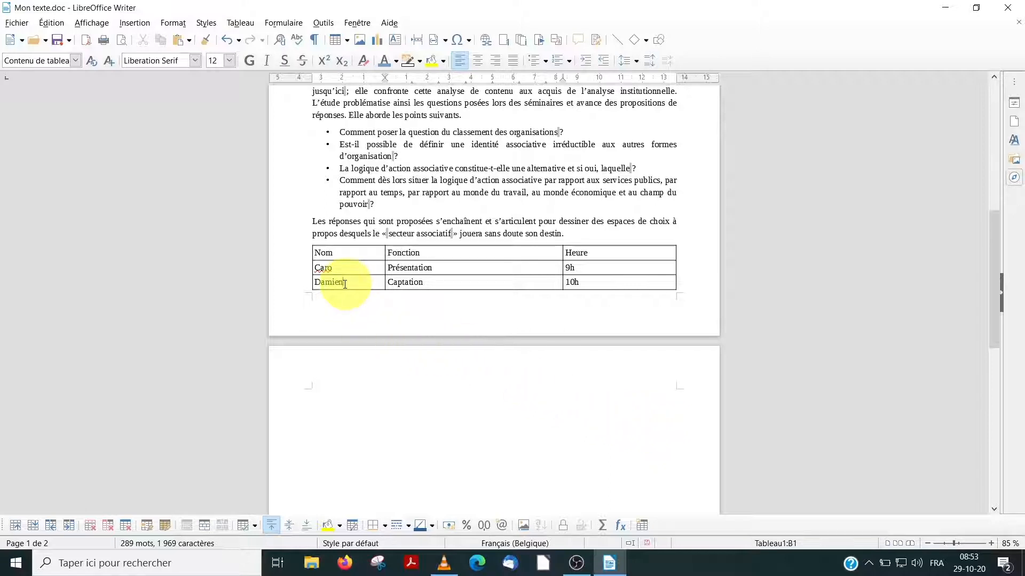
Insert five empty rows below the "Captation" row and check how the table continues on page 2
{"action": "left_click", "coordinate": [27, 527]}
{"action": "left_click", "coordinate": [29, 527]}
{"action": "left_click", "coordinate": [30, 527]}
{"action": "left_click", "coordinate": [30, 527]}
{"action": "left_click", "coordinate": [29, 527]}
{"action": "scroll", "coordinate": [436, 485], "scroll_direction": "down", "scroll_amount": 3}
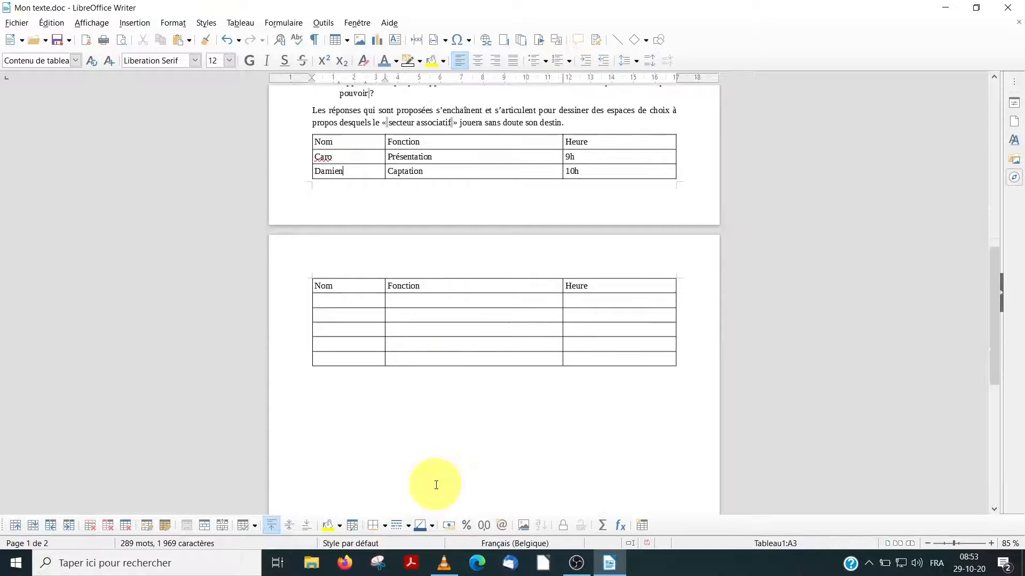
Delete the horizontal line between the first two paragraphs of the copied text
{"action": "scroll", "coordinate": [436, 485], "scroll_direction": "up", "scroll_amount": 1}
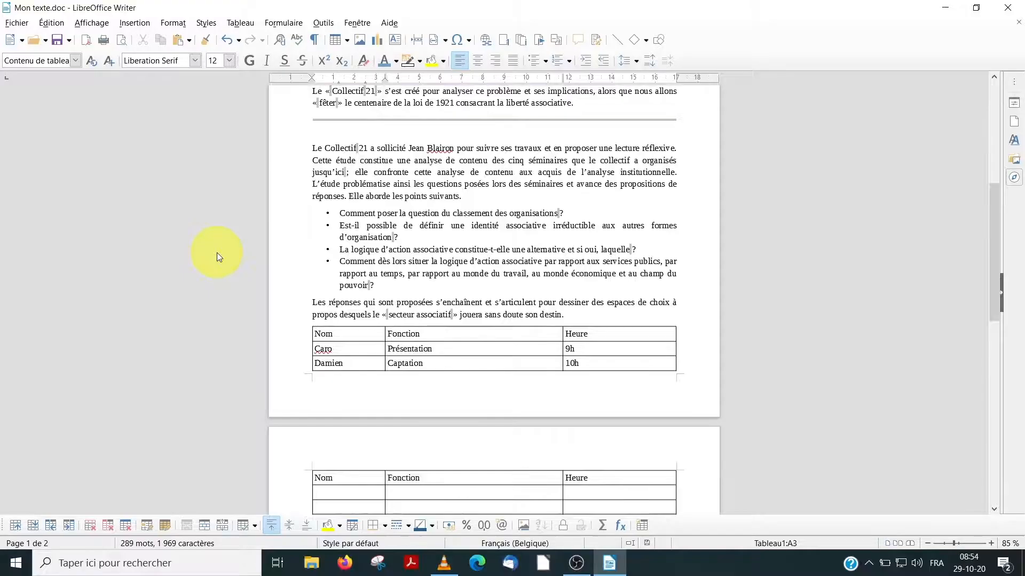
{"action": "scroll", "coordinate": [217, 252], "scroll_direction": "up", "scroll_amount": 3}
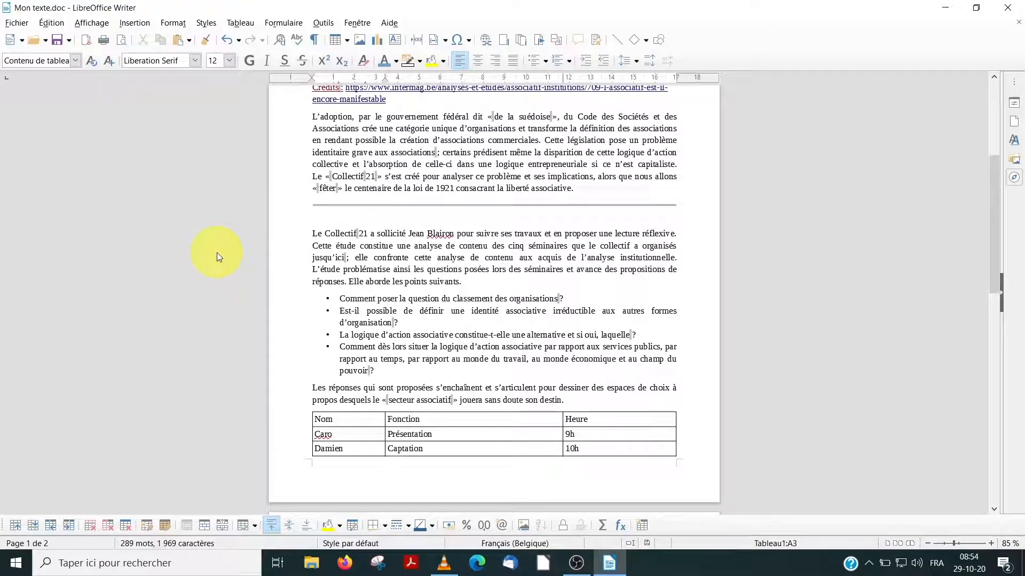
{"action": "left_click", "coordinate": [340, 205]}
{"action": "key", "text": "Delete"}
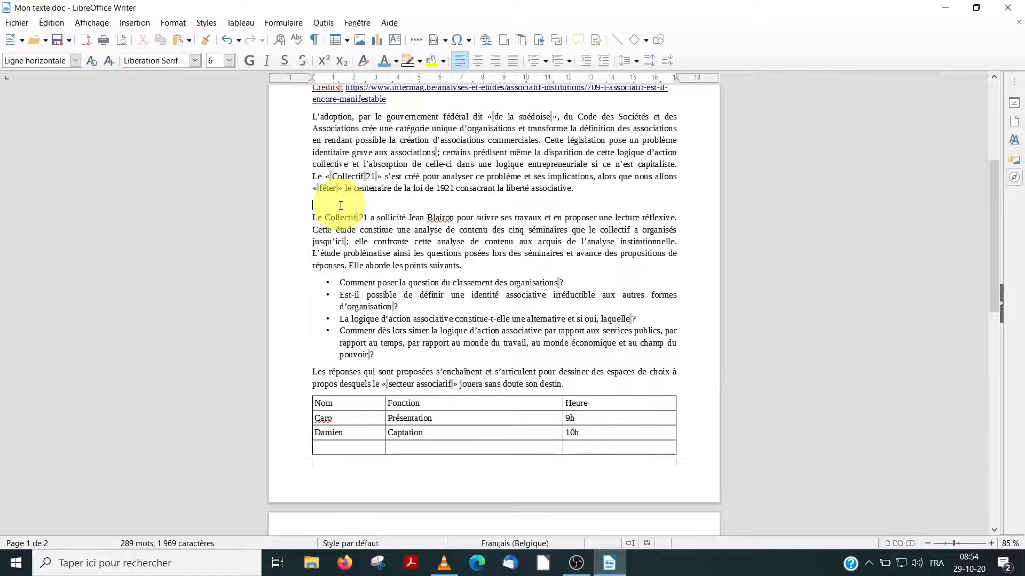
Insert an empty column after the Nom column and adjust the column widths, narrowing Fonction and widening Nom and Heure
{"action": "scroll", "coordinate": [216, 283], "scroll_direction": "down", "scroll_amount": 6}
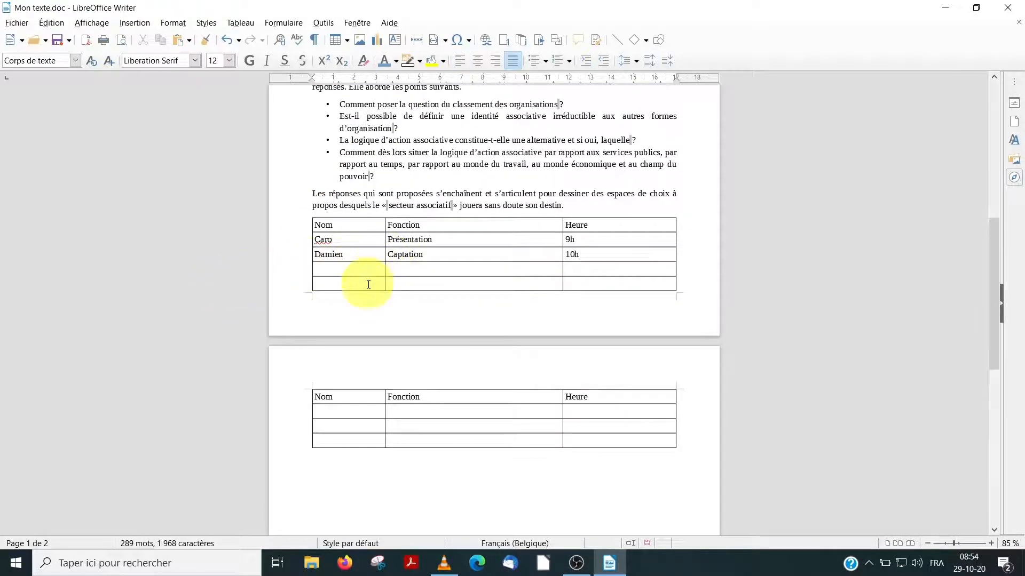
{"action": "left_click", "coordinate": [362, 254]}
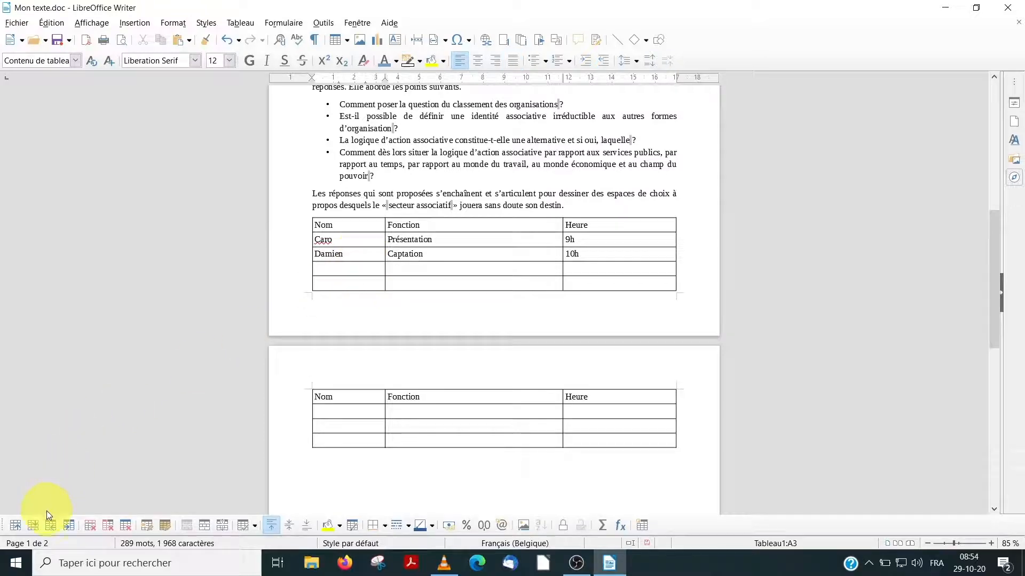
{"action": "left_click", "coordinate": [68, 526]}
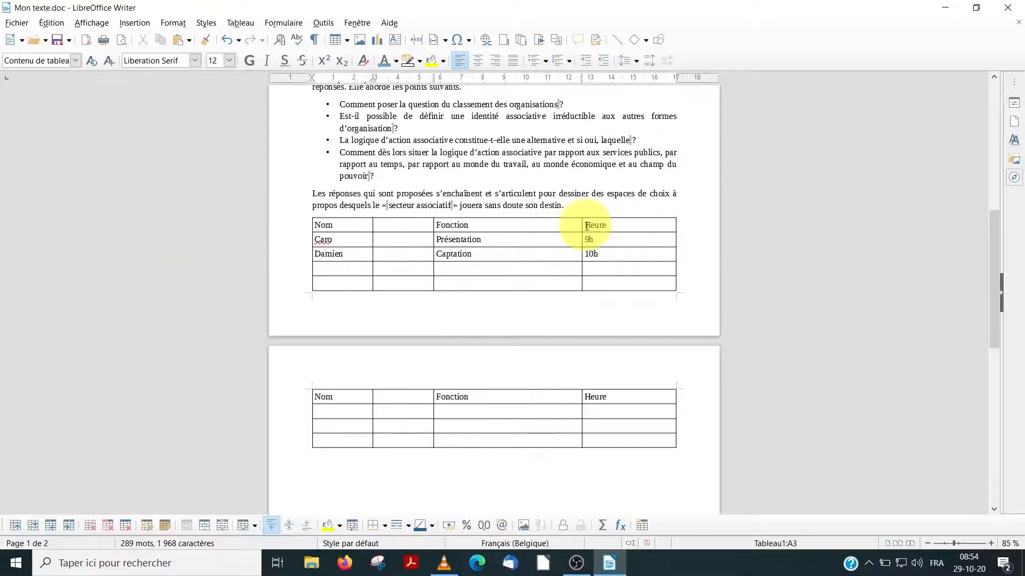
{"action": "left_click_drag", "start_coordinate": [582, 226], "coordinate": [577, 226]}
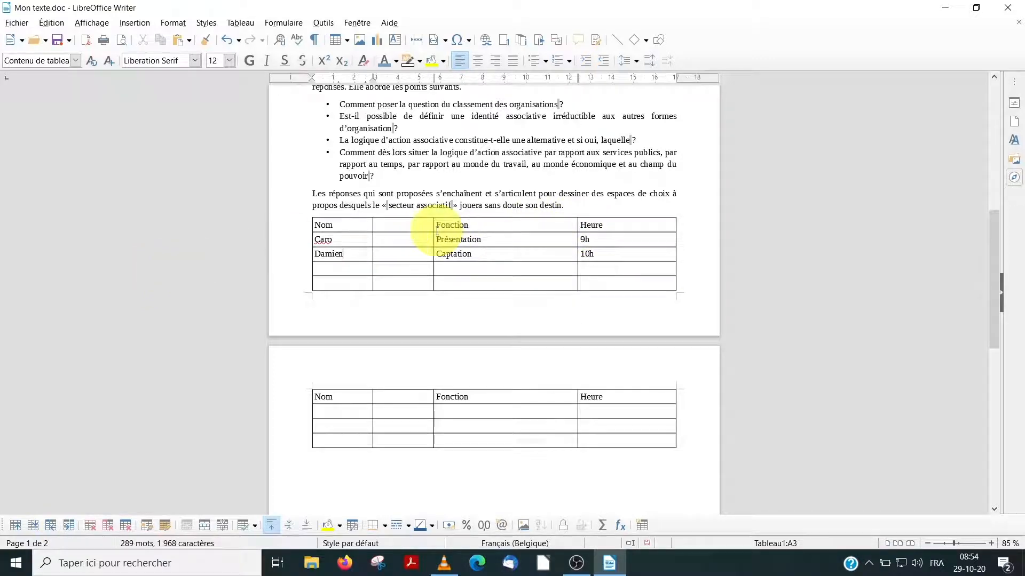
{"action": "left_click_drag", "start_coordinate": [435, 233], "coordinate": [453, 234]}
{"action": "left_click_drag", "start_coordinate": [373, 234], "coordinate": [381, 231]}
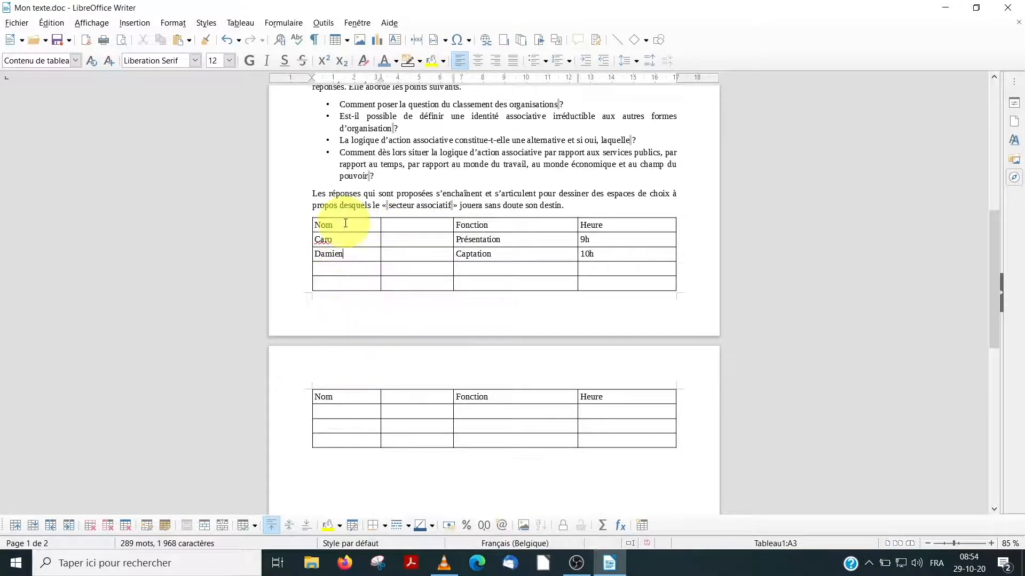
{"action": "left_click", "coordinate": [484, 224]}
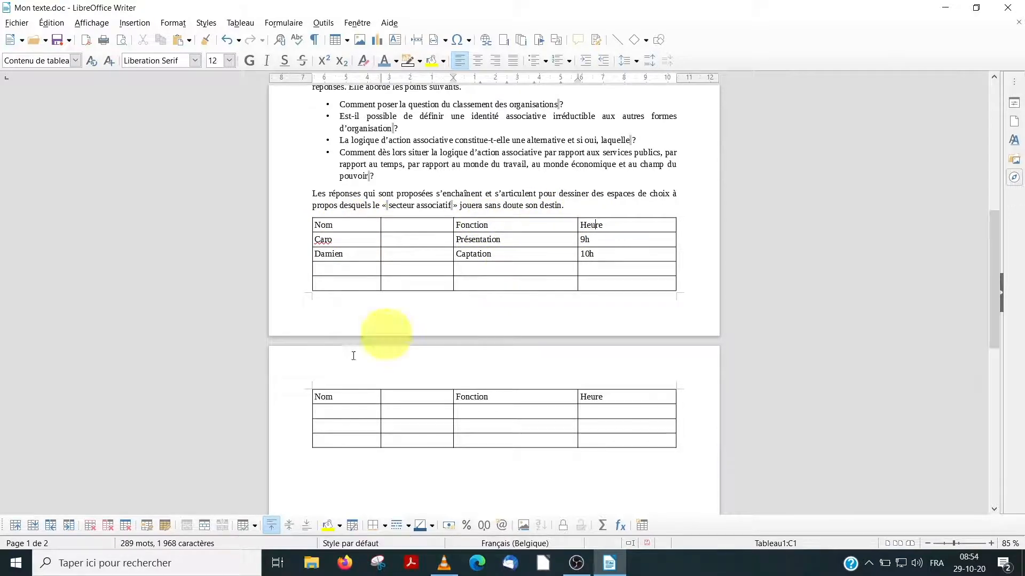
{"action": "left_click", "coordinate": [332, 397]}
{"action": "left_click", "coordinate": [624, 396]}
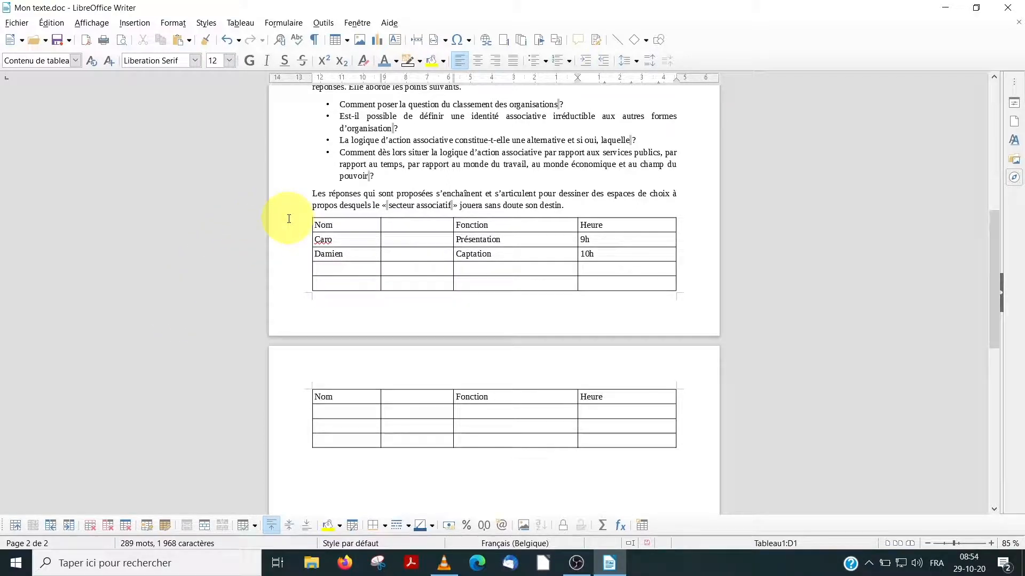
Format the table's heading row with font colour Bleu clair 2, bold, underlined and centred
{"action": "left_click", "coordinate": [328, 225]}
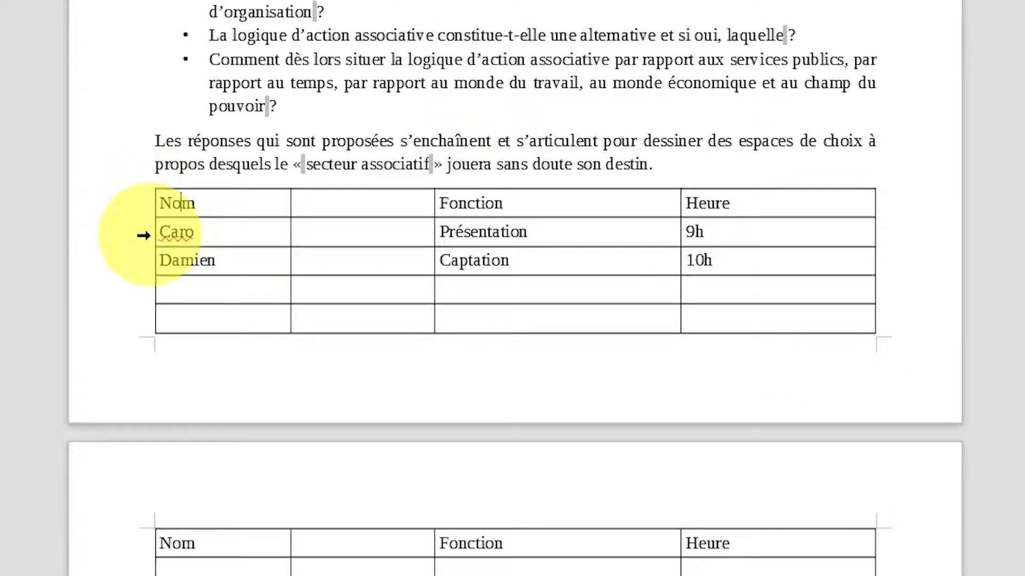
{"action": "left_click", "coordinate": [143, 208]}
{"action": "left_click", "coordinate": [160, 176]}
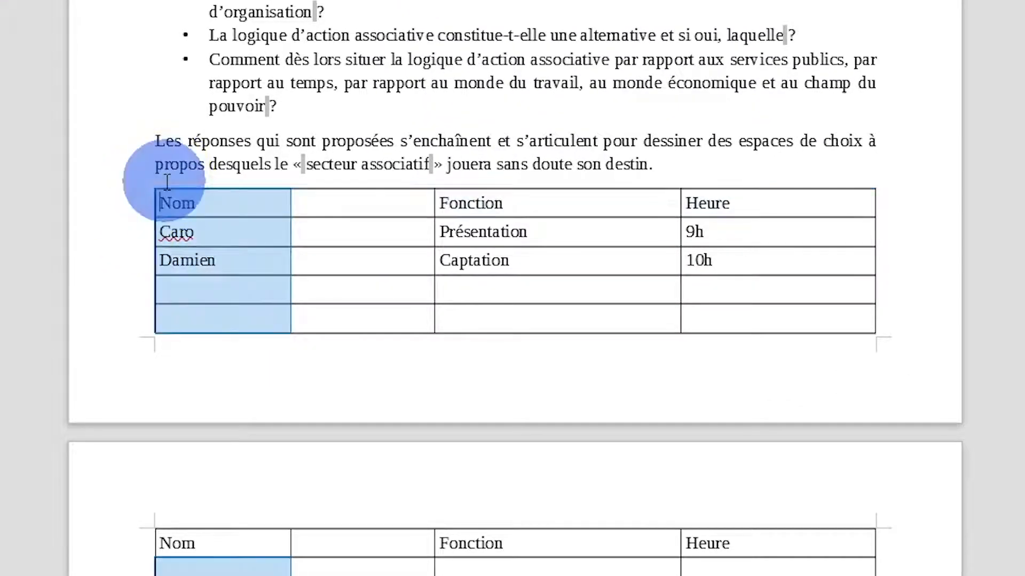
{"action": "left_click", "coordinate": [140, 201]}
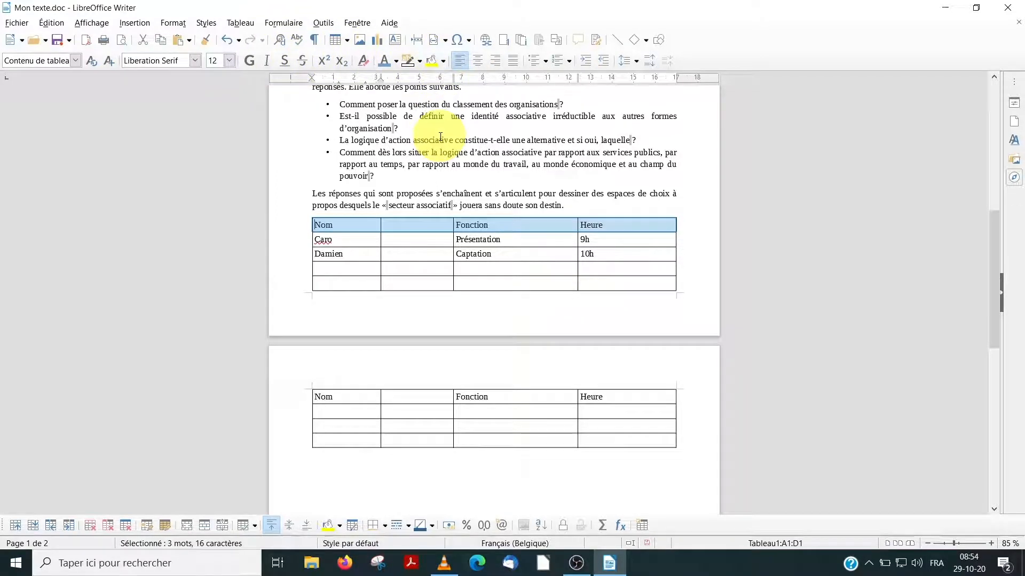
{"action": "left_click", "coordinate": [384, 60]}
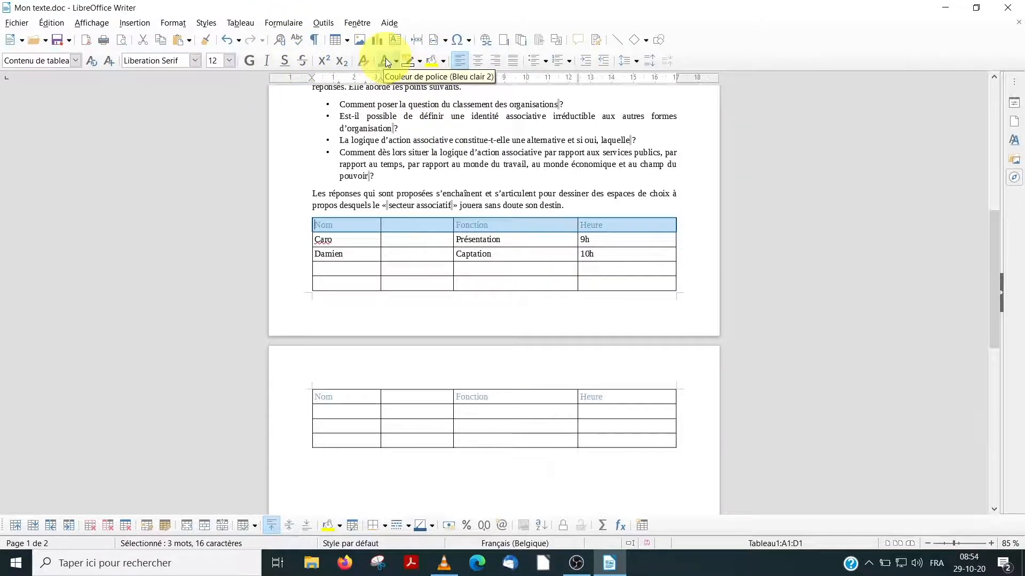
{"action": "left_click", "coordinate": [249, 60]}
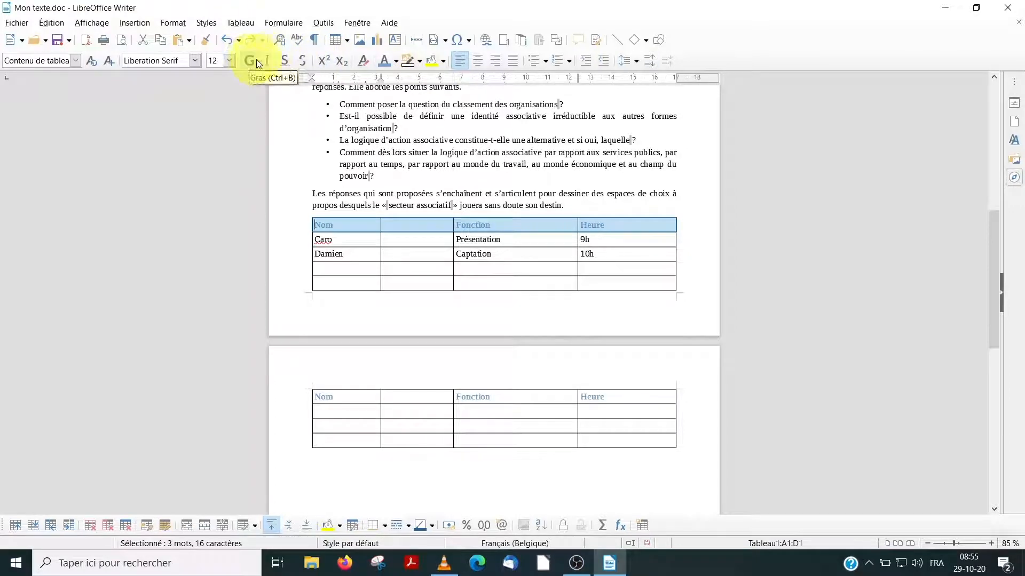
{"action": "left_click", "coordinate": [284, 61]}
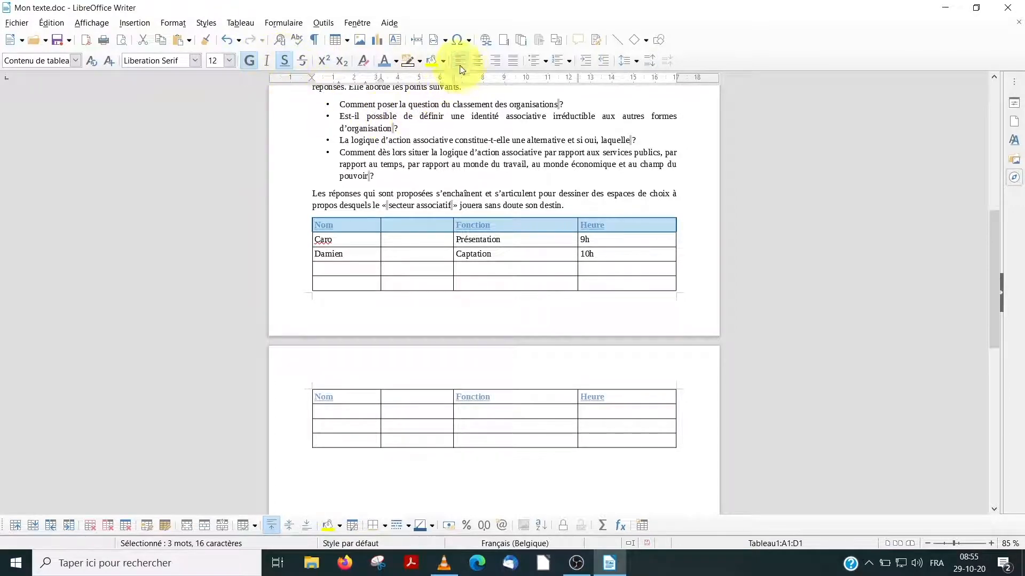
{"action": "left_click", "coordinate": [477, 60]}
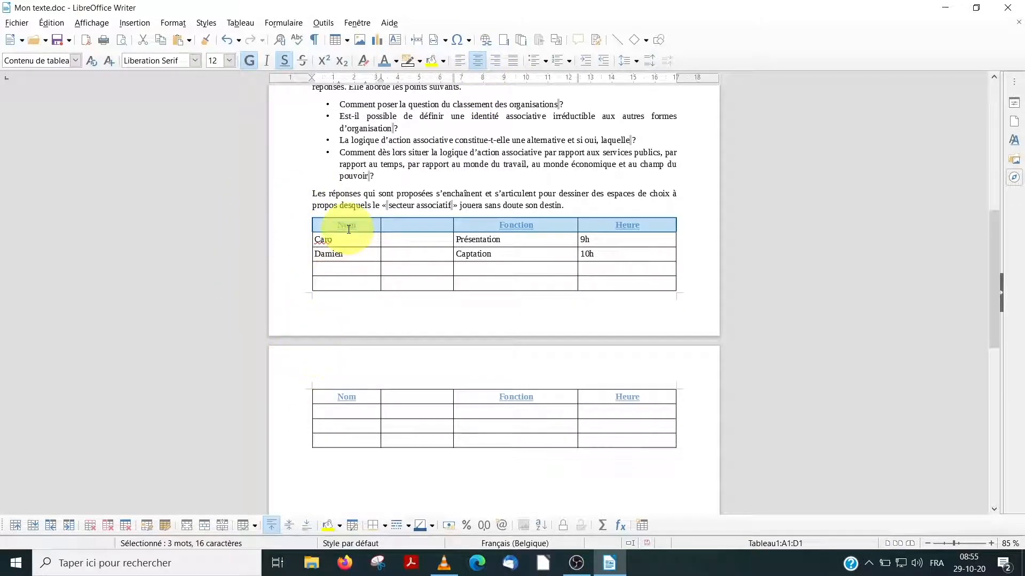
{"action": "left_click", "coordinate": [276, 253]}
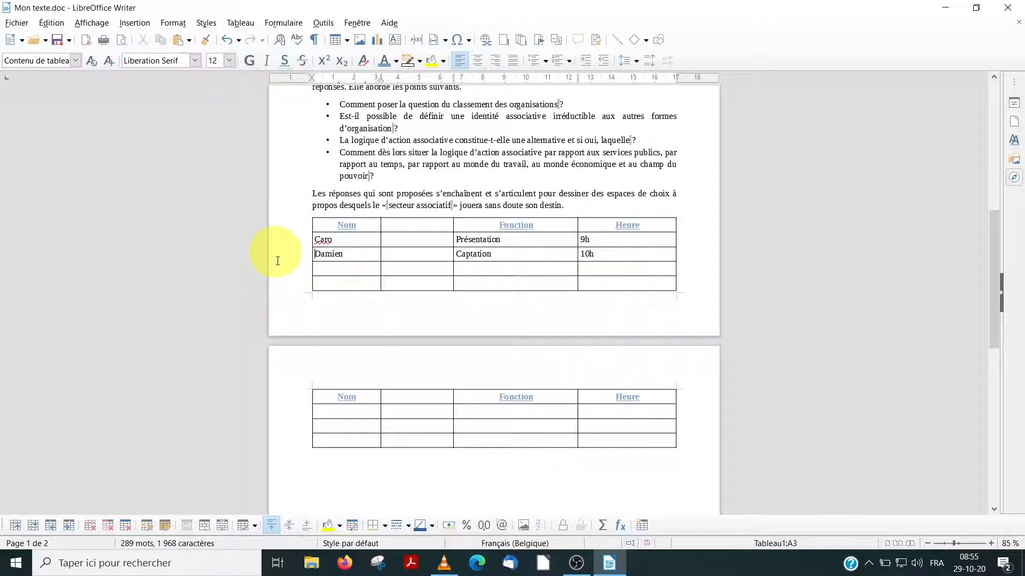
{"action": "key", "text": "ctrl"}
{"action": "key", "text": "ctrl"}
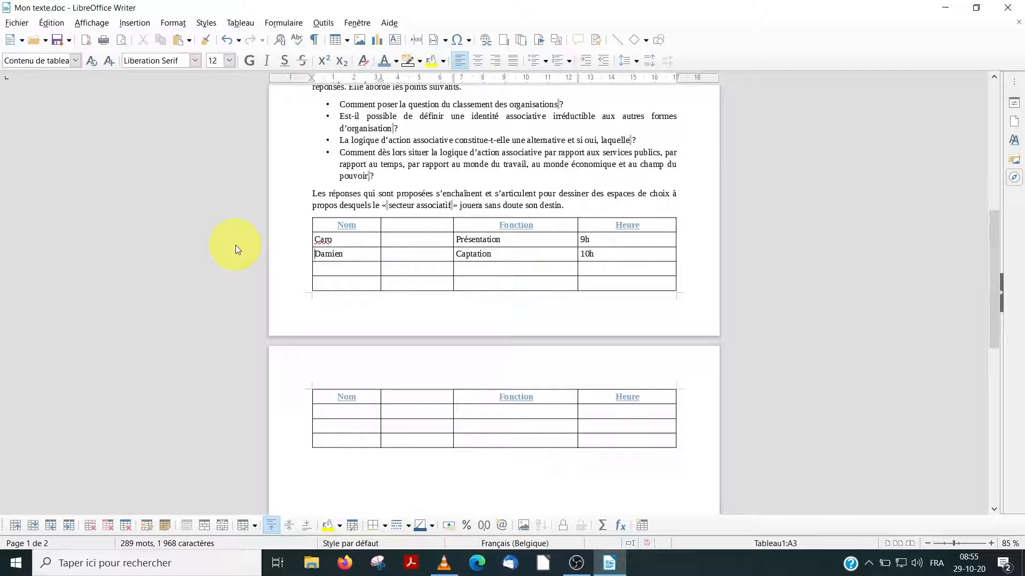
Give the table's heading row a pale yellow-green cell background
{"action": "left_click", "coordinate": [308, 224]}
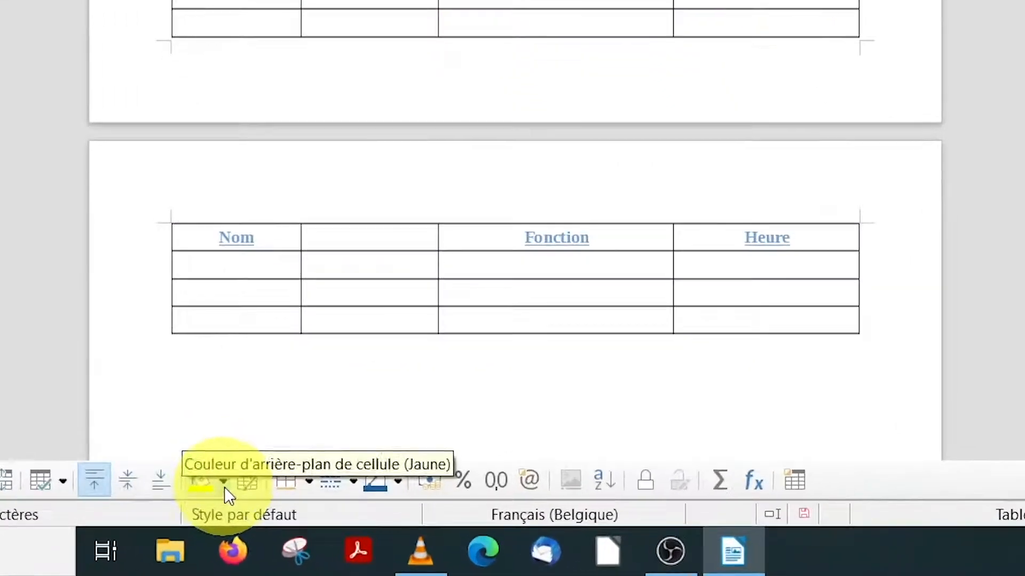
{"action": "left_click", "coordinate": [224, 487]}
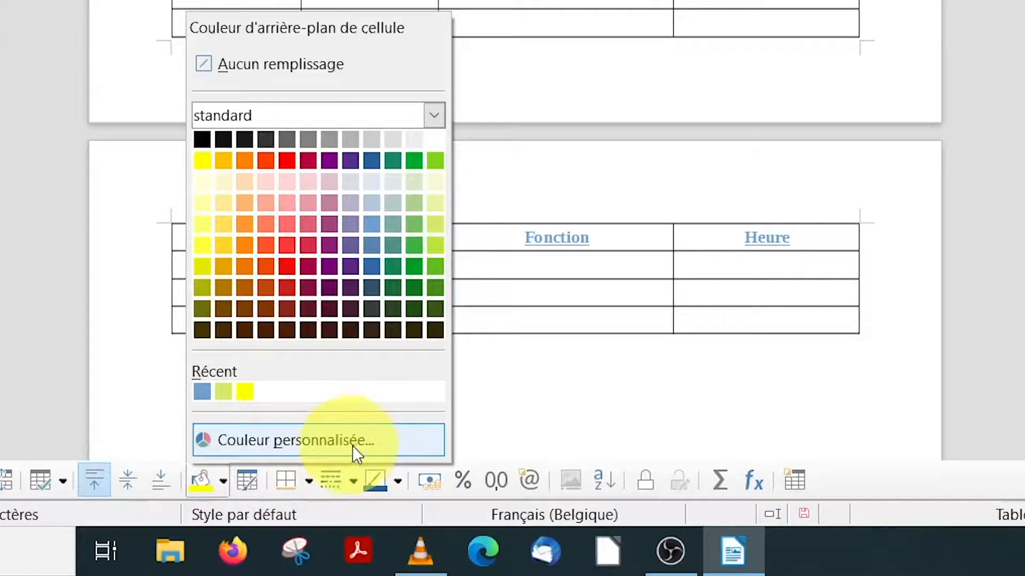
{"action": "left_click", "coordinate": [435, 182]}
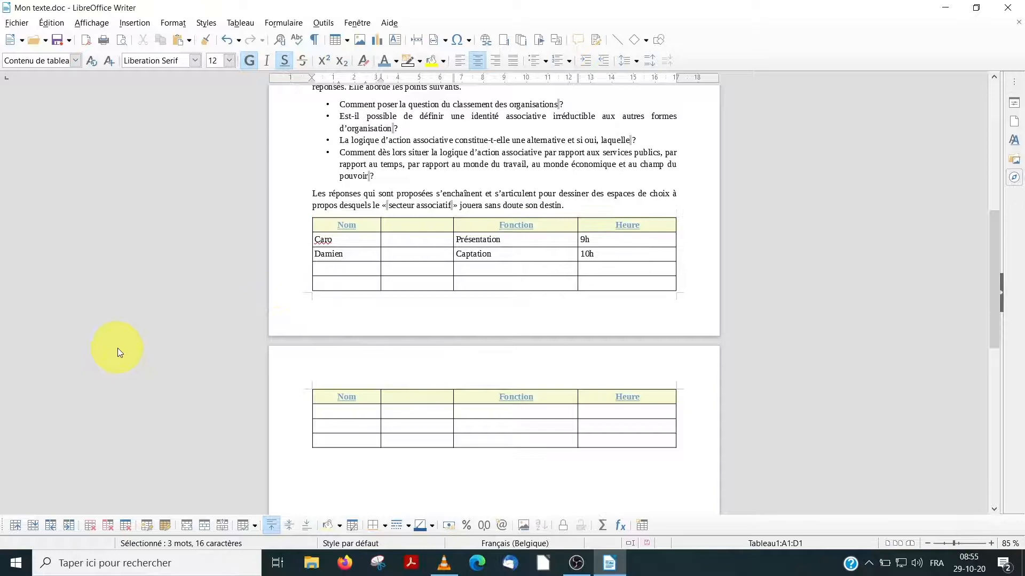
{"action": "left_click", "coordinate": [118, 348]}
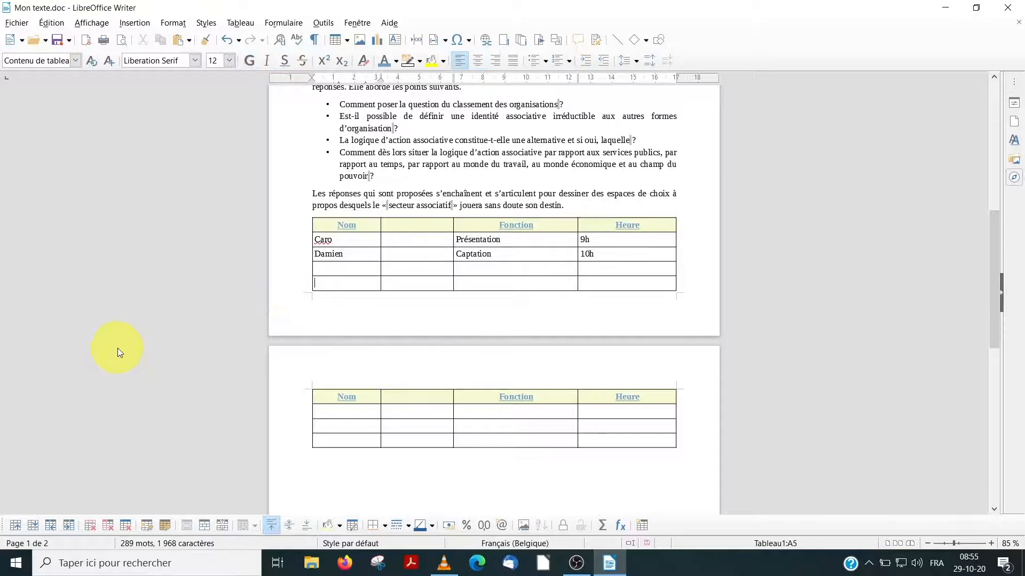
Enter the heading "Date" for the empty second column and fill in the day in the Présentation row
{"action": "left_click", "coordinate": [408, 223]}
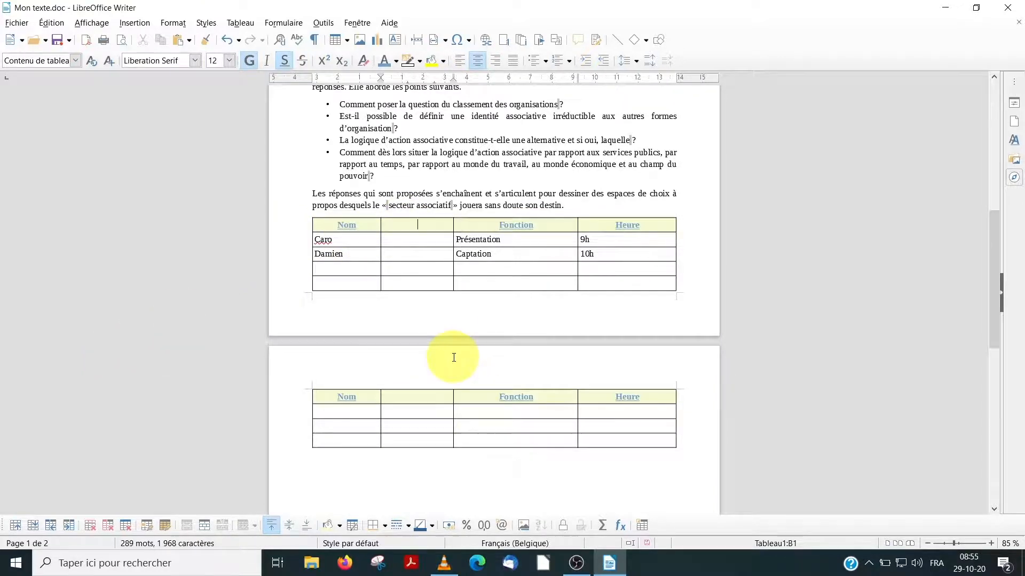
{"action": "type", "text": "Da"}
{"action": "key", "text": "BackSpace"}
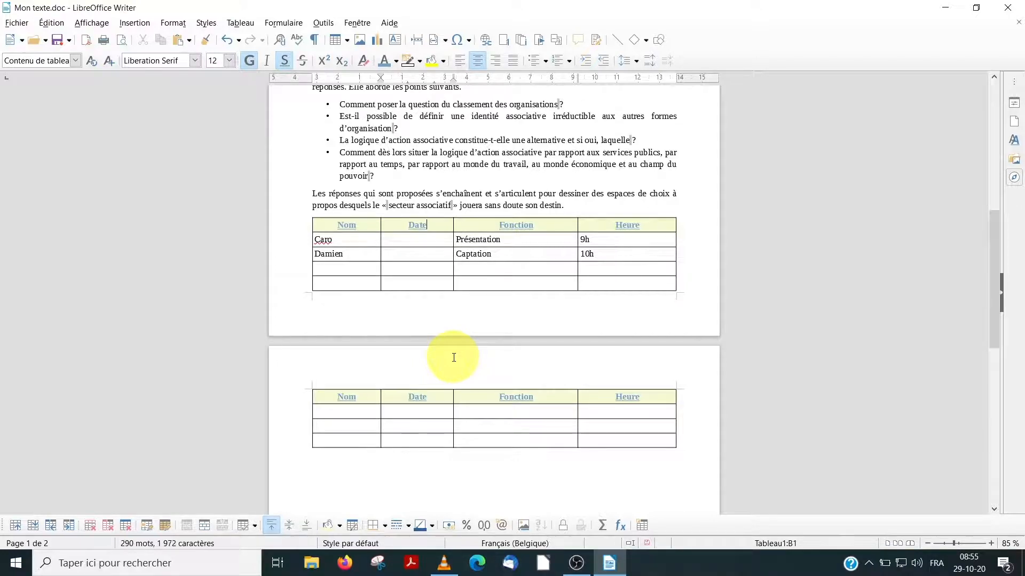
{"action": "left_click", "coordinate": [340, 221]}
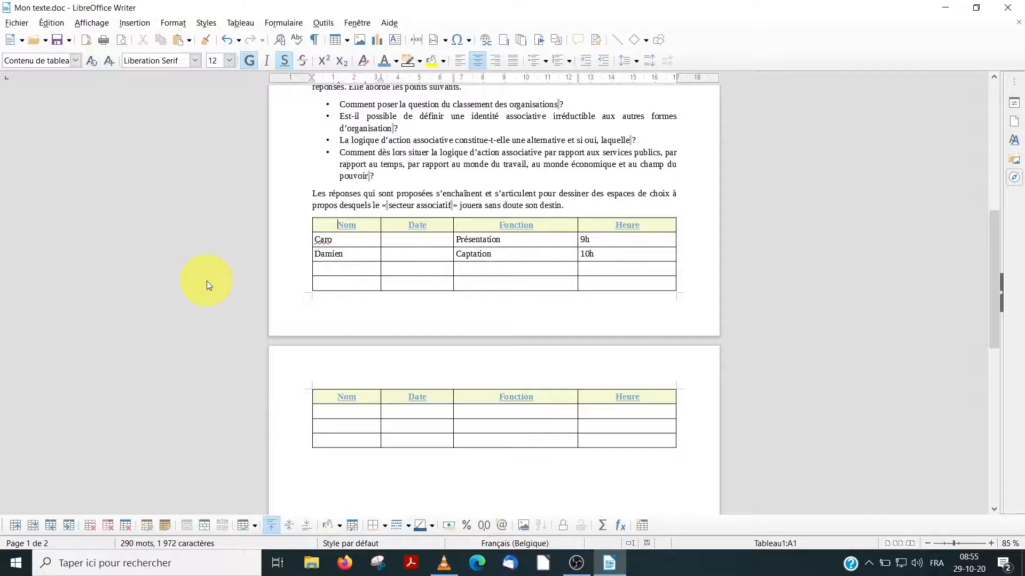
{"action": "left_click", "coordinate": [398, 241]}
{"action": "type", "text": "Jour1"}
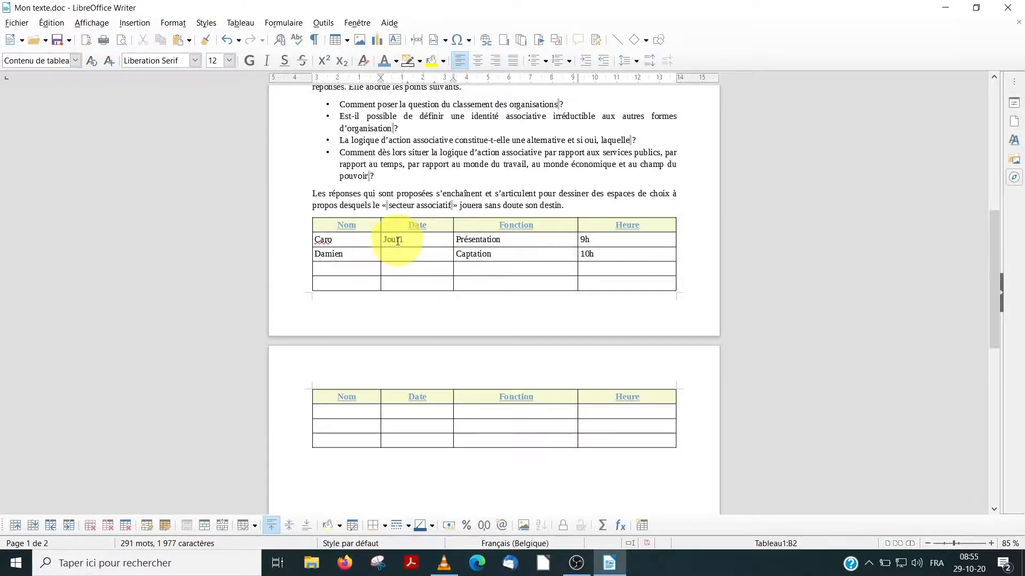
Replace the word "paragraphe" under Premier titre 2 with "Image"
{"action": "scroll", "coordinate": [400, 244], "scroll_direction": "up", "scroll_amount": 10}
{"action": "scroll", "coordinate": [403, 248], "scroll_direction": "up", "scroll_amount": 3}
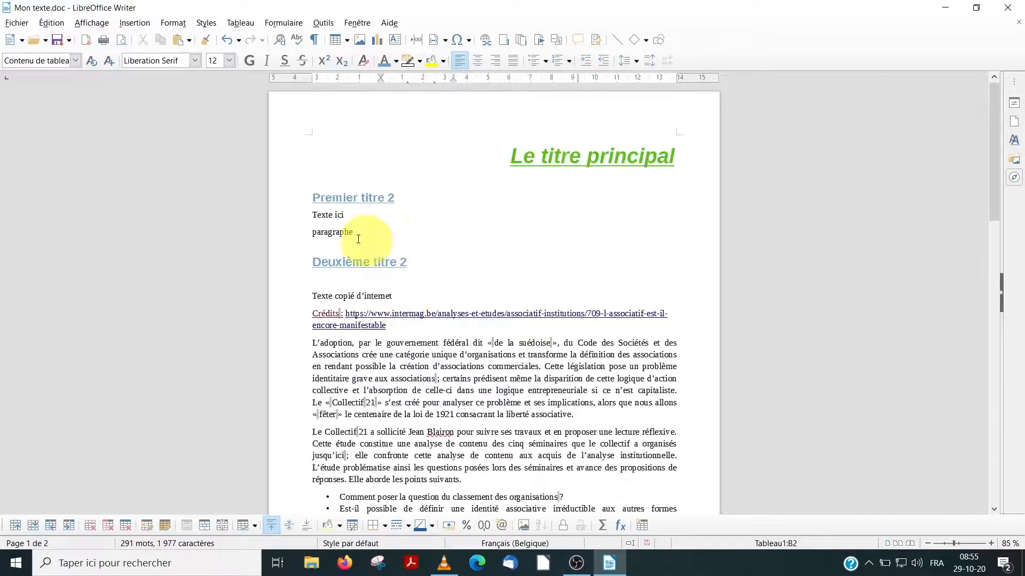
{"action": "double_click", "coordinate": [339, 229]}
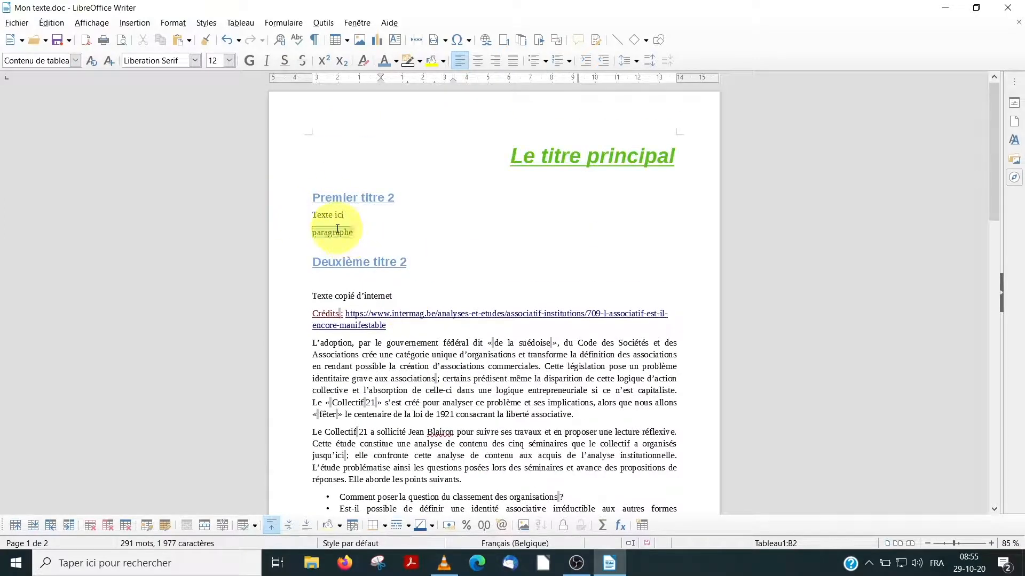
{"action": "left_click", "coordinate": [337, 228]}
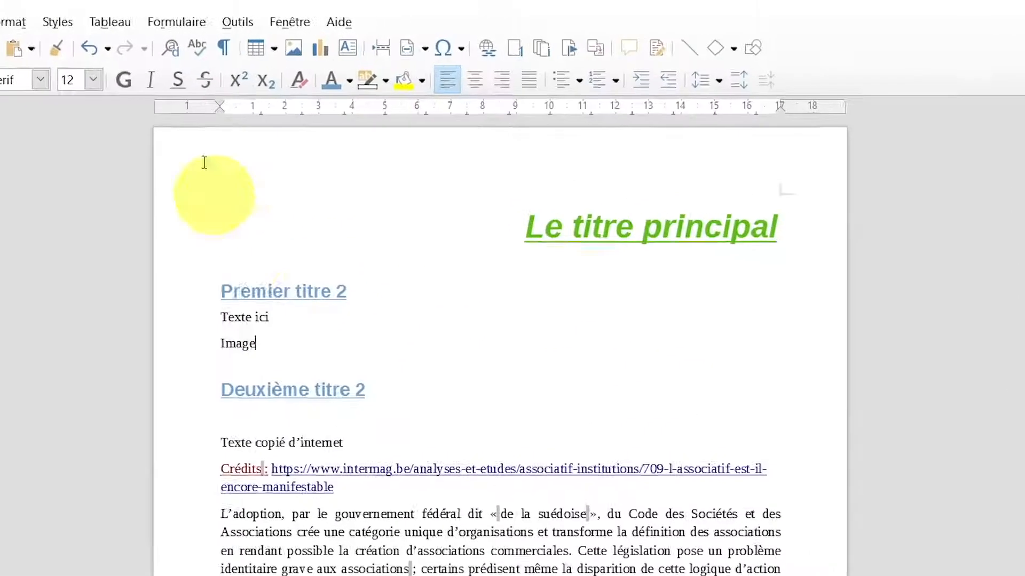
Open the dialog for inserting an image from a file at the "Image" line
{"action": "left_click", "coordinate": [254, 49]}
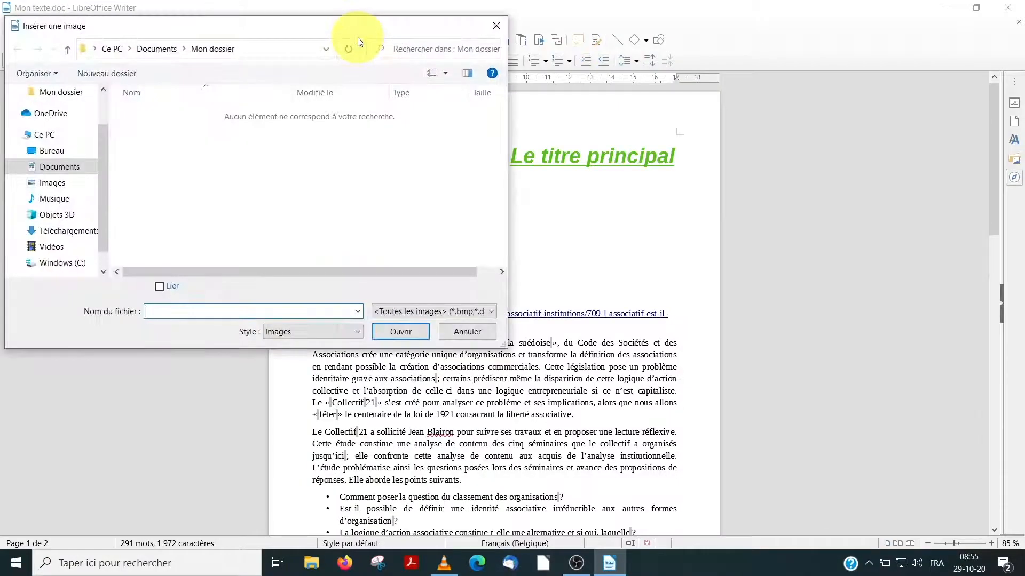
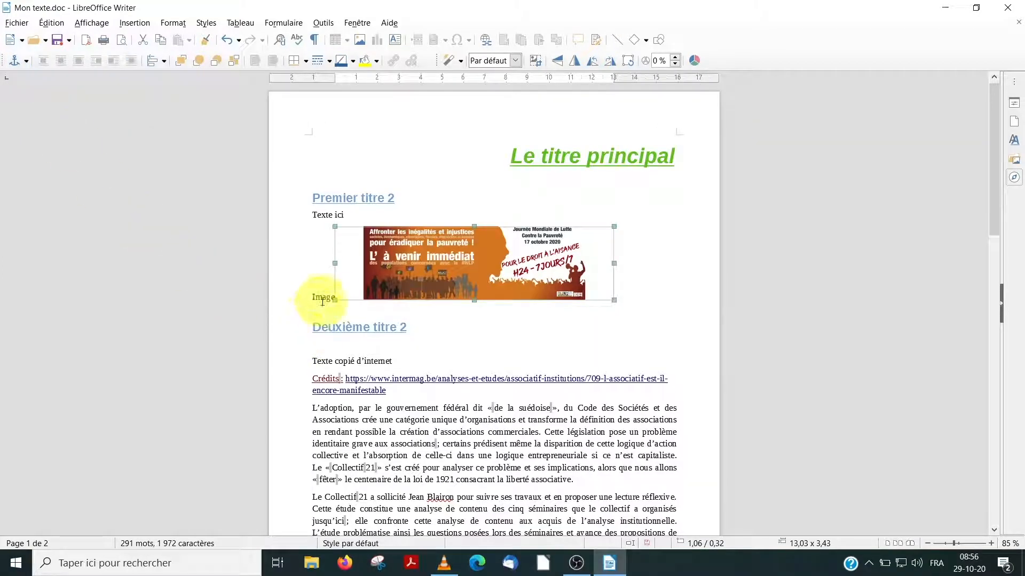
Move the inserted image onto its own line below the word "Image" under Premier titre 2
{"action": "left_click", "coordinate": [326, 297]}
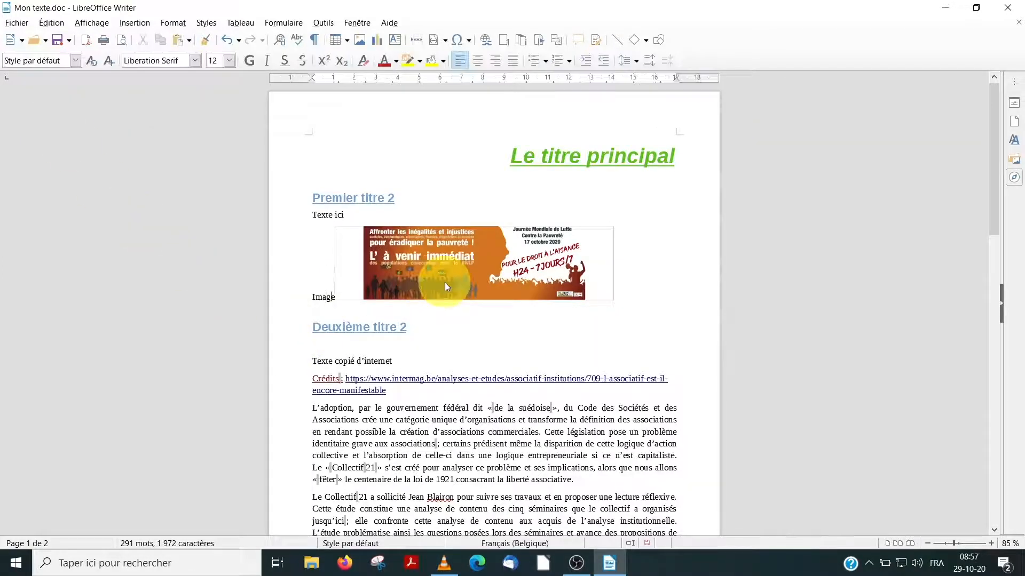
{"action": "key", "text": "Return"}
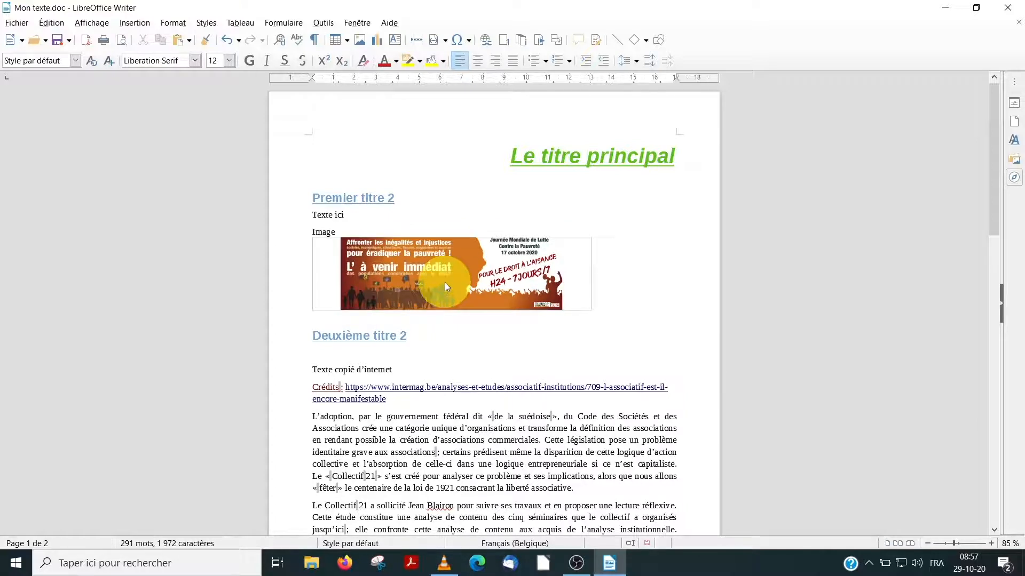
{"action": "key", "text": "Return"}
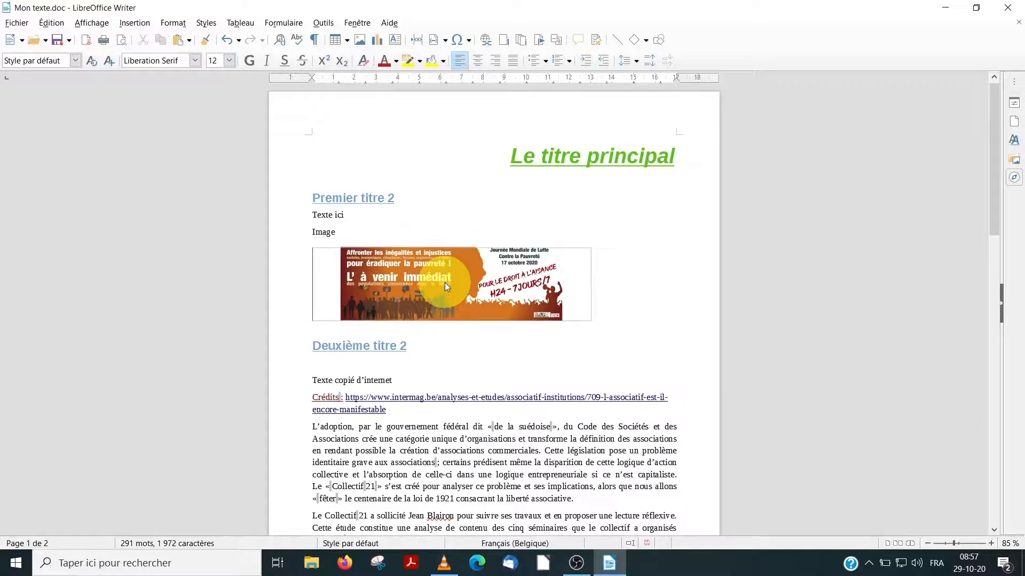
Try centred and right alignment on the image's line, return it to left alignment and make it a numbered list item
{"action": "left_click", "coordinate": [646, 286]}
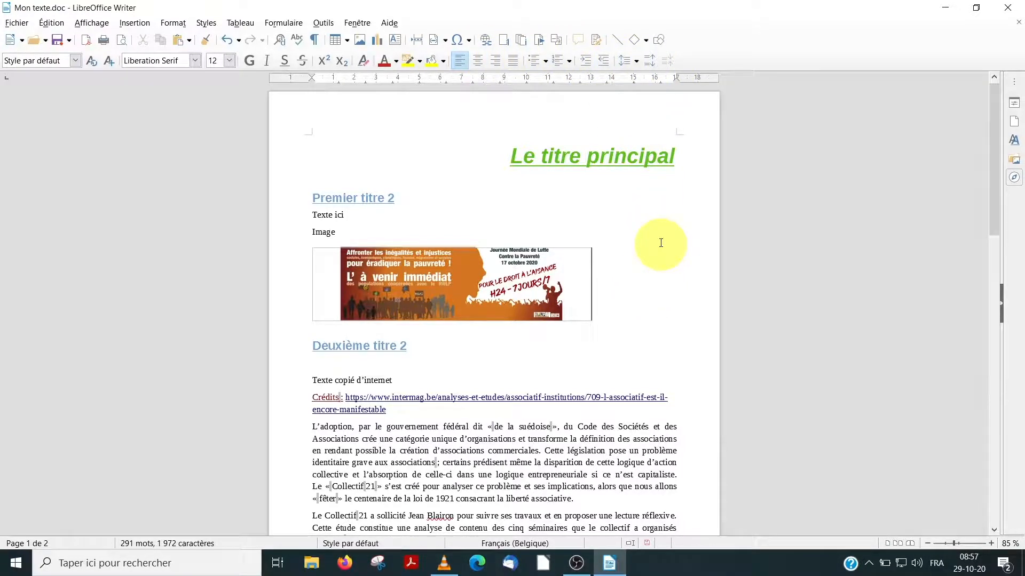
{"action": "left_click", "coordinate": [478, 60]}
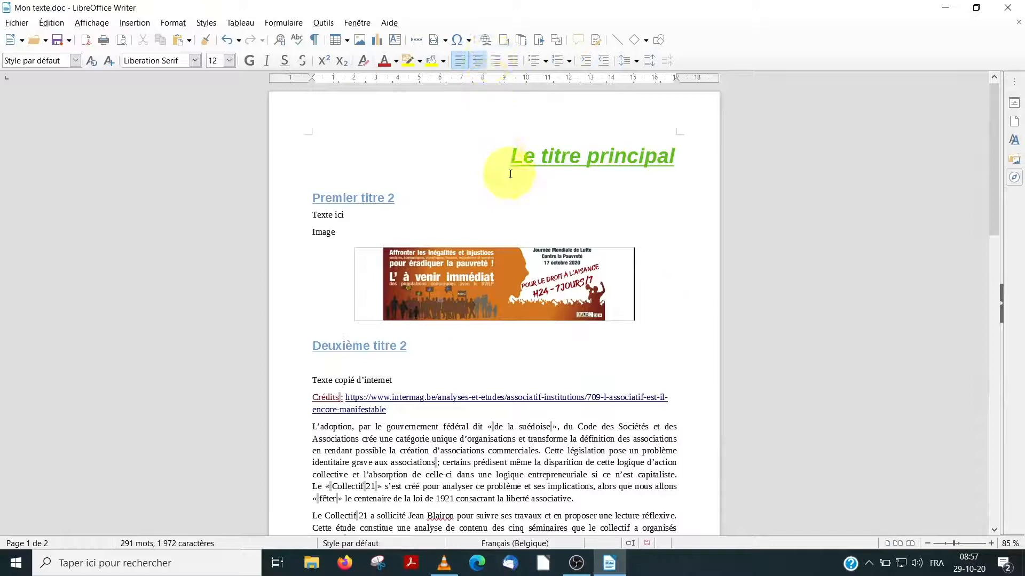
{"action": "left_click", "coordinate": [499, 63]}
{"action": "left_click", "coordinate": [460, 60]}
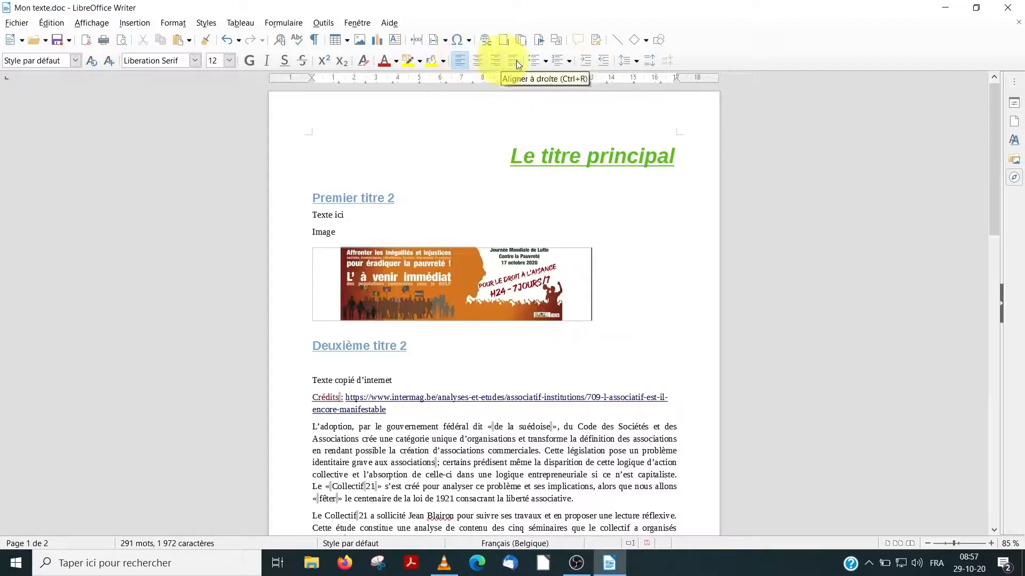
{"action": "left_click", "coordinate": [558, 60]}
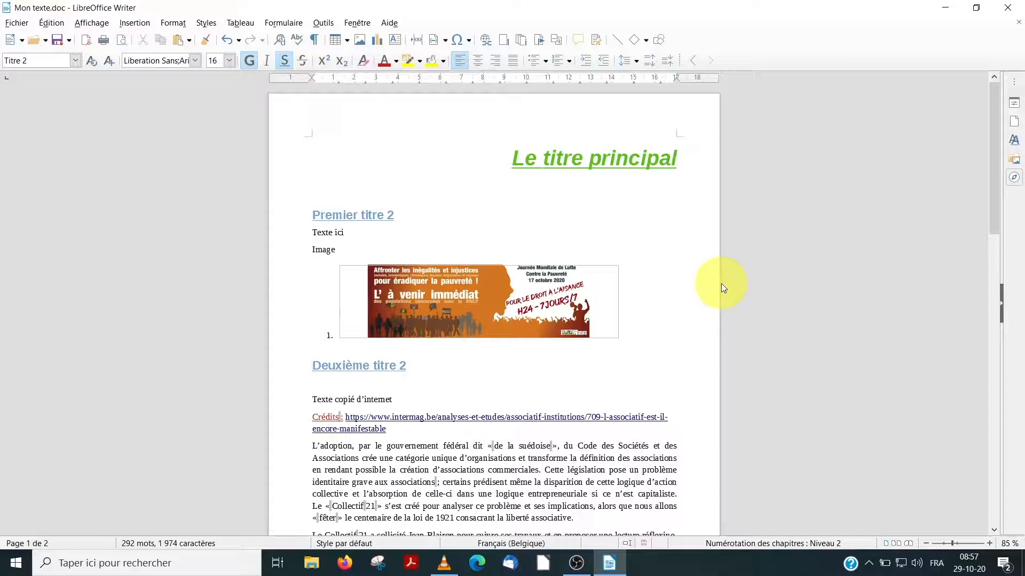
Push the heading "Deuxième titre 2" onto the second page by adding empty paragraphs above it
{"action": "left_click", "coordinate": [325, 358]}
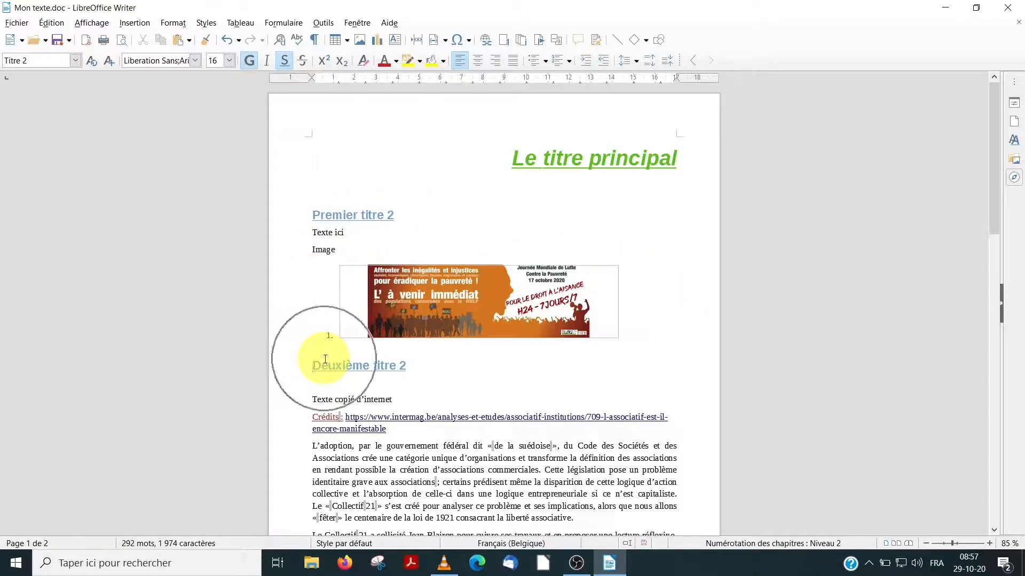
{"action": "left_click", "coordinate": [315, 353]}
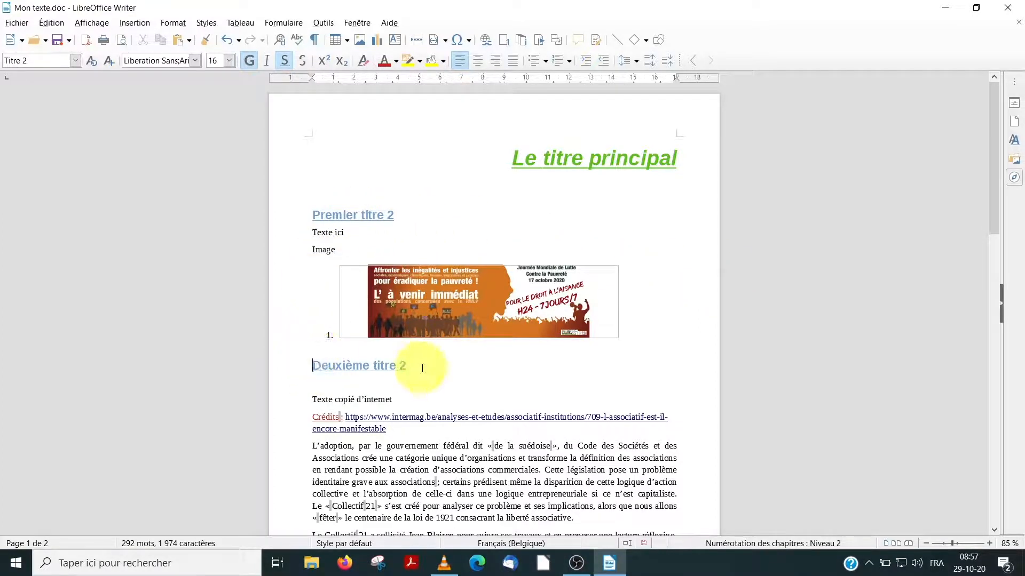
{"action": "key", "text": "Return"}
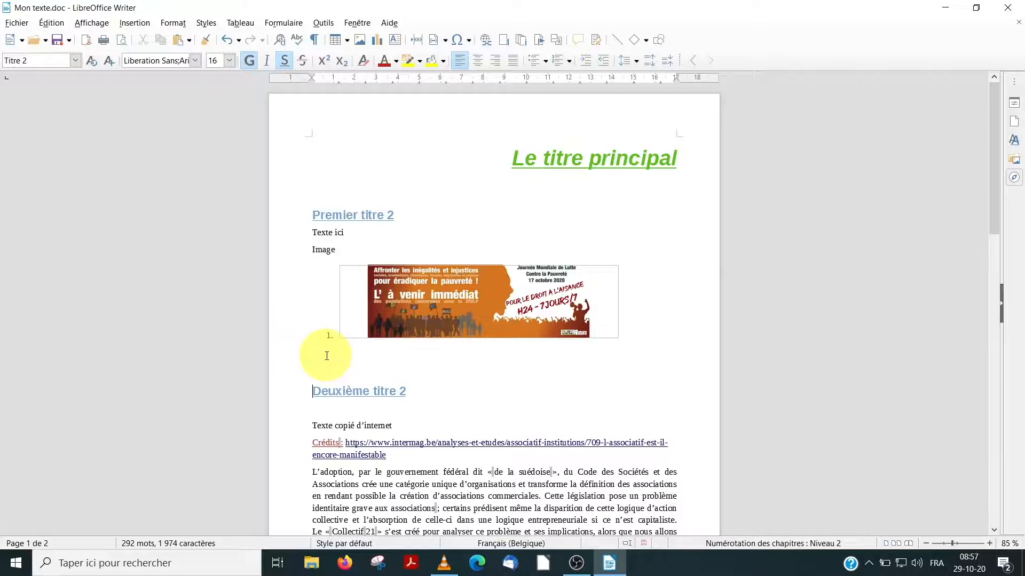
{"action": "key", "text": "Return"}
{"action": "key", "text": "Return"}
{"action": "key", "text": "Return"}
{"action": "key", "text": "Return"}
{"action": "key", "text": "Return"}
{"action": "key", "text": "Return"}
{"action": "key", "text": "Return"}
{"action": "key", "text": "Return"}
{"action": "key", "text": "Return"}
{"action": "key", "text": "Return"}
{"action": "key", "text": "Return"}
{"action": "key", "text": "Return"}
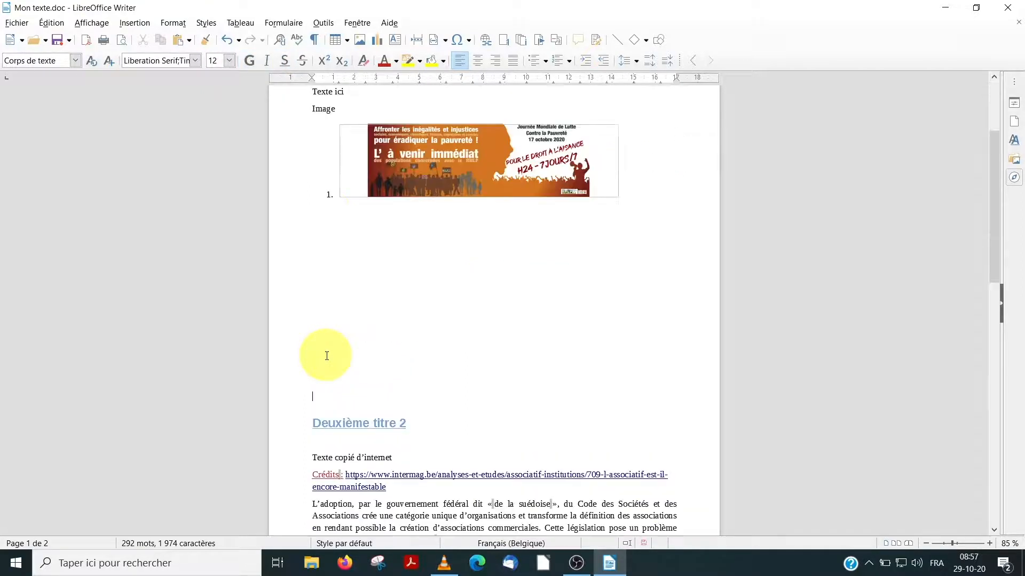
{"action": "key", "text": "Return"}
{"action": "key", "text": "Return"}
{"action": "key", "text": "Return"}
{"action": "key", "text": "Return"}
{"action": "key", "text": "Return"}
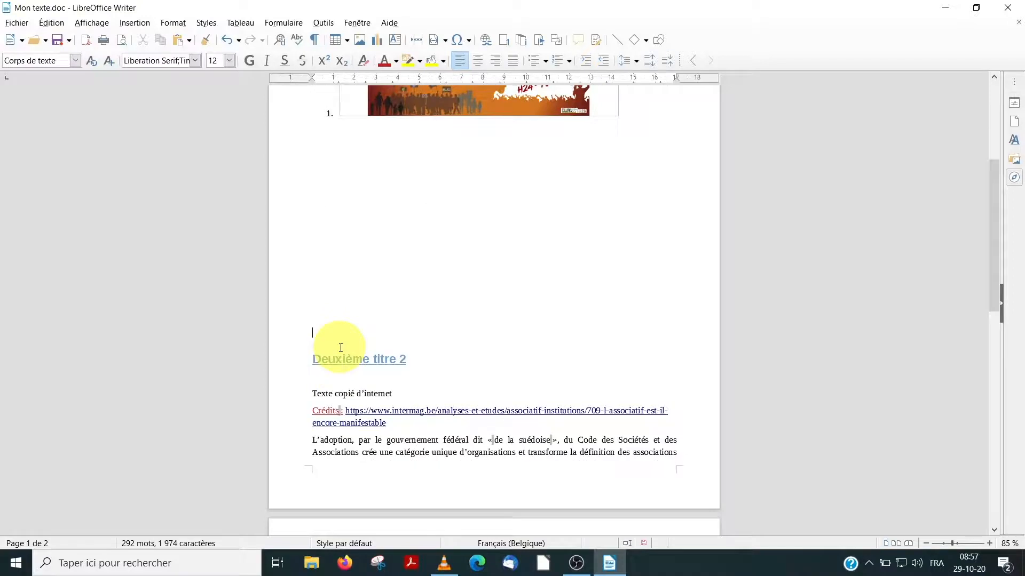
{"action": "key", "text": "Return"}
{"action": "key", "text": "Return"}
{"action": "key", "text": "Return"}
{"action": "scroll", "coordinate": [339, 344], "scroll_direction": "down", "scroll_amount": 3}
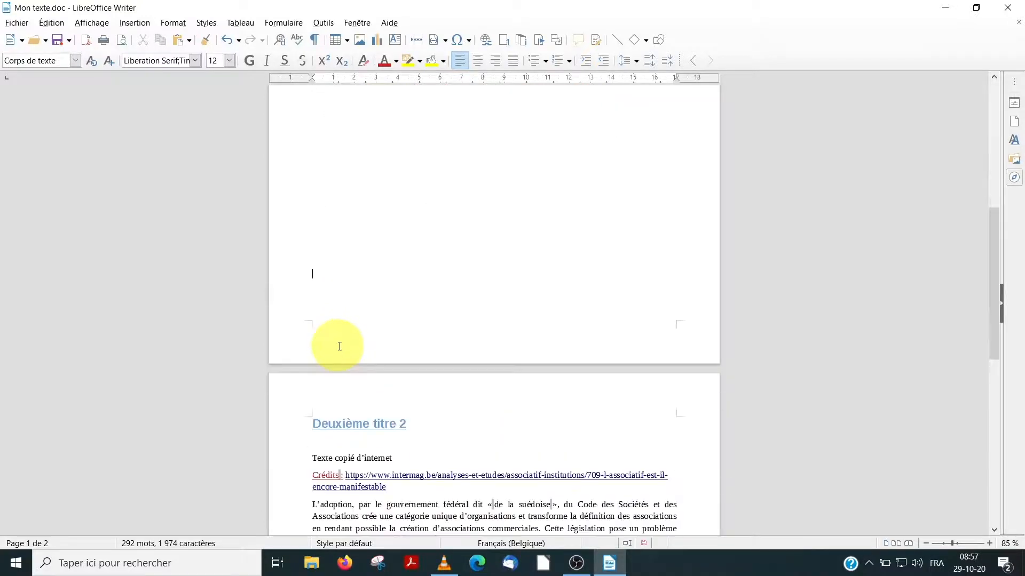
Delete several of the empty paragraphs above "Deuxième titre 2" and add an empty line after "Texte ici"
{"action": "scroll", "coordinate": [657, 293], "scroll_direction": "up", "scroll_amount": 4}
{"action": "left_click_drag", "start_coordinate": [418, 223], "coordinate": [439, 357]}
{"action": "key", "text": "Delete"}
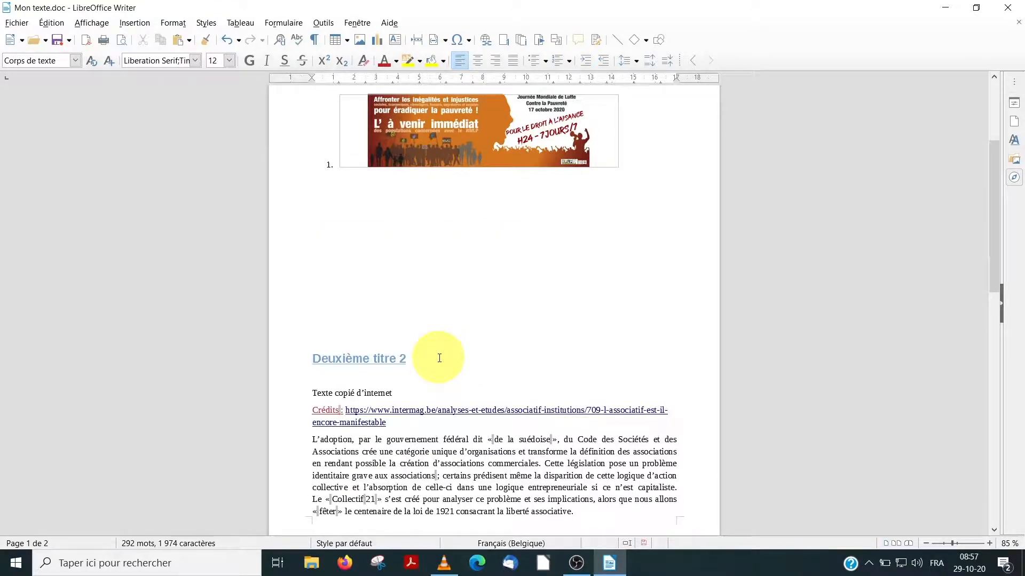
{"action": "scroll", "coordinate": [440, 342], "scroll_direction": "up", "scroll_amount": 3}
{"action": "left_click", "coordinate": [359, 152]}
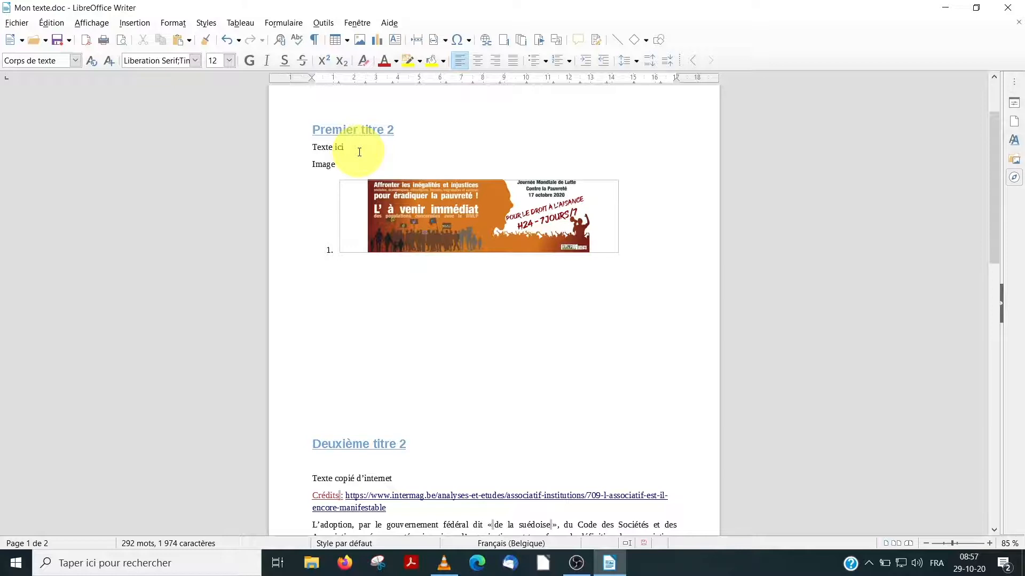
{"action": "key", "text": "Return"}
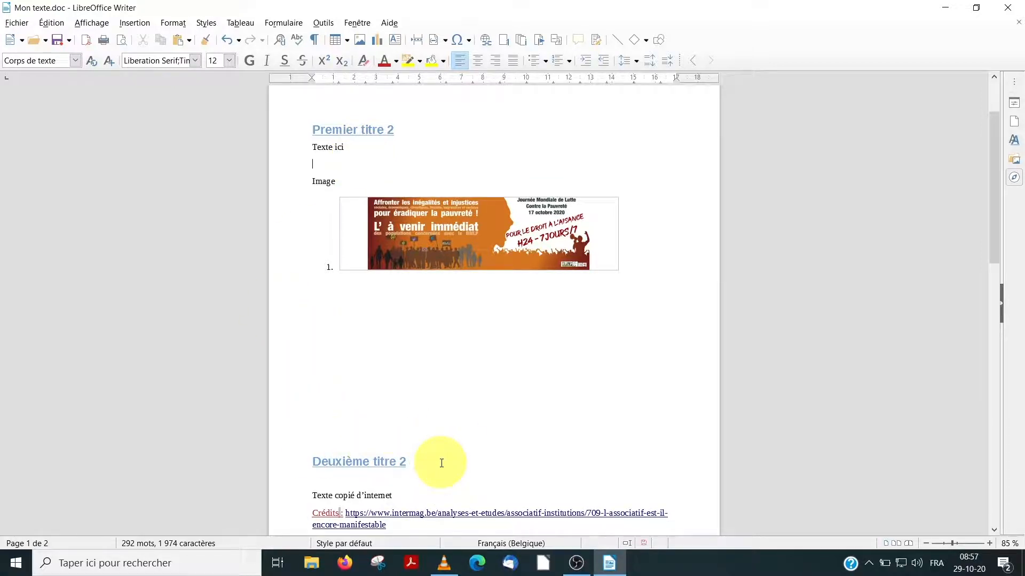
{"action": "scroll", "coordinate": [571, 411], "scroll_direction": "down", "scroll_amount": 3}
{"action": "scroll", "coordinate": [570, 428], "scroll_direction": "up", "scroll_amount": 3}
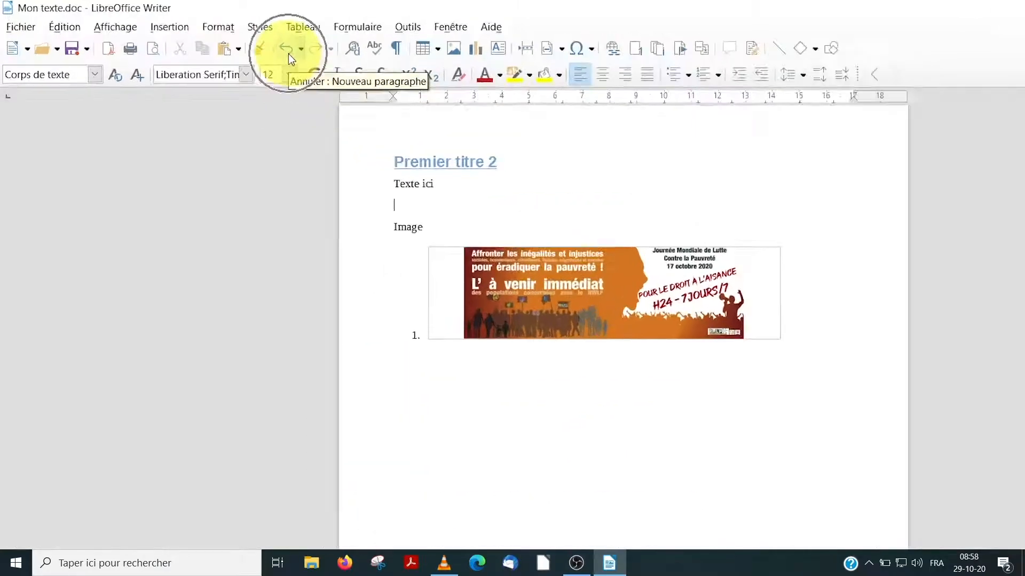
Undo the empty line after "Texte ici" and all the empty-paragraph changes above "Deuxième titre 2"
{"action": "left_click", "coordinate": [226, 40]}
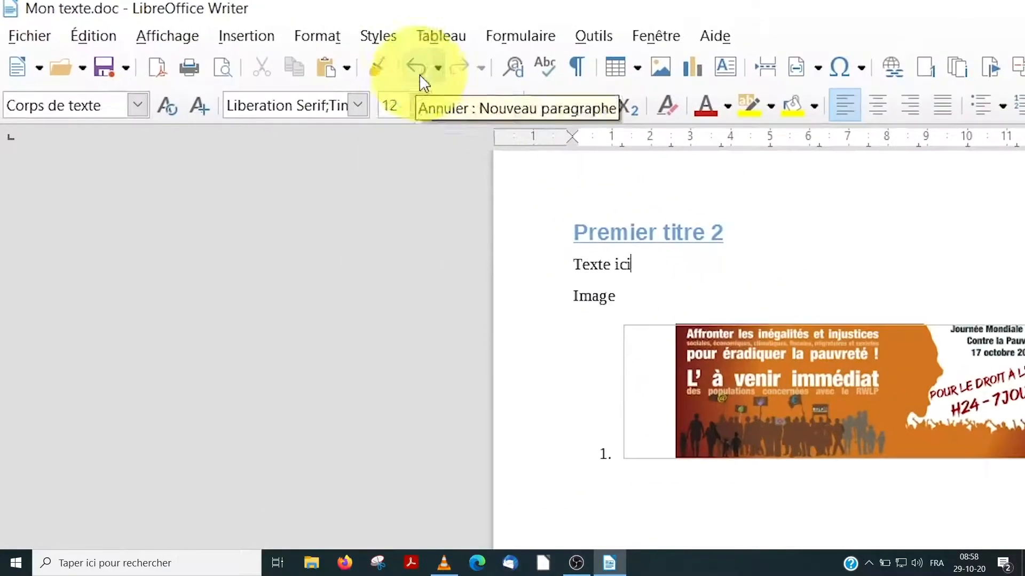
{"action": "left_click", "coordinate": [419, 73]}
{"action": "left_click", "coordinate": [419, 74]}
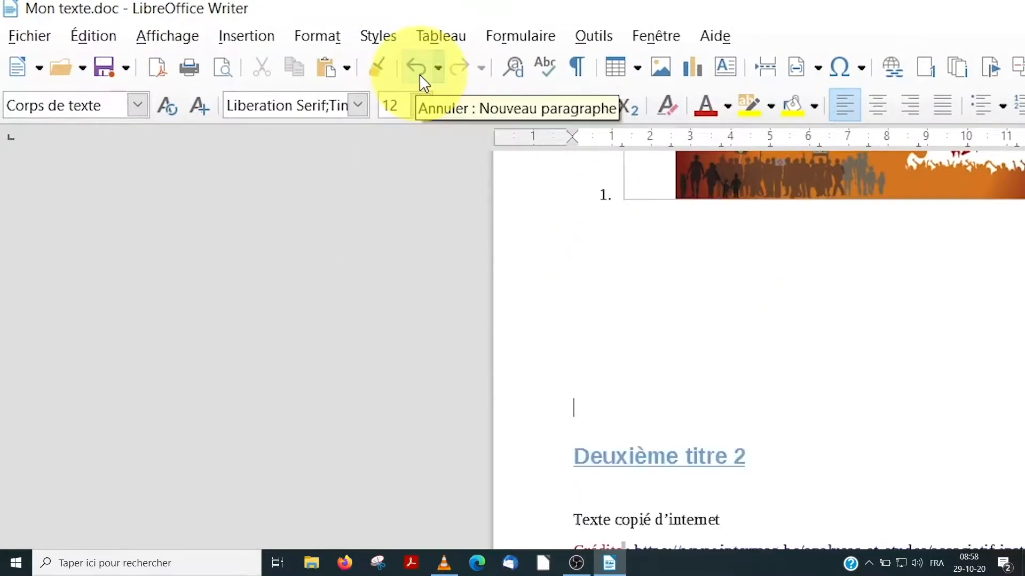
{"action": "left_click", "coordinate": [418, 73]}
{"action": "left_click", "coordinate": [418, 73]}
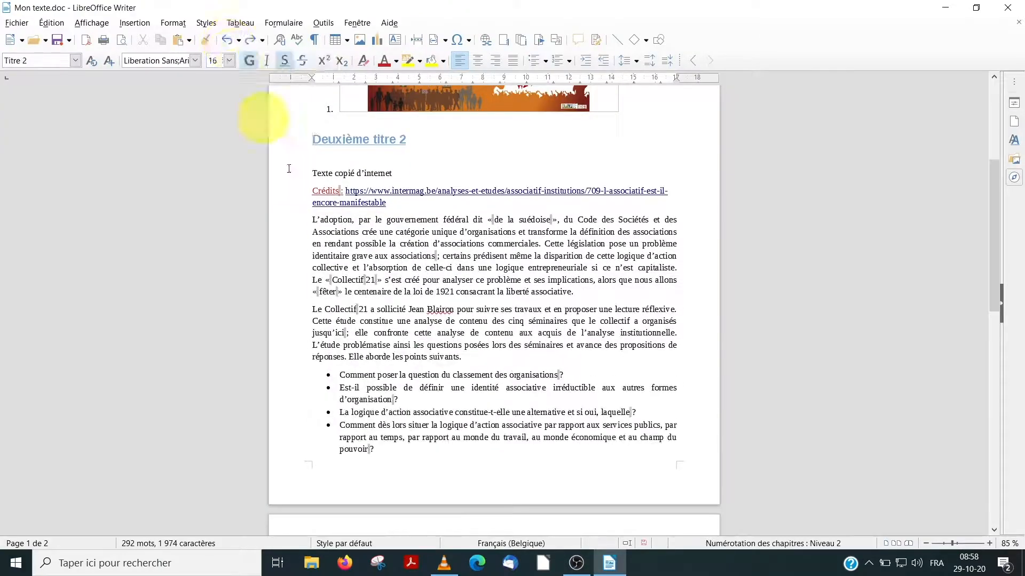
Move the whole passage from "Texte copié d'internet" through its last paragraph to below the schedule table
{"action": "scroll", "coordinate": [898, 395], "scroll_direction": "up", "scroll_amount": 3}
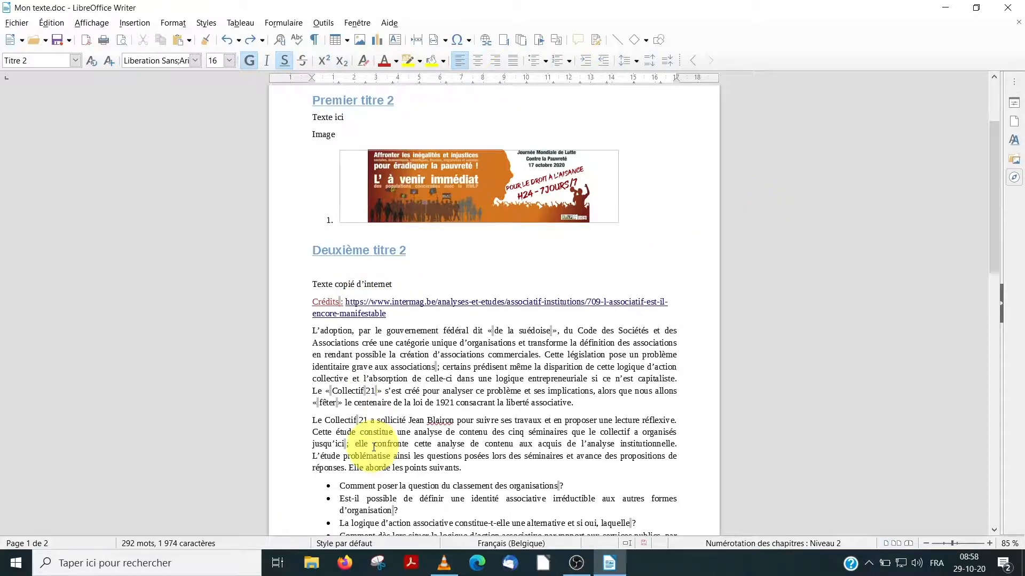
{"action": "left_click_drag", "start_coordinate": [313, 284], "coordinate": [578, 338]}
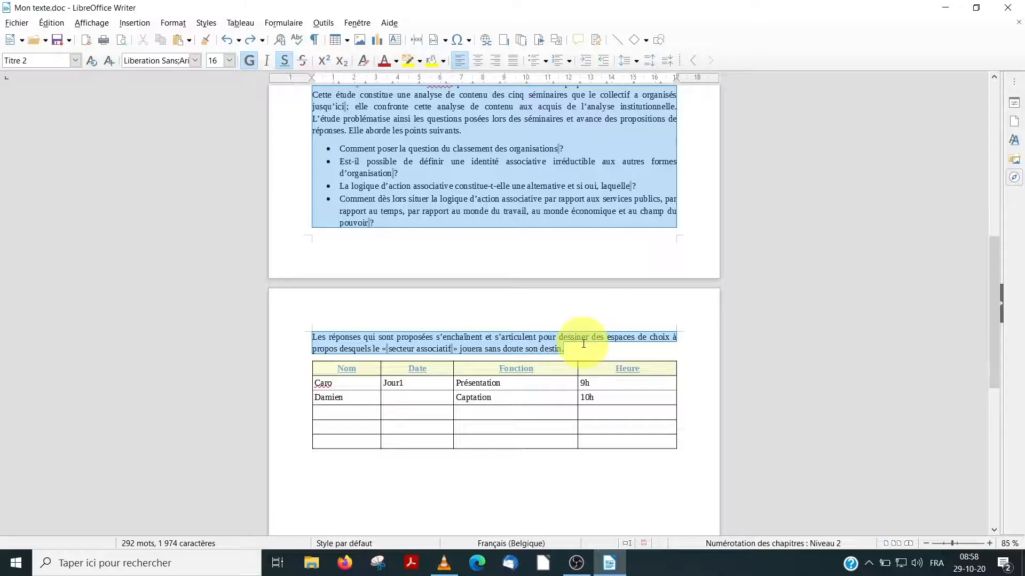
{"action": "key", "text": "Delete"}
{"action": "left_click", "coordinate": [419, 376]}
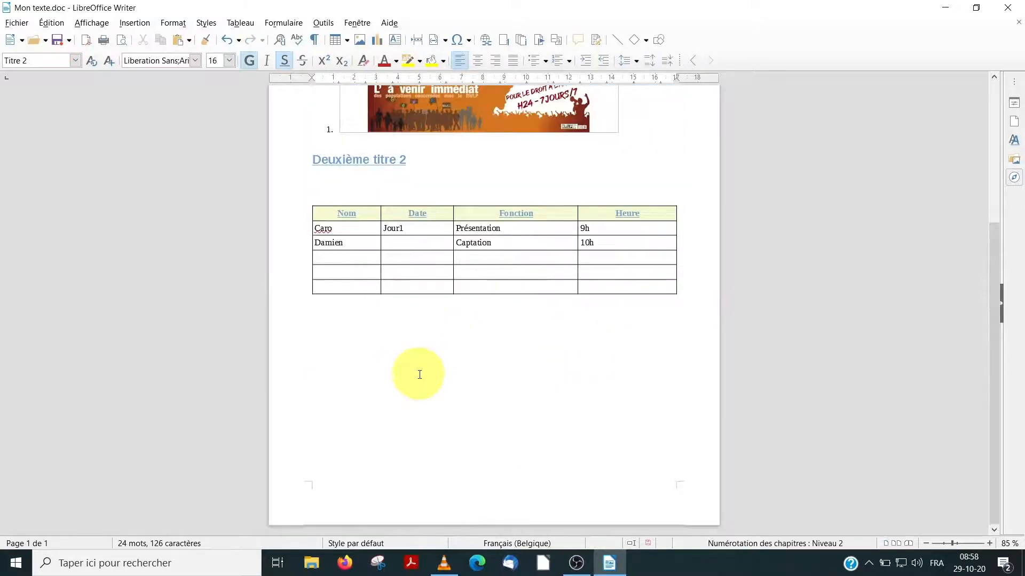
{"action": "key", "text": "ctrl+v"}
Add the lines "Fin du tableau" and "Exemple de citation" above the moved text, with a page break between them
{"action": "scroll", "coordinate": [397, 348], "scroll_direction": "up", "scroll_amount": 1}
{"action": "scroll", "coordinate": [398, 349], "scroll_direction": "up", "scroll_amount": 5}
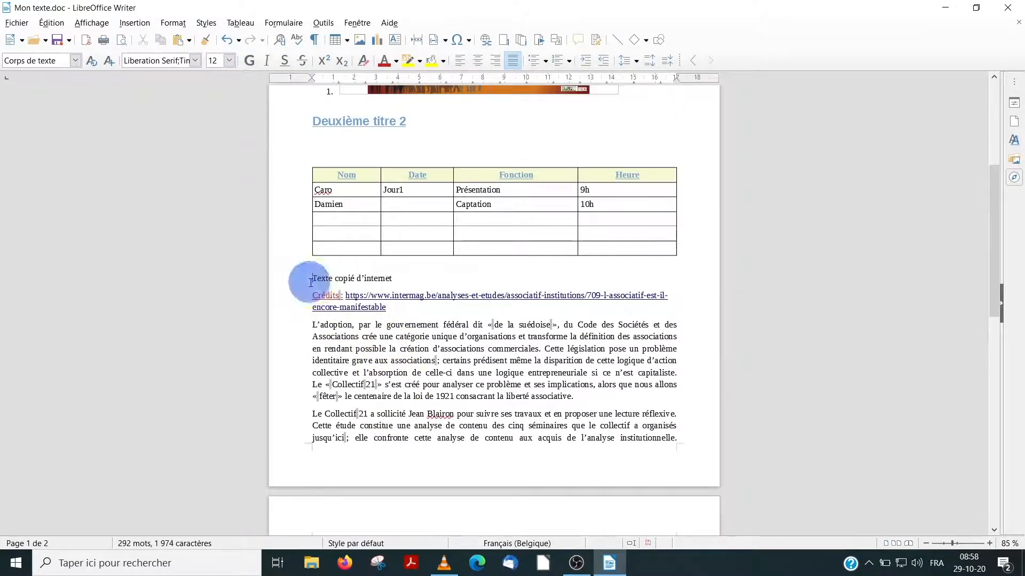
{"action": "left_click", "coordinate": [312, 282]}
{"action": "type", "text": "Exemple de ci"}
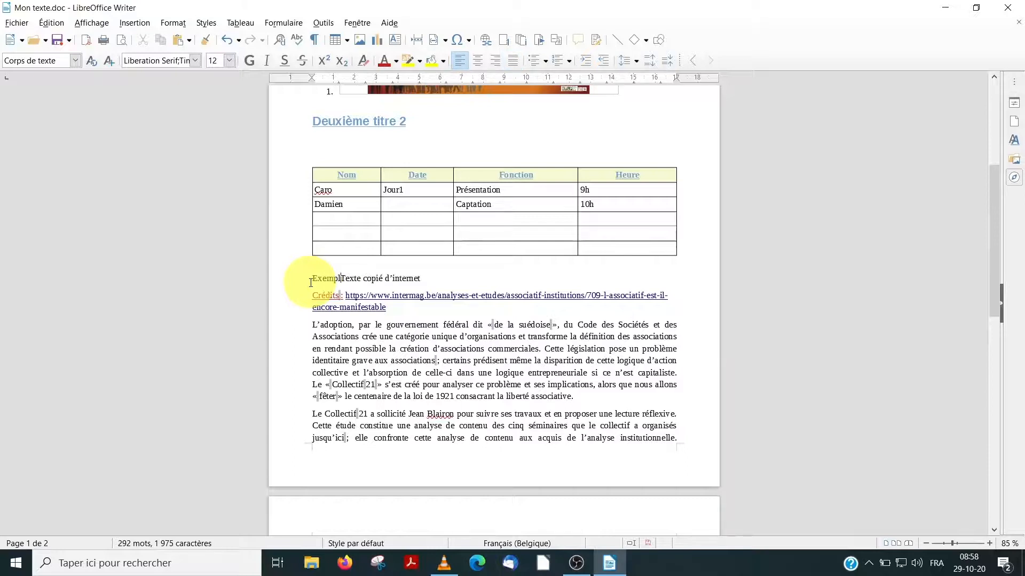
{"action": "type", "text": "tation"}
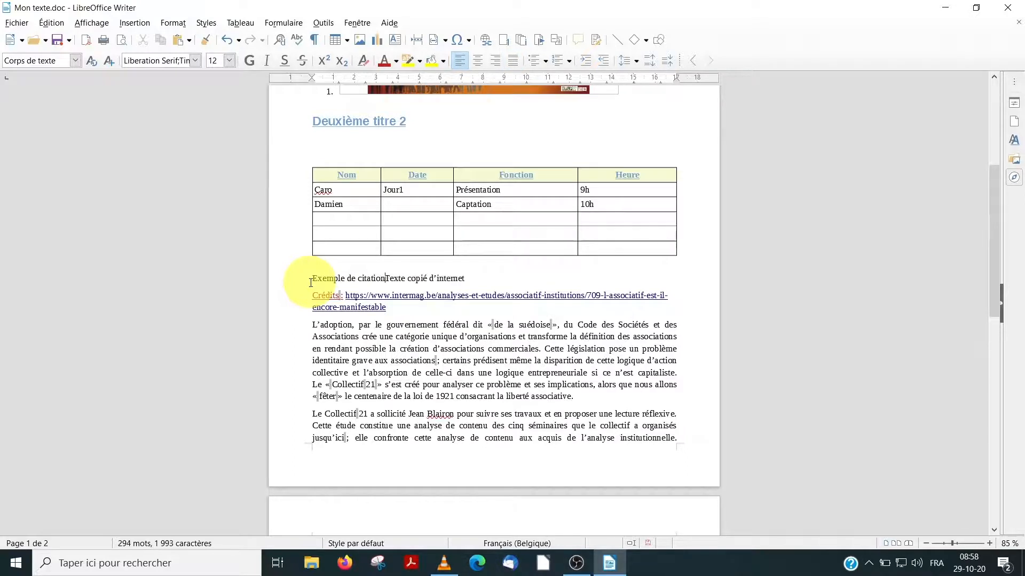
{"action": "key", "text": "Return"}
{"action": "type", "text": "Fin du tableauExemple de citation"}
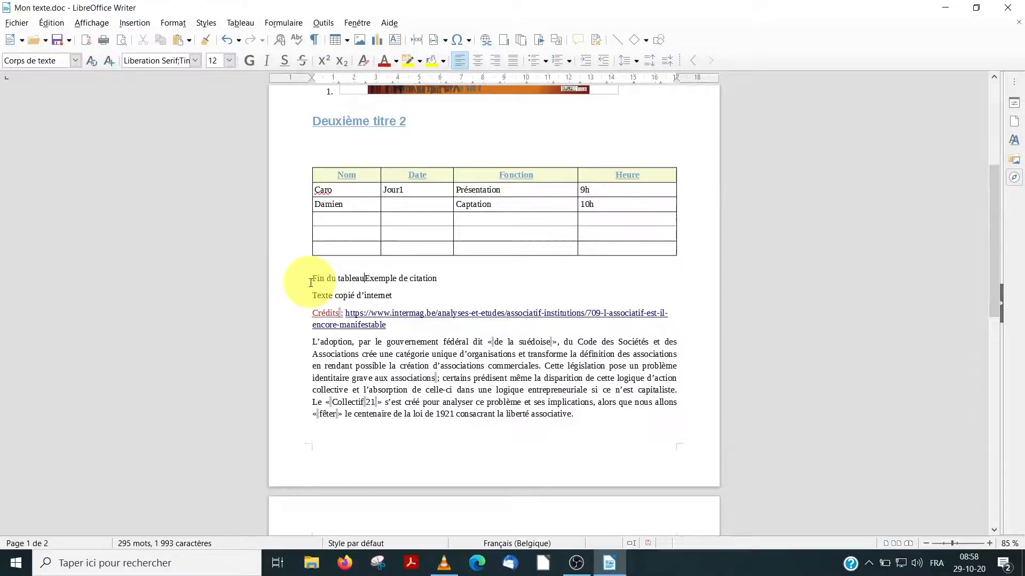
{"action": "key", "text": "Return"}
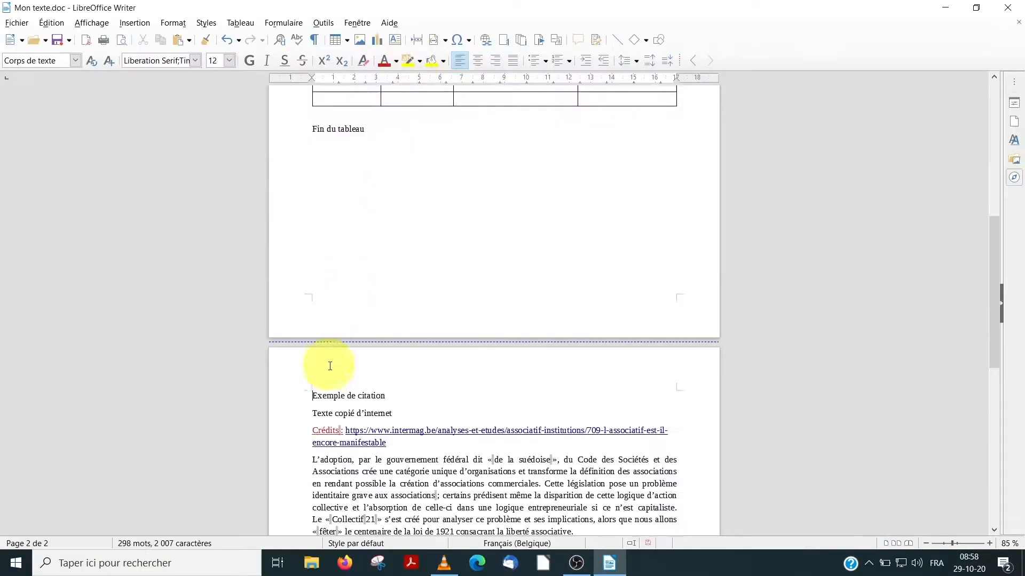
Apply the Titre 2 style to the "Exemple de citation" line
{"action": "left_click", "coordinate": [333, 397]}
{"action": "left_click", "coordinate": [75, 60]}
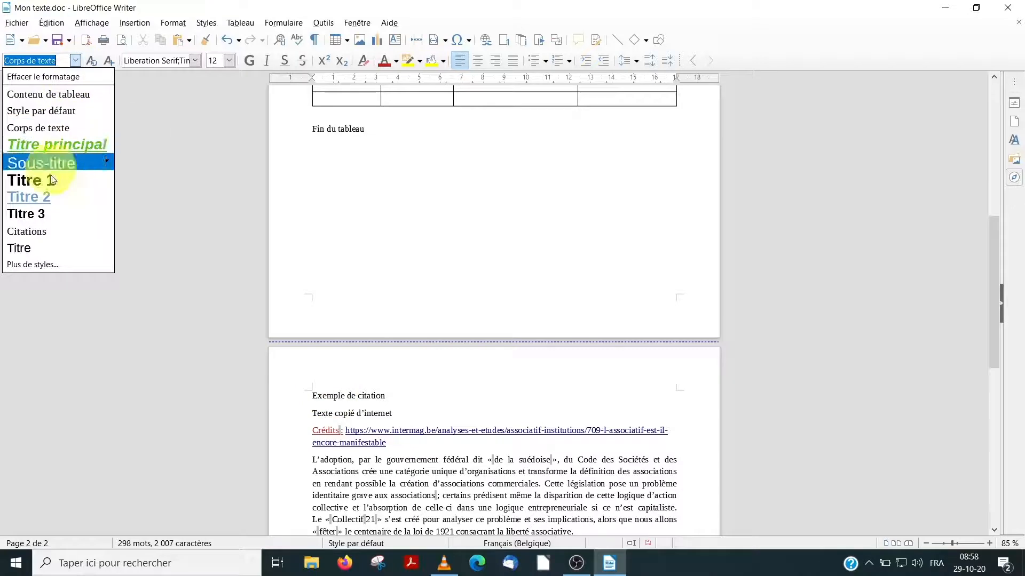
{"action": "left_click", "coordinate": [56, 197]}
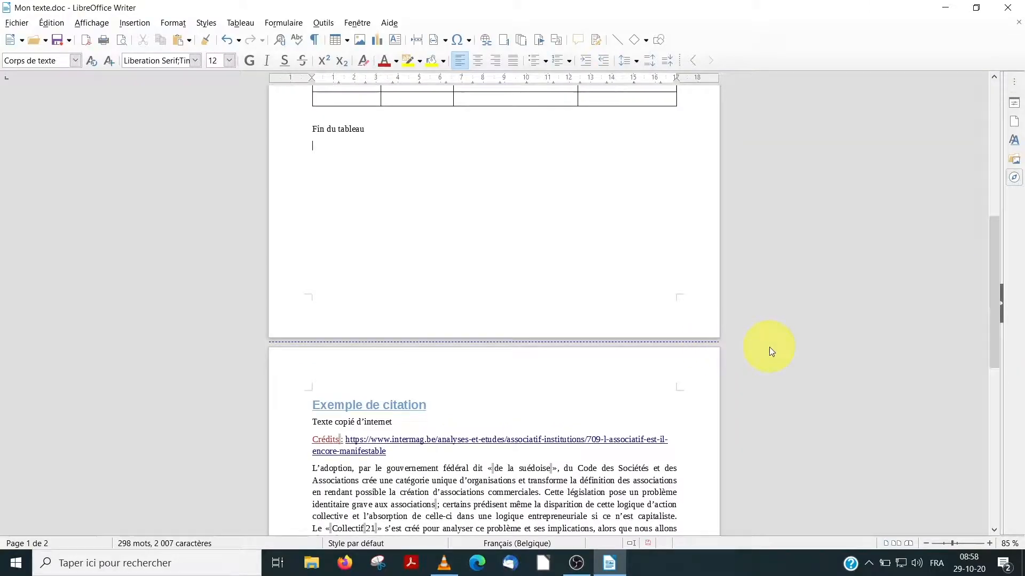
Delete the three empty rows at the end of the schedule table
{"action": "scroll", "coordinate": [645, 338], "scroll_direction": "up", "scroll_amount": 7}
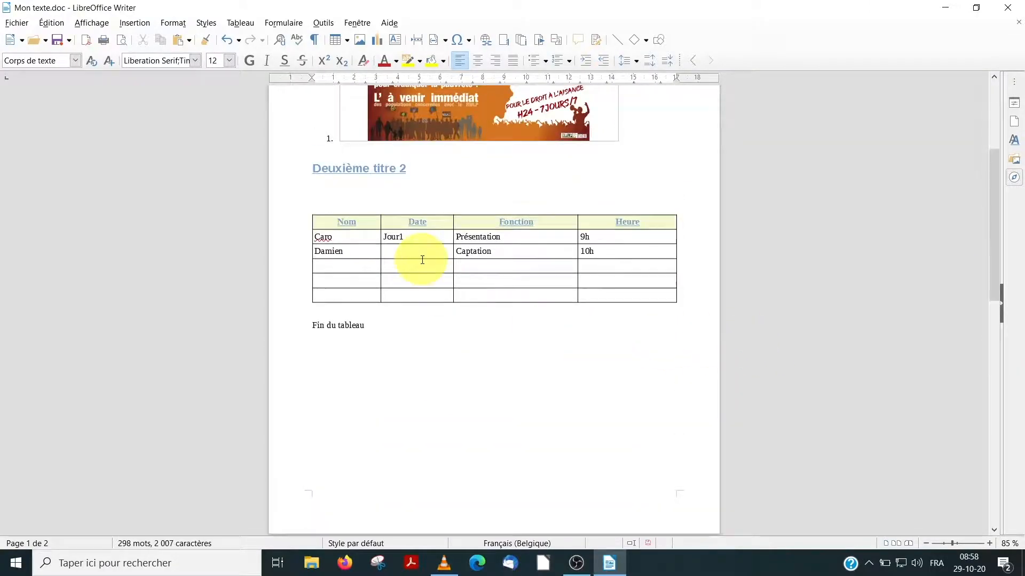
{"action": "left_click", "coordinate": [422, 260]}
{"action": "scroll", "coordinate": [40, 332], "scroll_direction": "down", "scroll_amount": 5}
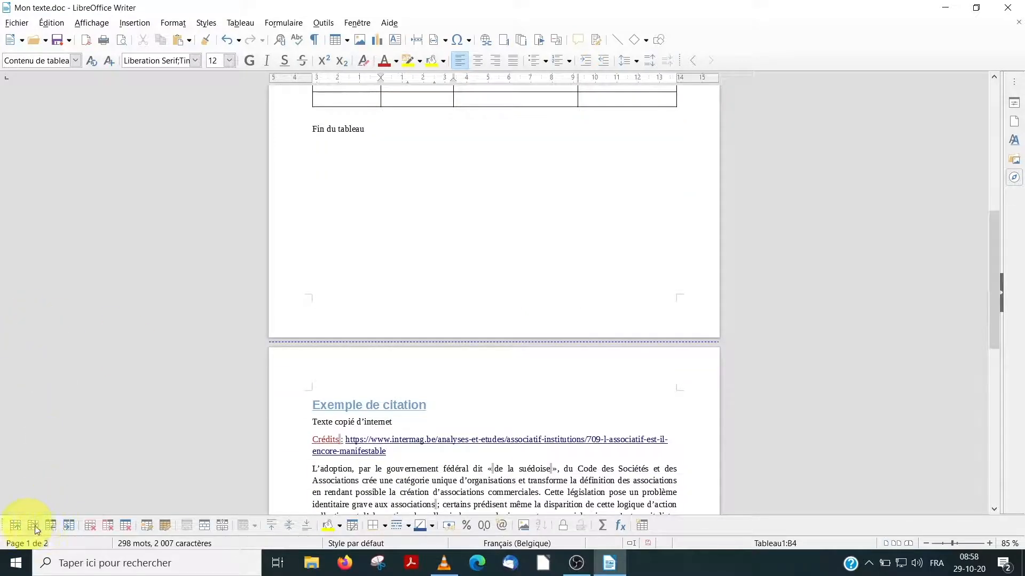
{"action": "left_click", "coordinate": [95, 525]}
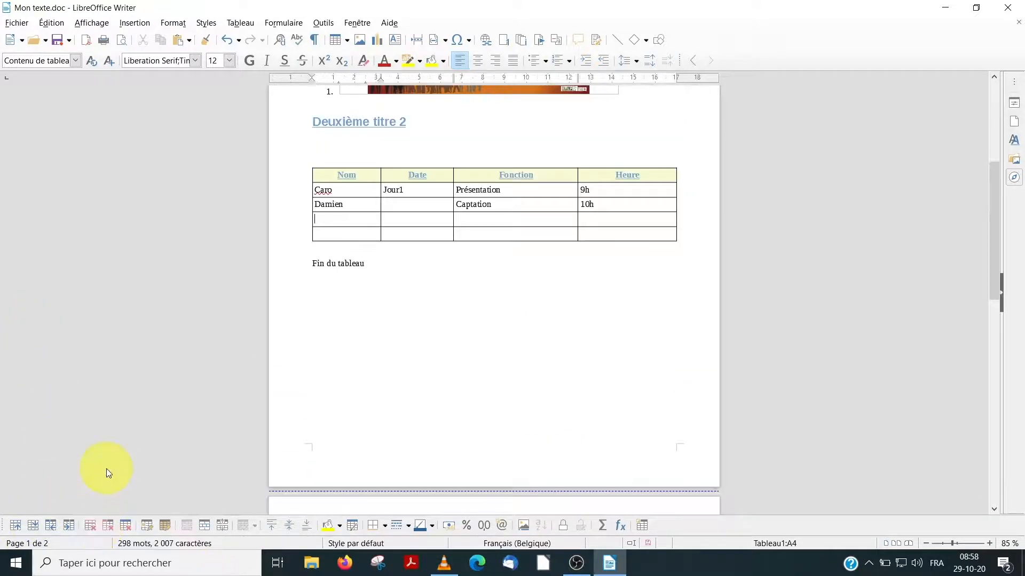
{"action": "scroll", "coordinate": [106, 469], "scroll_direction": "down", "scroll_amount": 3}
{"action": "left_click", "coordinate": [93, 524]}
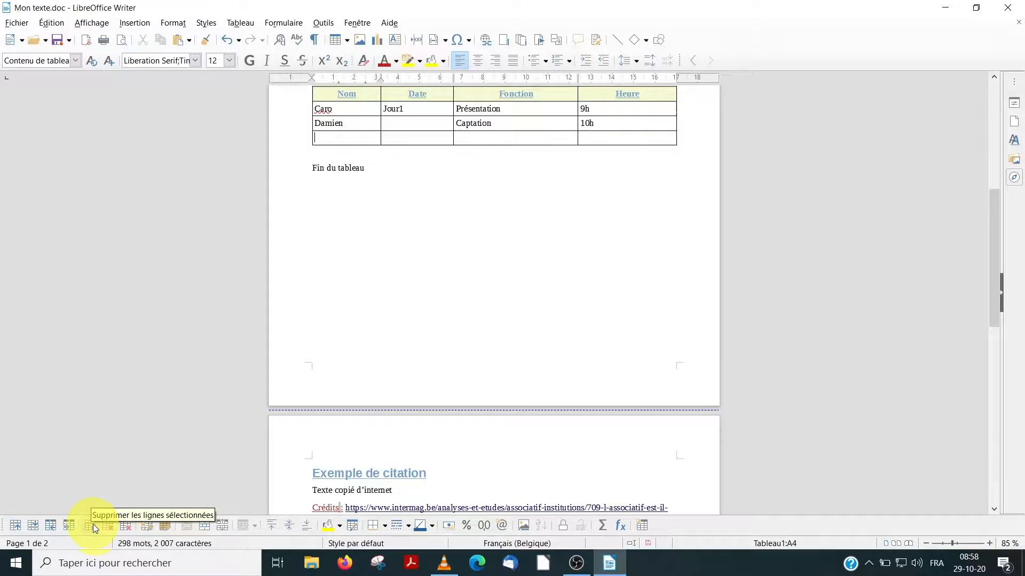
{"action": "left_click", "coordinate": [93, 524]}
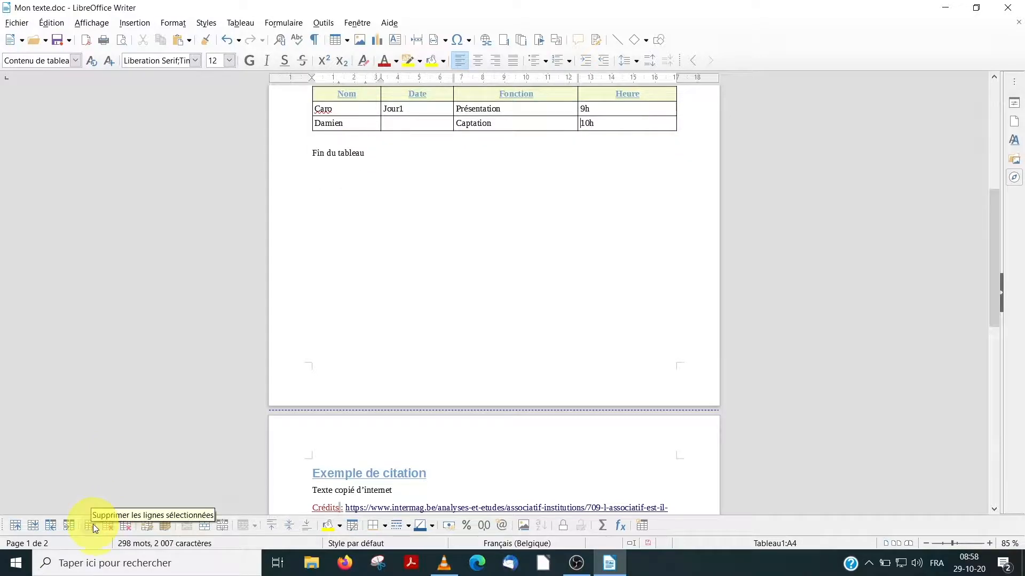
Insert three empty rows below the Damien row at the end of the schedule table
{"action": "left_click", "coordinate": [37, 527]}
{"action": "left_click", "coordinate": [37, 526]}
{"action": "left_click", "coordinate": [36, 526]}
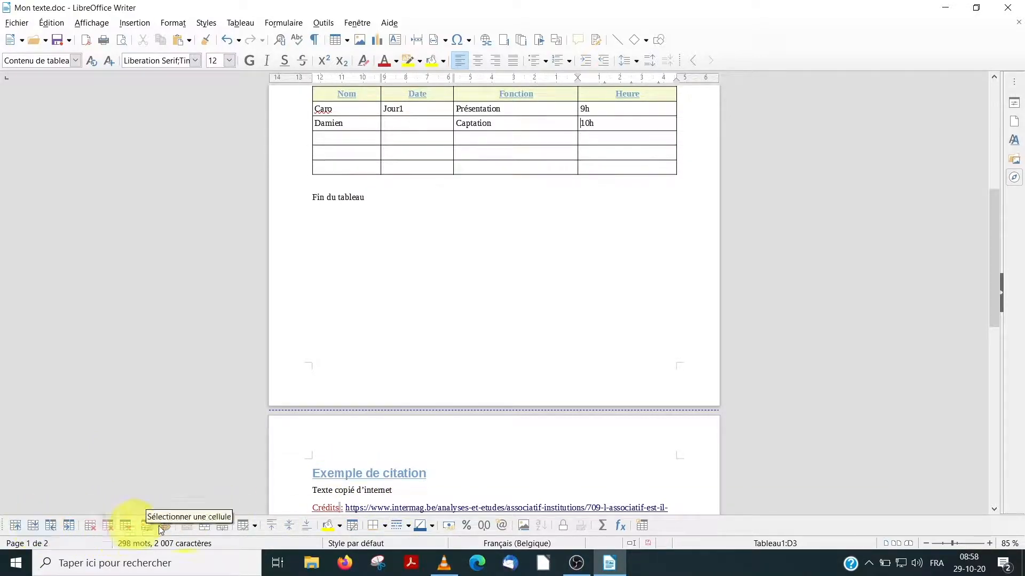
Remove the page break before the "Exemple de citation" heading and insert it again at the same place
{"action": "left_click", "coordinate": [310, 474]}
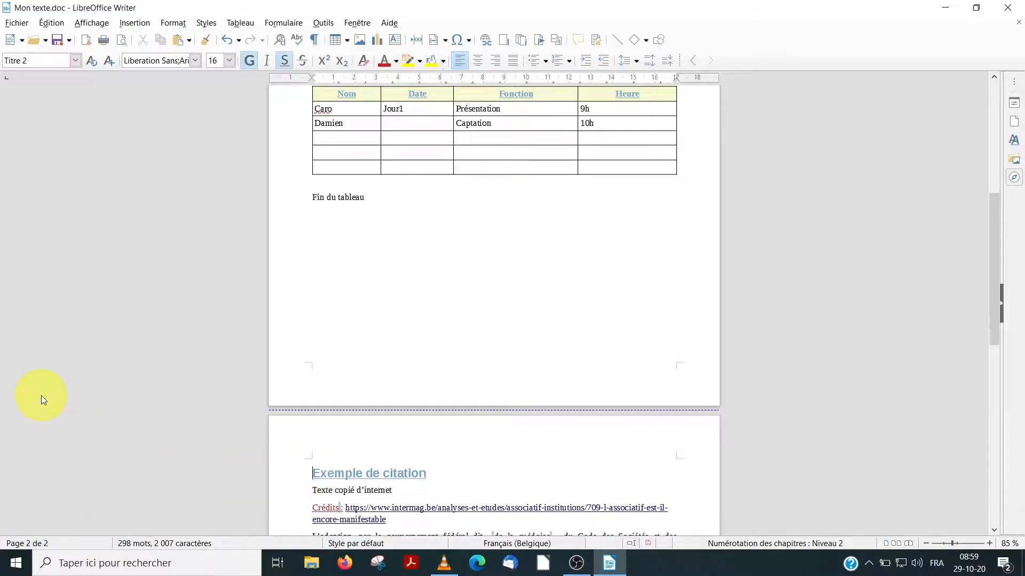
{"action": "key", "text": "BackSpace"}
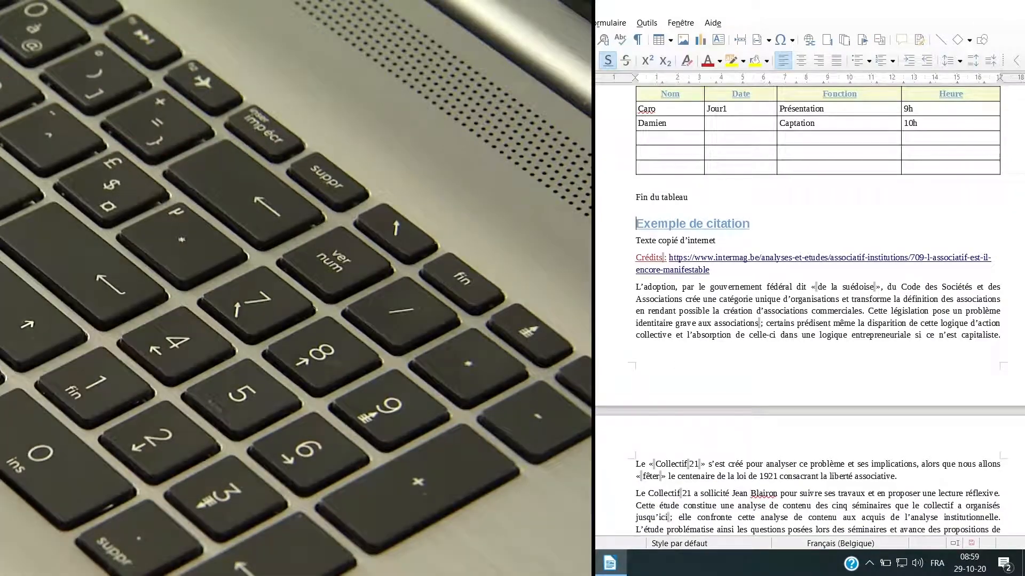
{"action": "scroll", "coordinate": [41, 395], "scroll_direction": "up", "scroll_amount": 2}
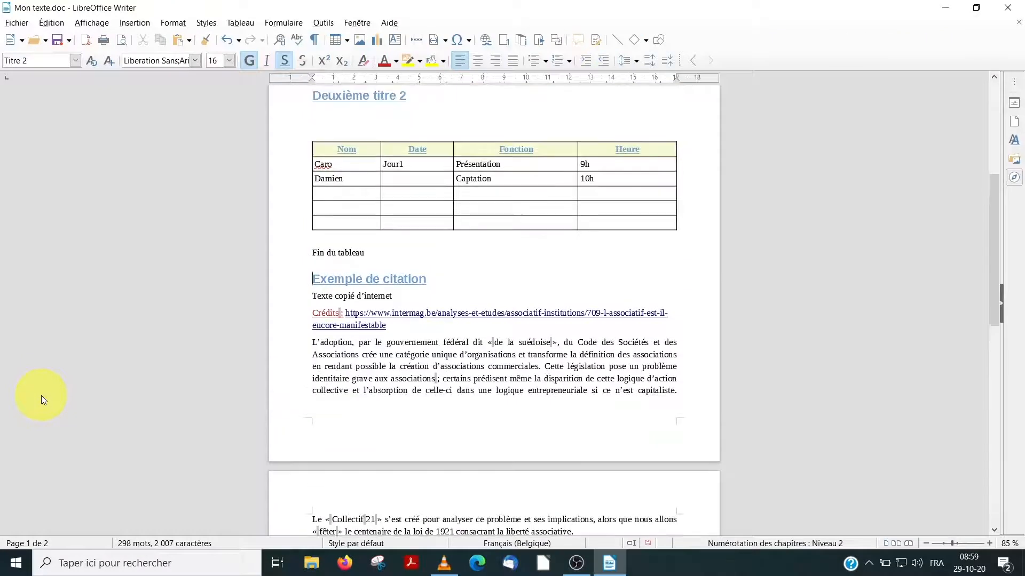
{"action": "scroll", "coordinate": [40, 396], "scroll_direction": "down", "scroll_amount": 1}
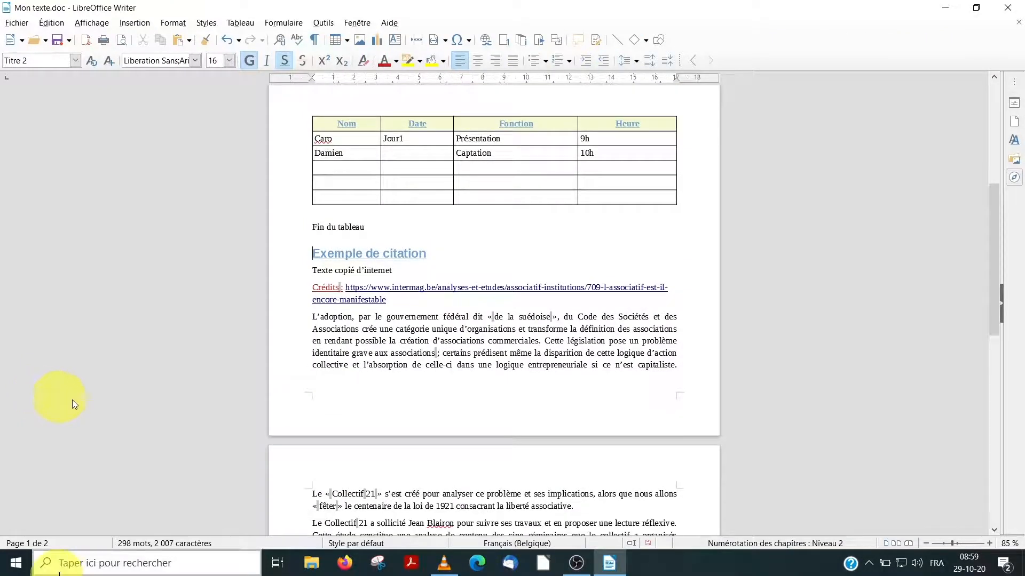
{"action": "left_click", "coordinate": [417, 41]}
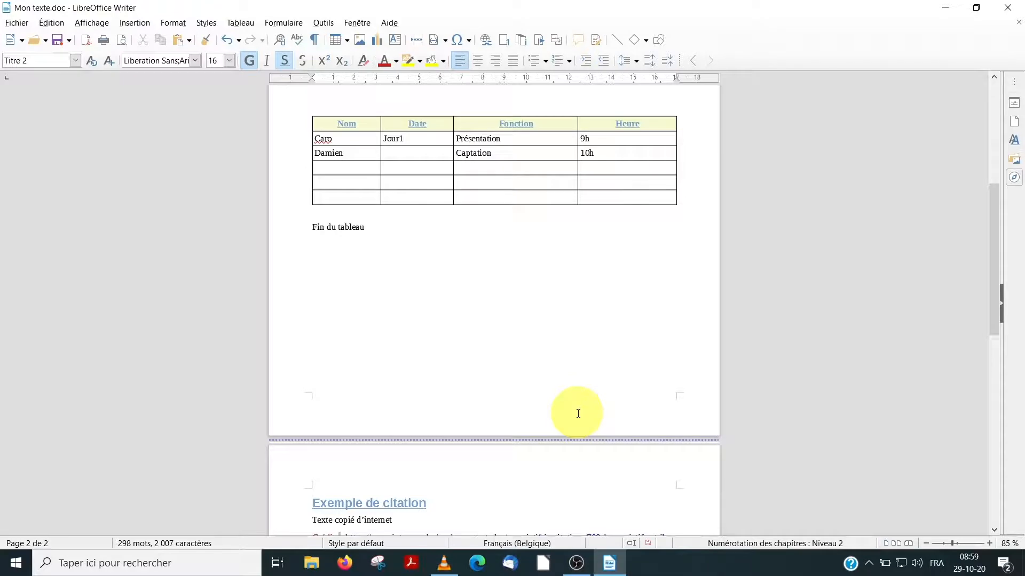
{"action": "scroll", "coordinate": [578, 413], "scroll_direction": "down", "scroll_amount": 15}
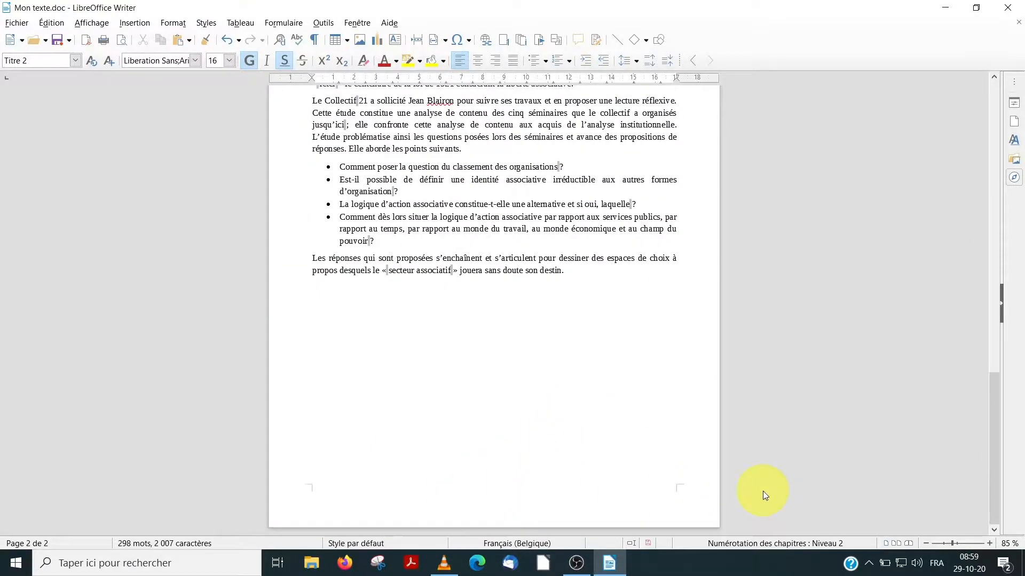
{"action": "scroll", "coordinate": [764, 491], "scroll_direction": "up", "scroll_amount": 16}
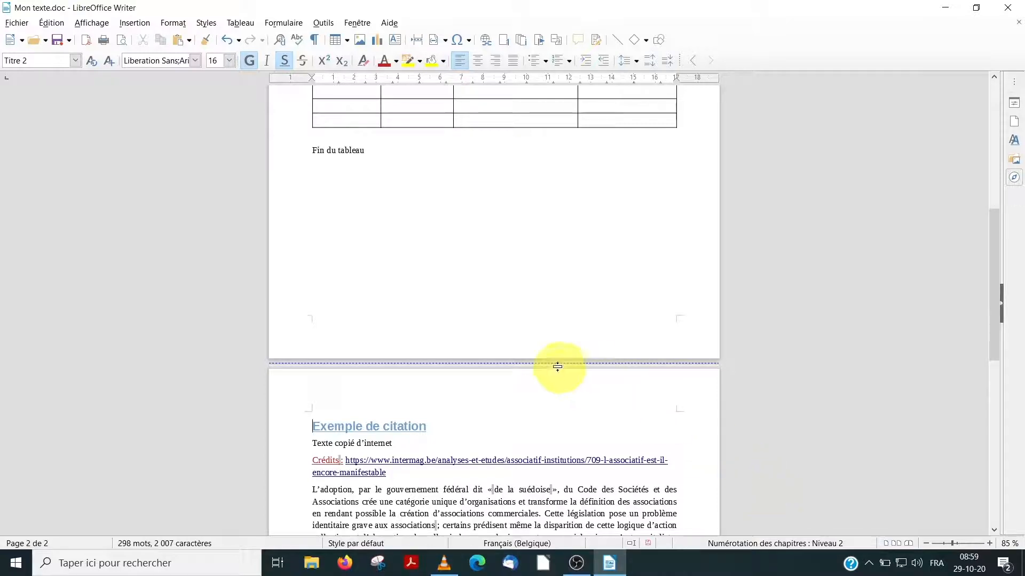
Insert a page footer for the Style par défaut page style
{"action": "left_click", "coordinate": [137, 25]}
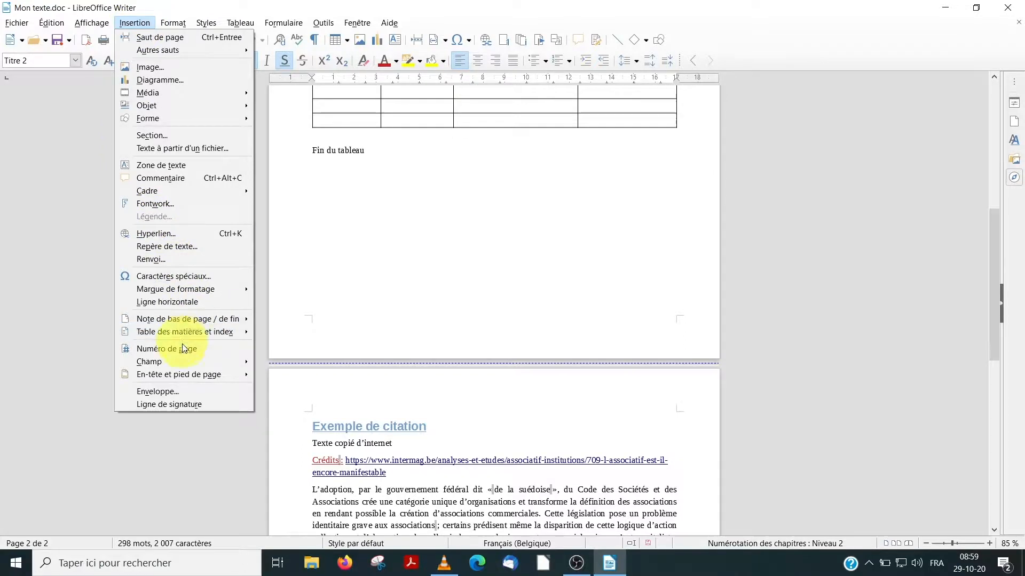
{"action": "mouse_move", "coordinate": [192, 376]}
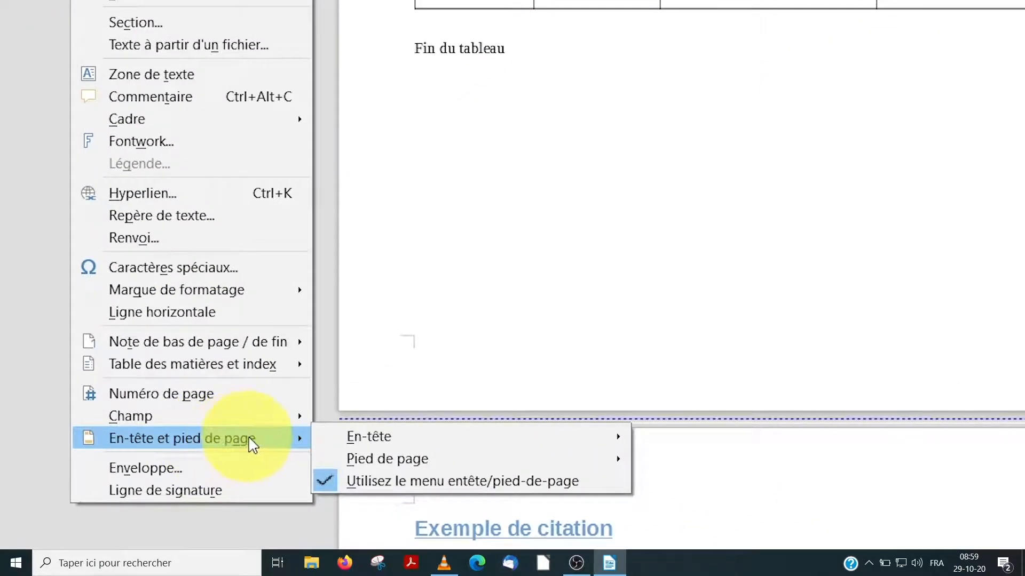
{"action": "mouse_move", "coordinate": [351, 460]}
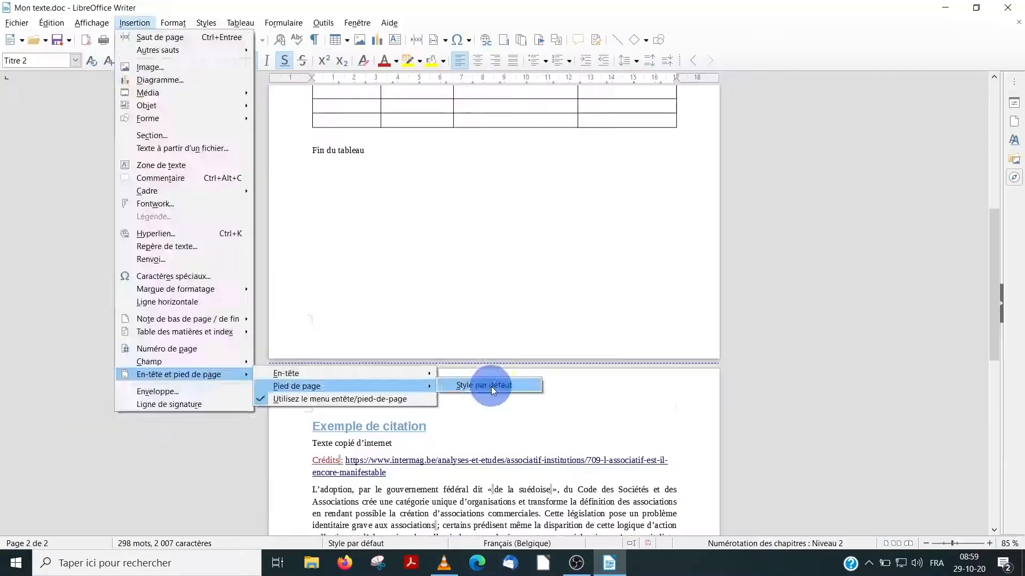
{"action": "left_click", "coordinate": [727, 464]}
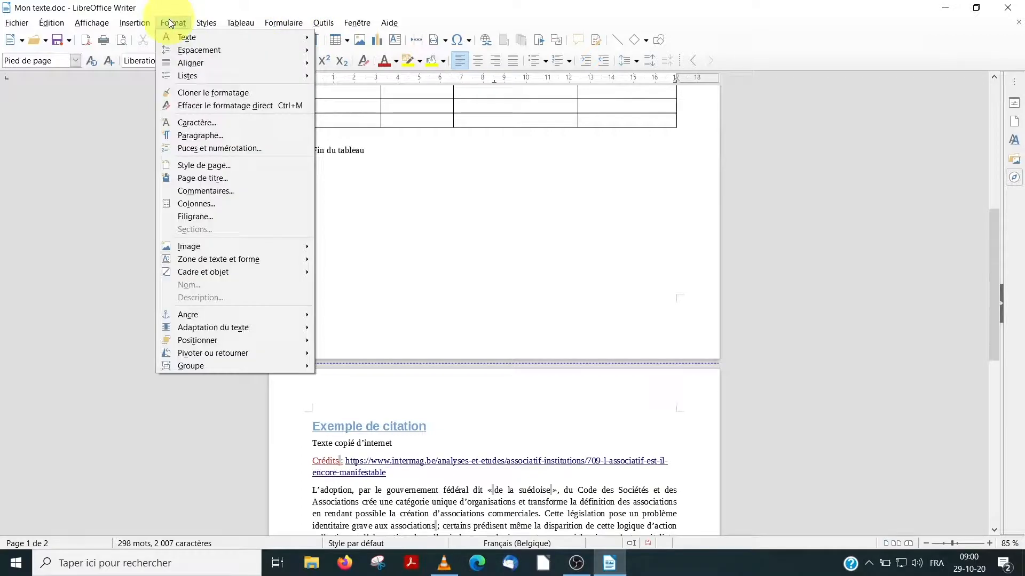
{"action": "left_click", "coordinate": [206, 23]}
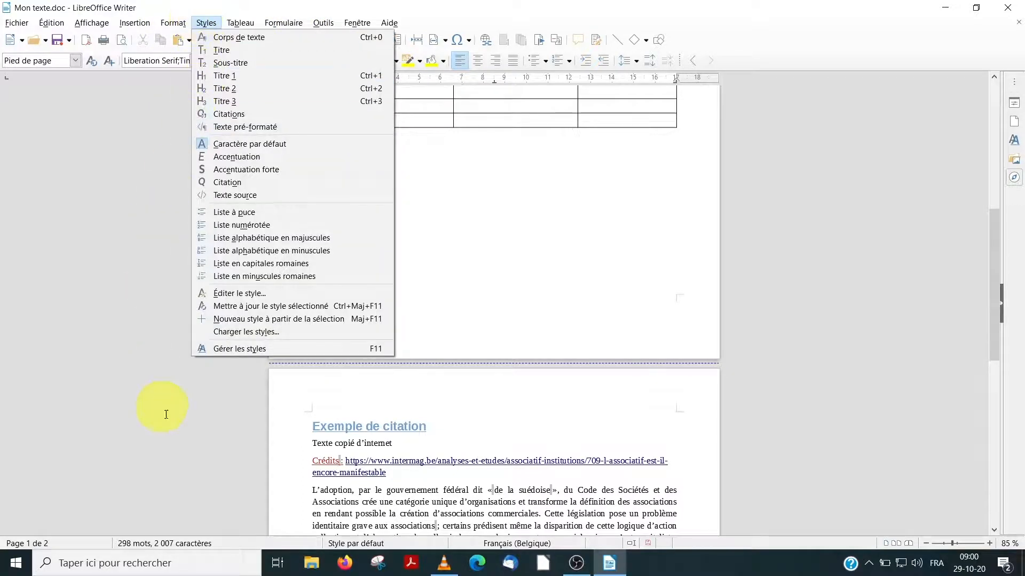
{"action": "left_click", "coordinate": [466, 336]}
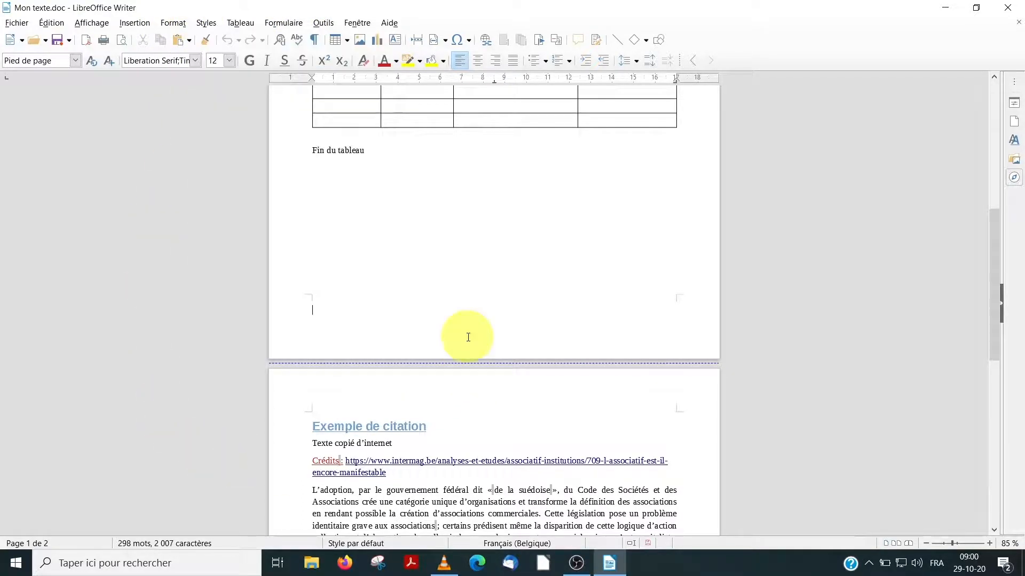
Enter "texte" in the footer, check the footer on page 2 and clear the text again
{"action": "left_click", "coordinate": [320, 311]}
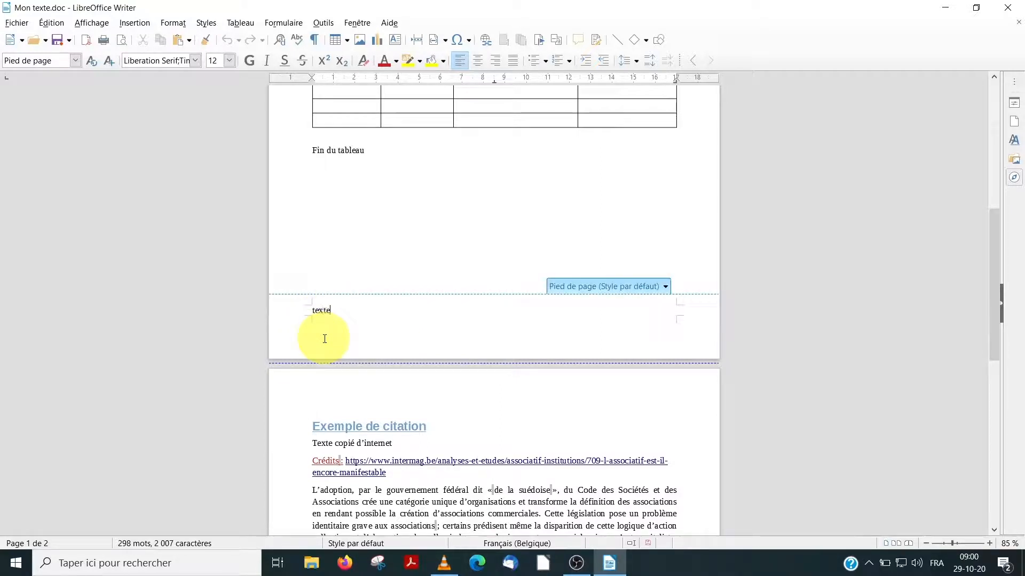
{"action": "scroll", "coordinate": [324, 339], "scroll_direction": "down", "scroll_amount": 15}
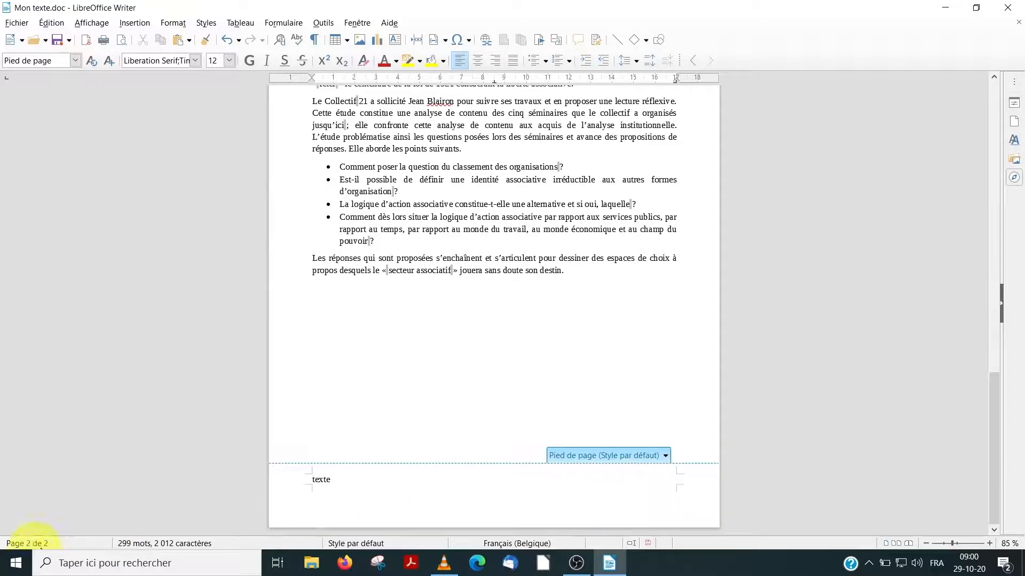
{"action": "left_click", "coordinate": [431, 482]}
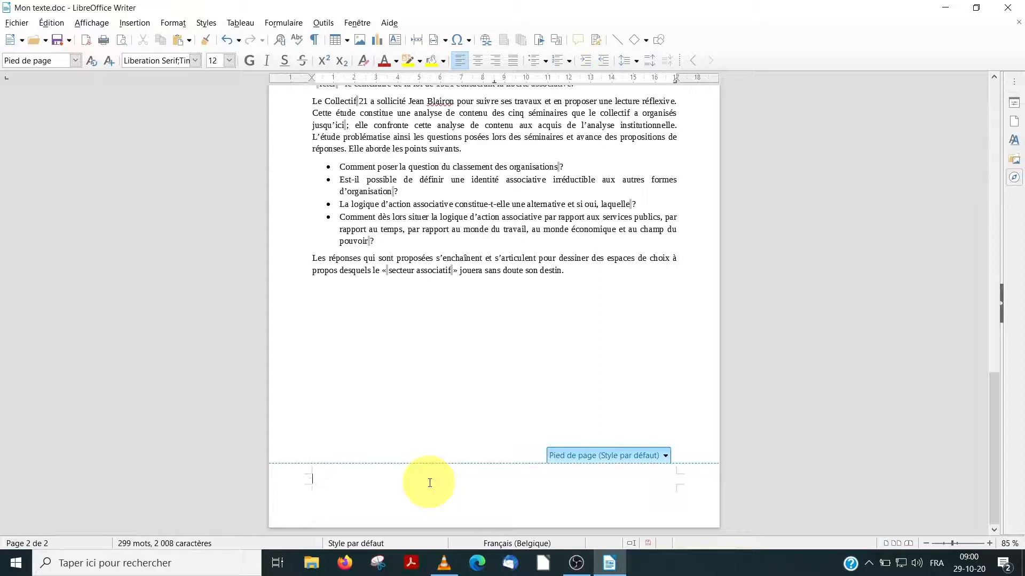
{"action": "left_click", "coordinate": [556, 398]}
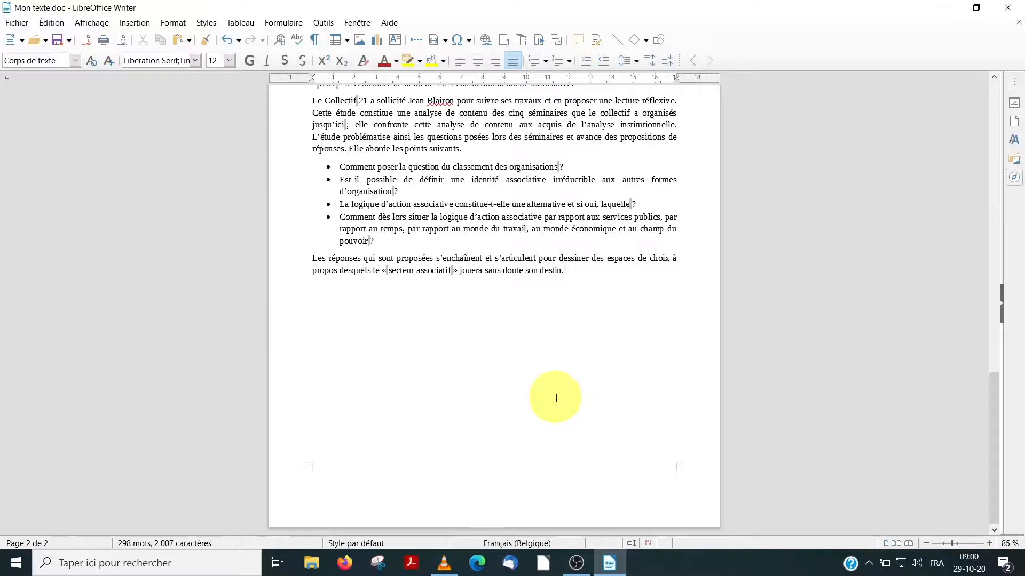
Insert the page number and the total page count into the footer, separated by a slash
{"action": "left_click", "coordinate": [378, 486]}
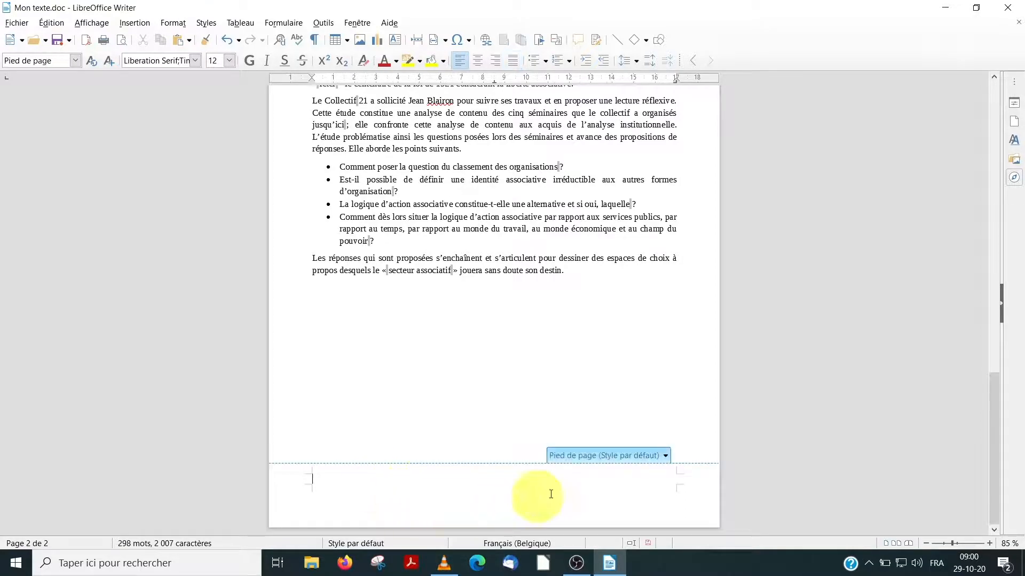
{"action": "left_click", "coordinate": [665, 456]}
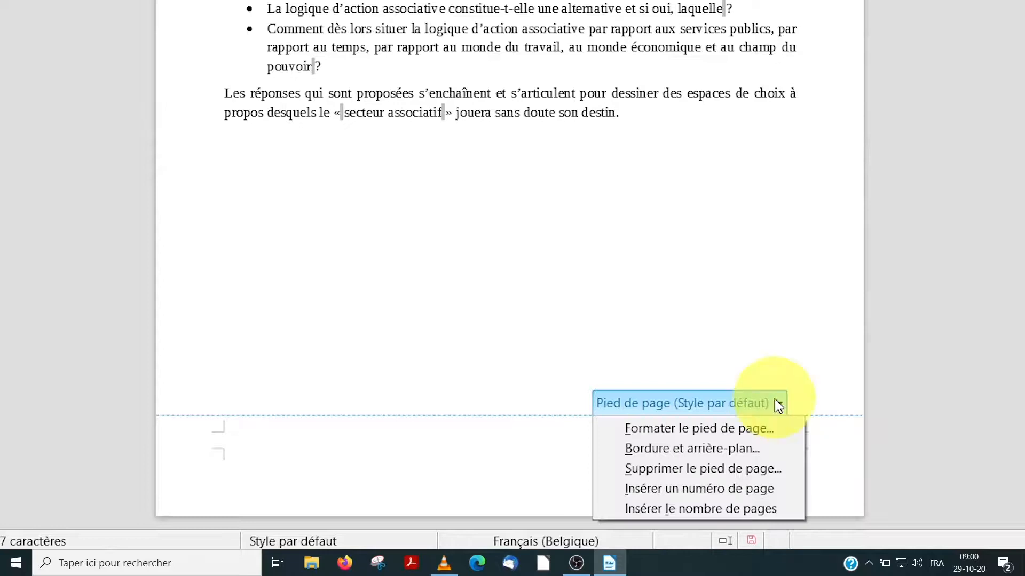
{"action": "left_click", "coordinate": [767, 495]}
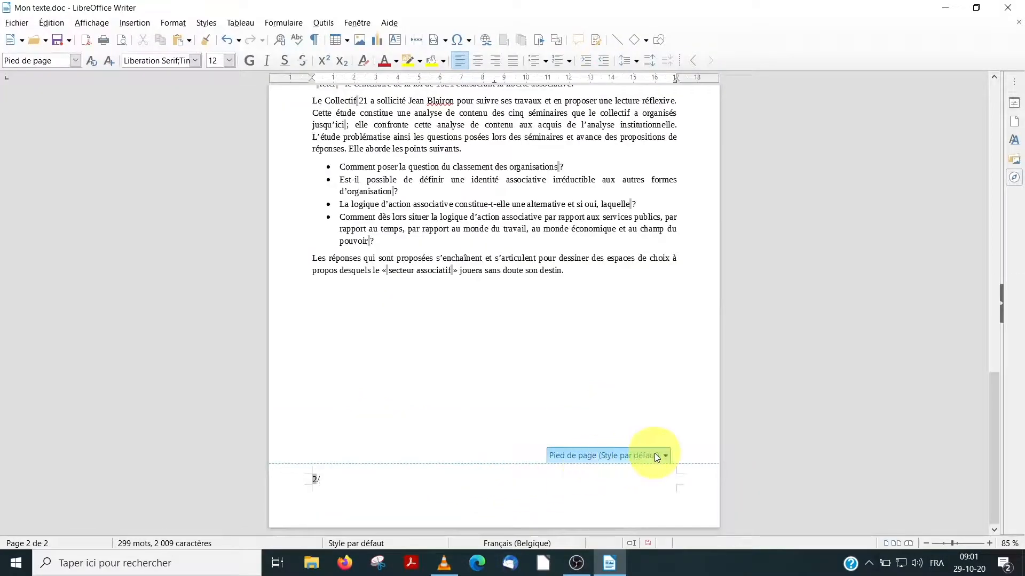
{"action": "left_click", "coordinate": [762, 399]}
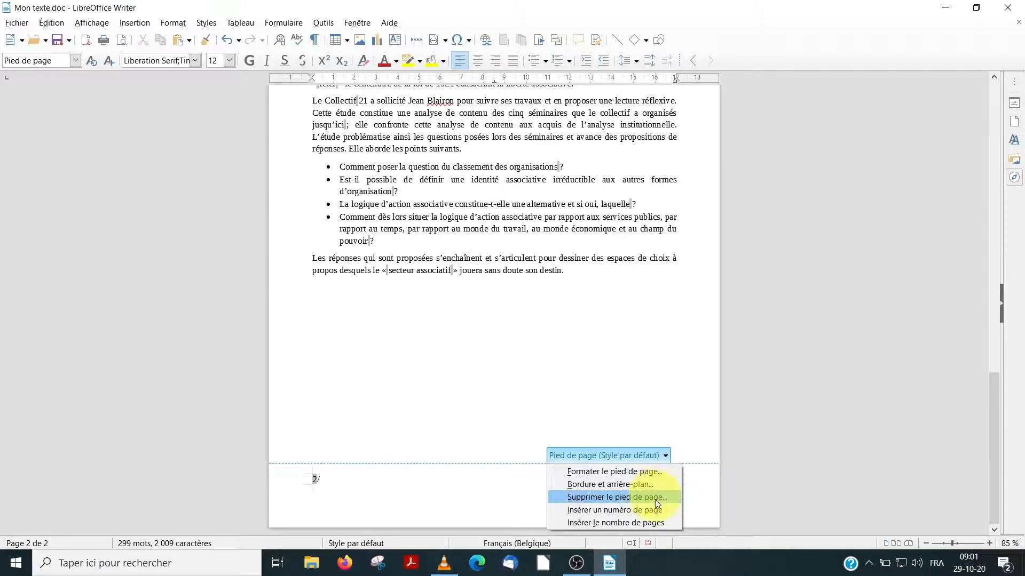
{"action": "left_click", "coordinate": [655, 522]}
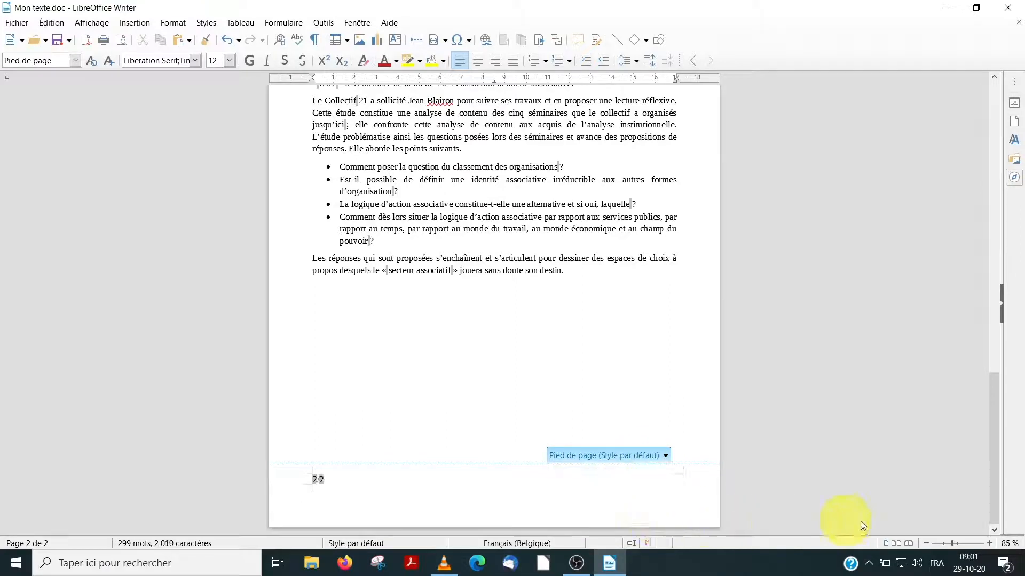
Add the text "Mon texte" after the page numbering in the footer and check it on both pages
{"action": "left_click", "coordinate": [990, 544]}
{"action": "left_click", "coordinate": [990, 544]}
{"action": "left_click", "coordinate": [990, 543]}
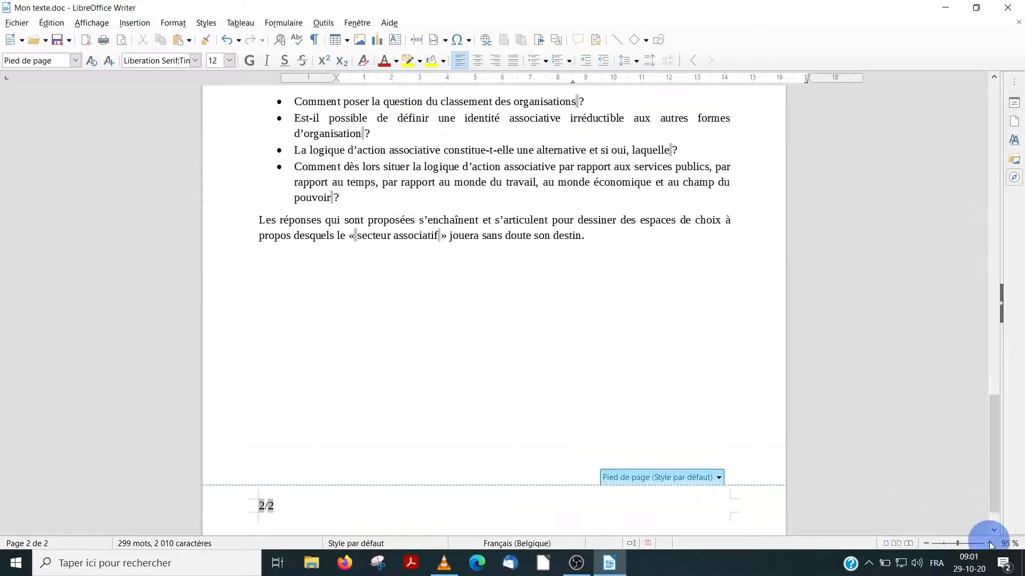
{"action": "scroll", "coordinate": [313, 499], "scroll_direction": "up", "scroll_amount": 15}
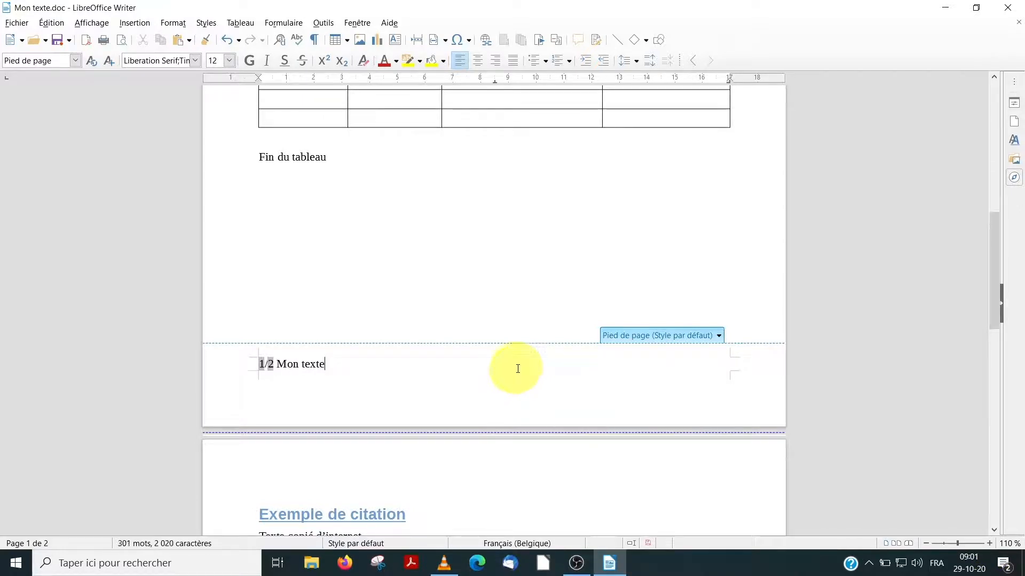
{"action": "scroll", "coordinate": [520, 371], "scroll_direction": "down", "scroll_amount": 15}
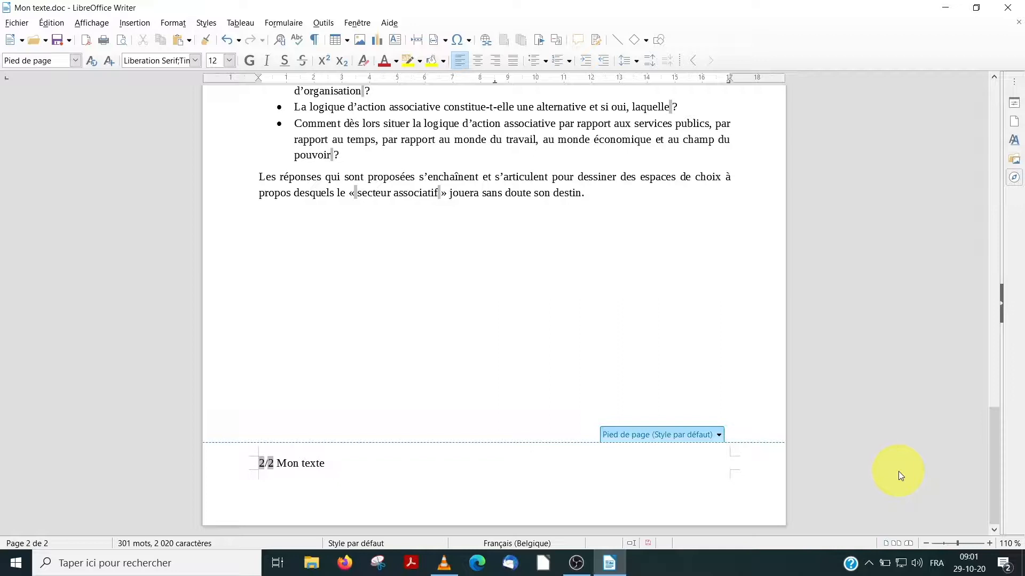
Save the document and export it as a PDF named "Mon texte" in the Mon dossier folder
{"action": "left_click", "coordinate": [57, 45]}
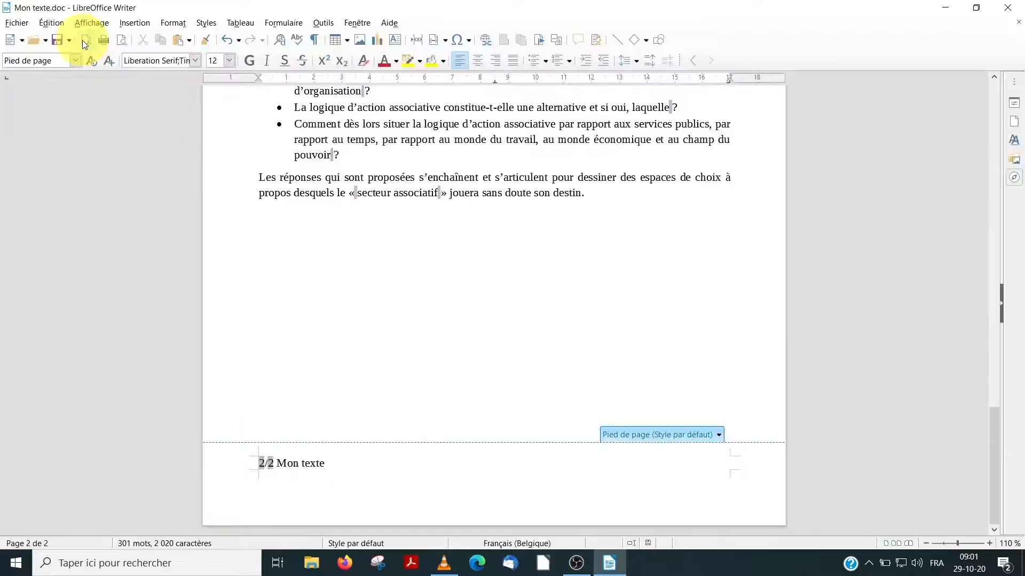
{"action": "left_click", "coordinate": [85, 43]}
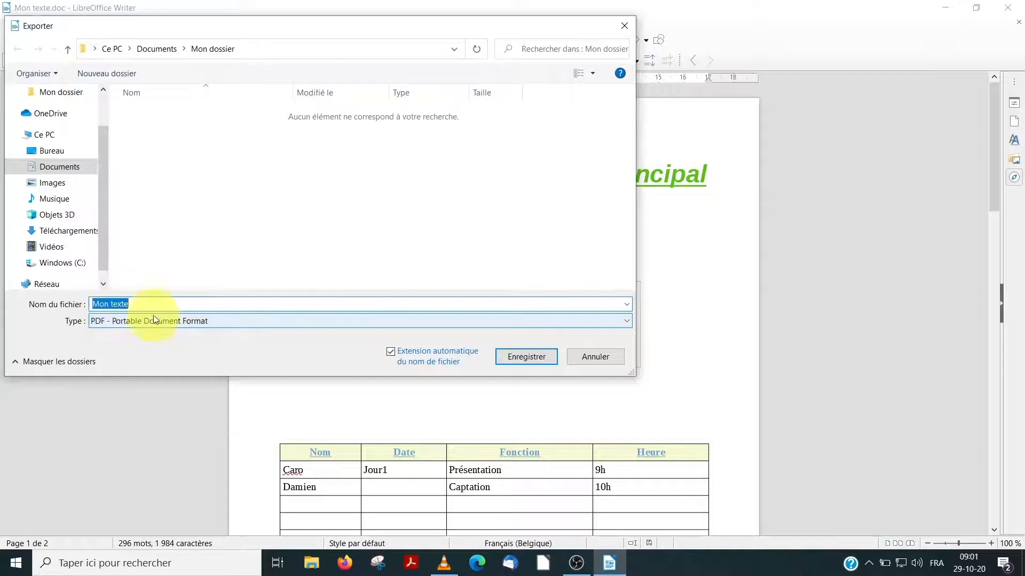
{"action": "left_click", "coordinate": [417, 304]}
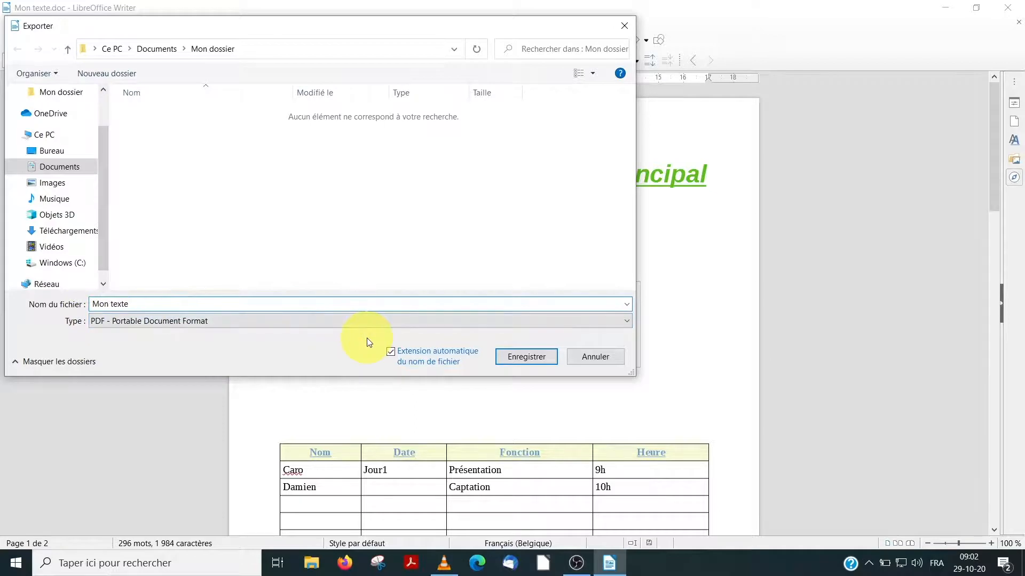
{"action": "left_click", "coordinate": [526, 355]}
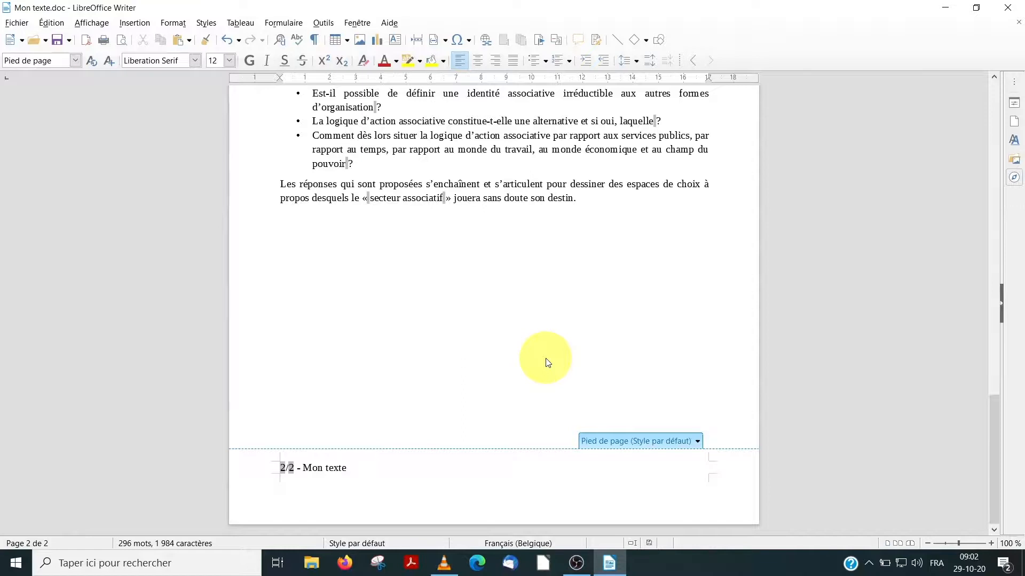
Close Writer and open the exported "Mon texte" PDF from Mon dossier in Documents to view it in Acrobat Reader
{"action": "left_click", "coordinate": [1019, 9]}
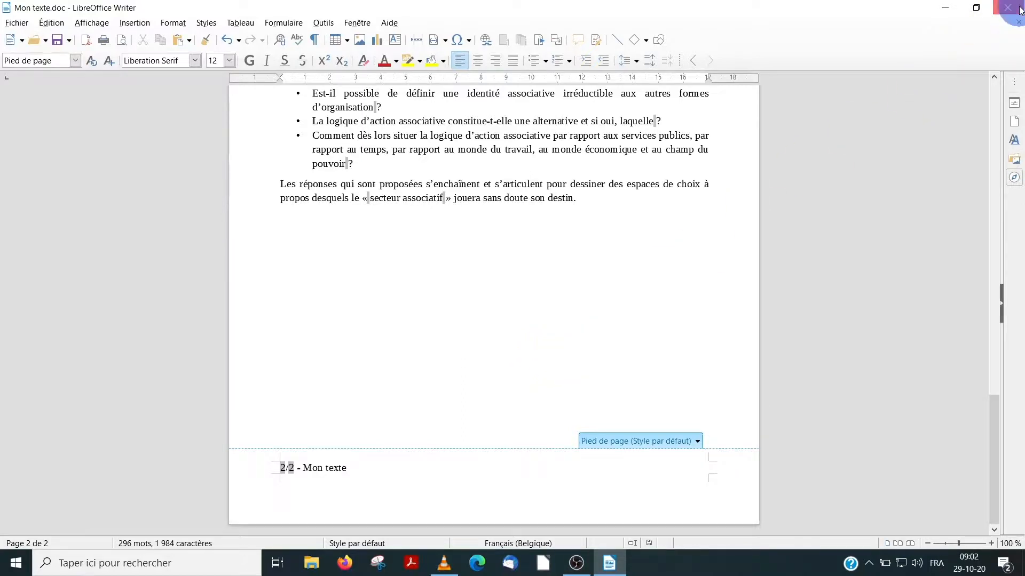
{"action": "left_click", "coordinate": [311, 567]}
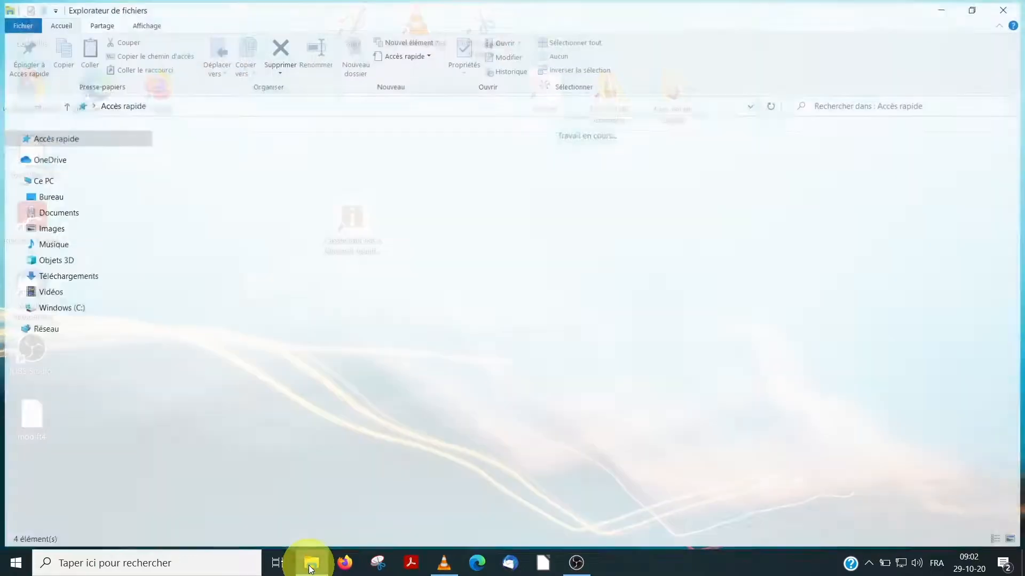
{"action": "left_click", "coordinate": [36, 215]}
{"action": "double_click", "coordinate": [205, 190]}
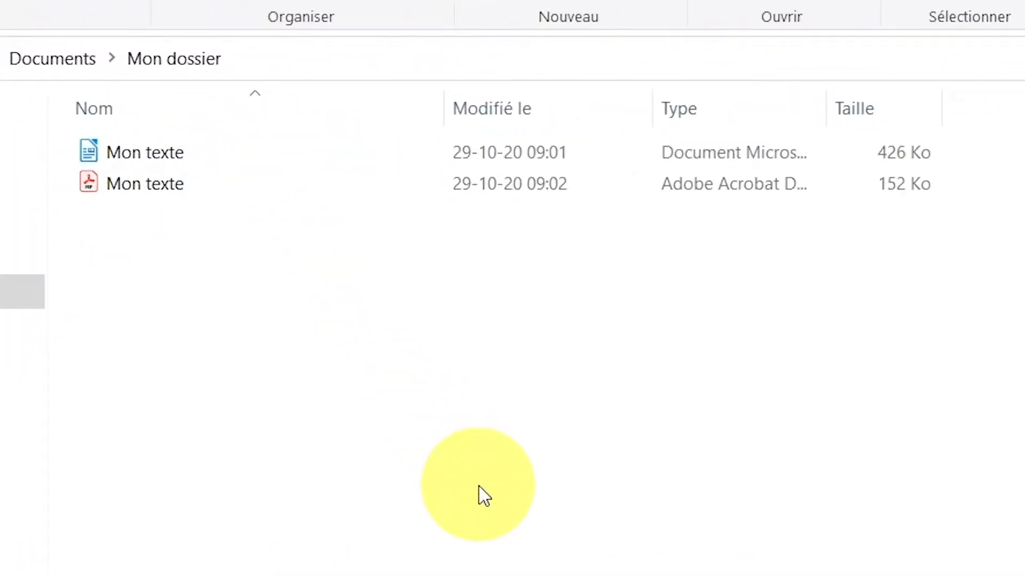
{"action": "left_click", "coordinate": [159, 189]}
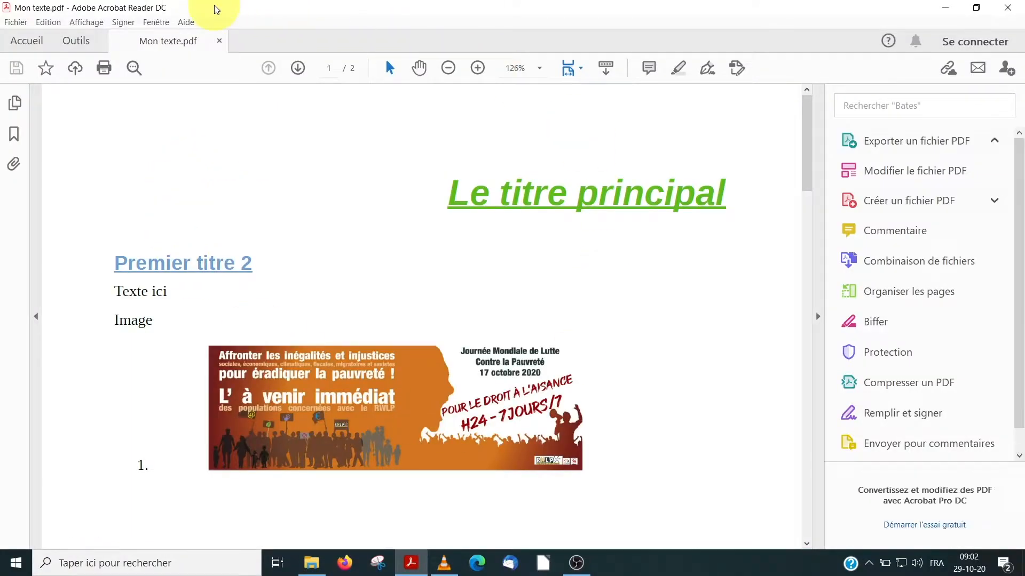
{"action": "mouse_move", "coordinate": [410, 565]}
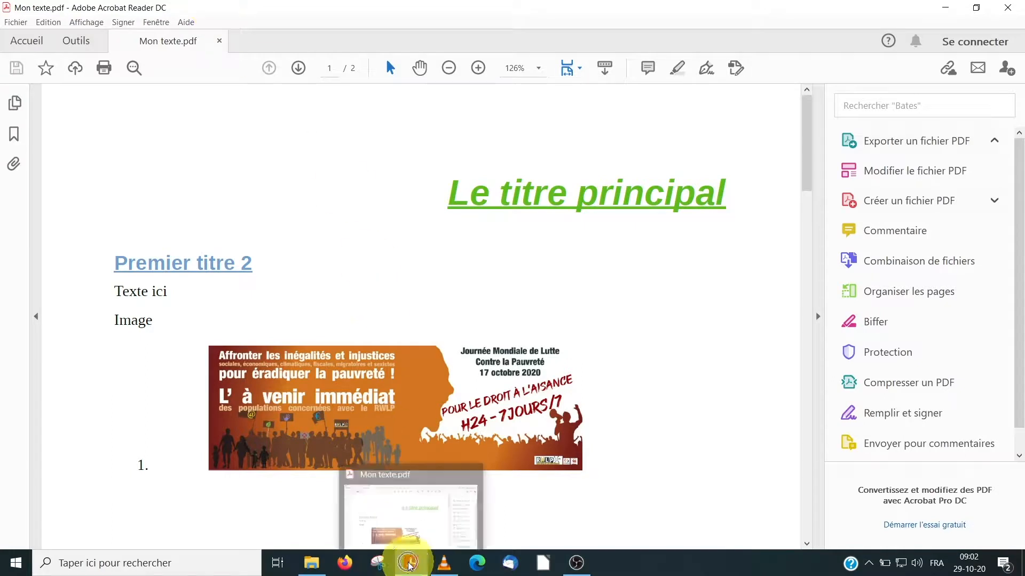
Review both pages of the exported PDF, including the title, image, table, citation and footer, and close the PDF reader
{"action": "scroll", "coordinate": [709, 407], "scroll_direction": "down", "scroll_amount": 6}
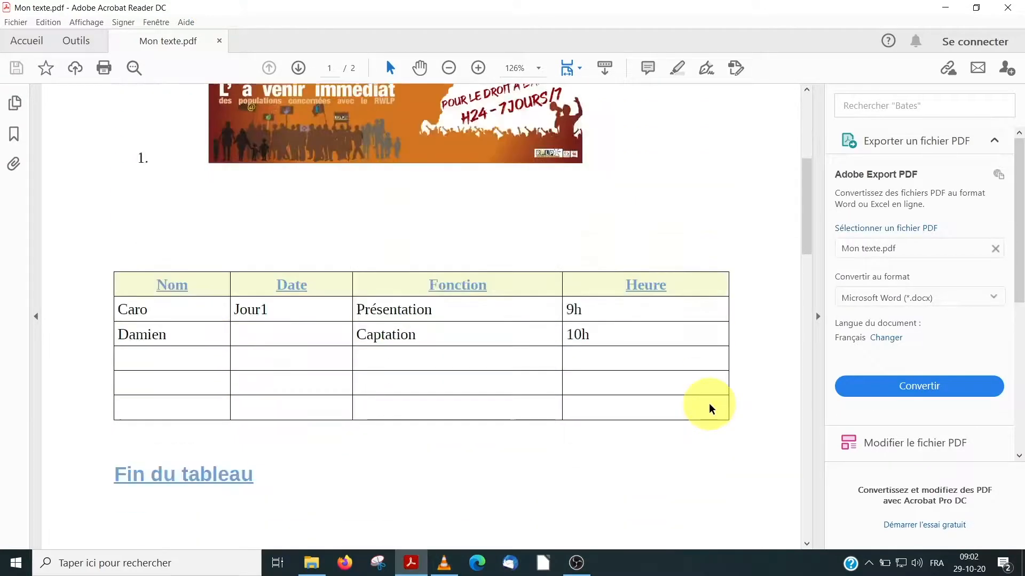
{"action": "scroll", "coordinate": [709, 409], "scroll_direction": "down", "scroll_amount": 12}
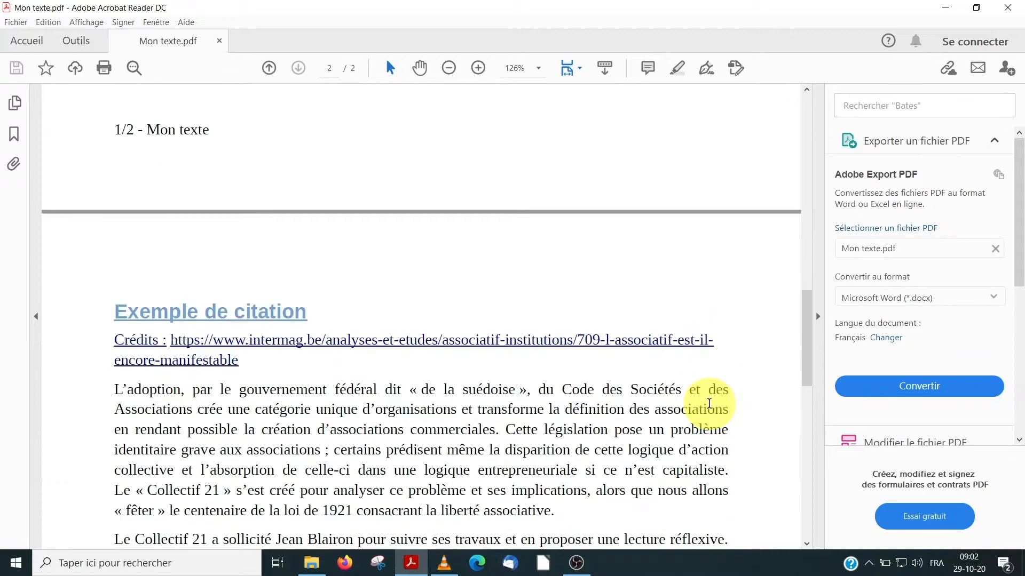
{"action": "scroll", "coordinate": [709, 403], "scroll_direction": "down", "scroll_amount": 5}
{"action": "scroll", "coordinate": [709, 403], "scroll_direction": "down", "scroll_amount": 3}
{"action": "left_click_drag", "start_coordinate": [298, 211], "coordinate": [487, 344]}
{"action": "left_click", "coordinate": [357, 250]}
{"action": "double_click", "coordinate": [358, 259]}
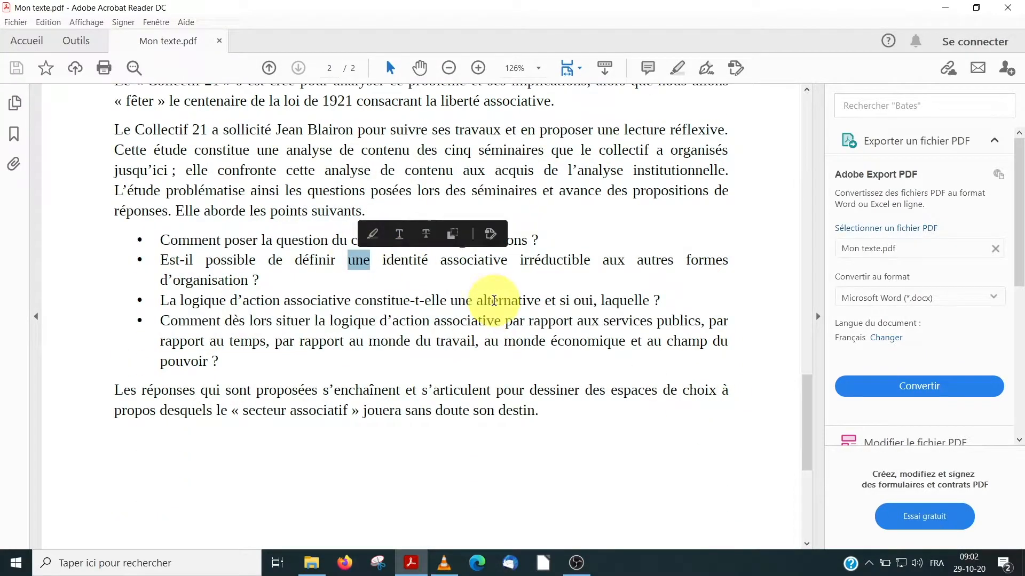
{"action": "scroll", "coordinate": [591, 370], "scroll_direction": "up", "scroll_amount": 12}
{"action": "scroll", "coordinate": [591, 370], "scroll_direction": "up", "scroll_amount": 10}
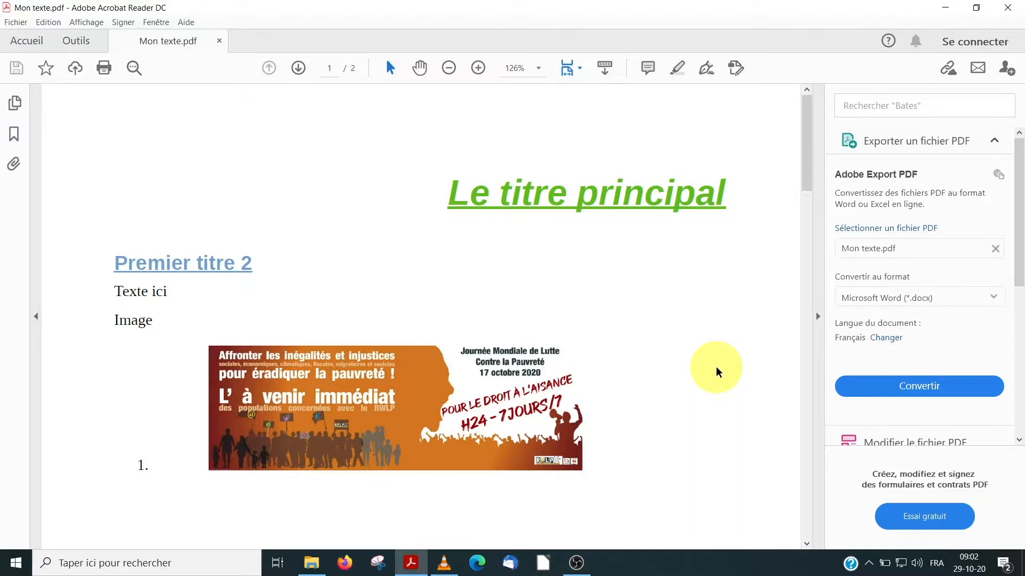
{"action": "scroll", "coordinate": [717, 371], "scroll_direction": "down", "scroll_amount": 4}
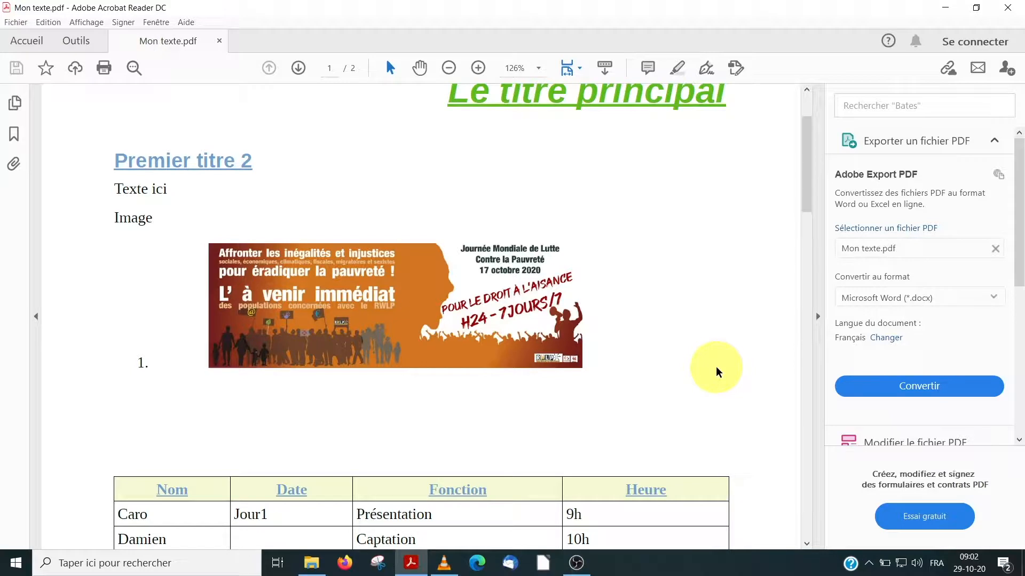
{"action": "left_click", "coordinate": [1008, 8]}
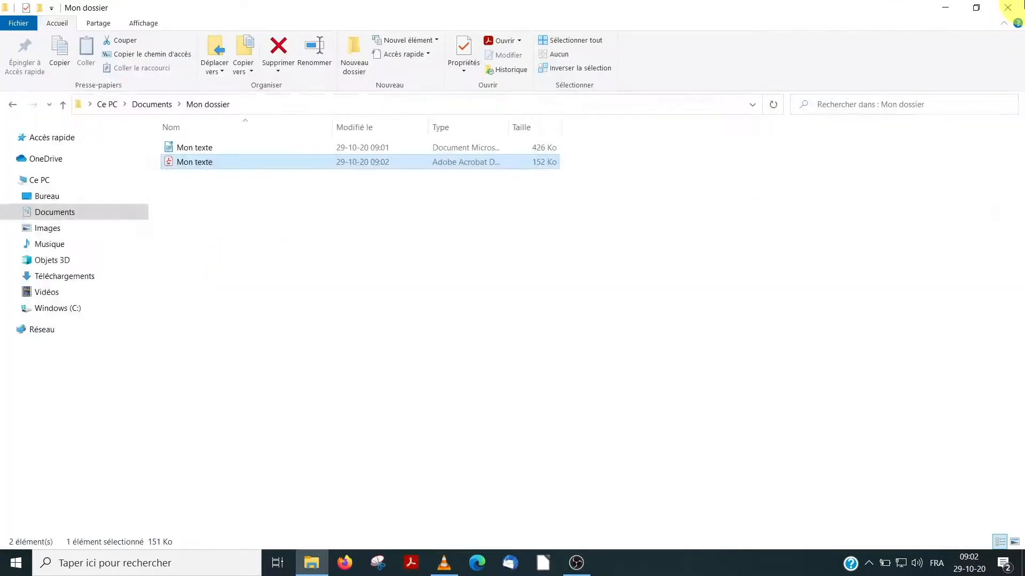
Look at the available send-to destinations for the "Mon texte" PDF in Mon dossier without sending it
{"action": "right_click", "coordinate": [227, 166]}
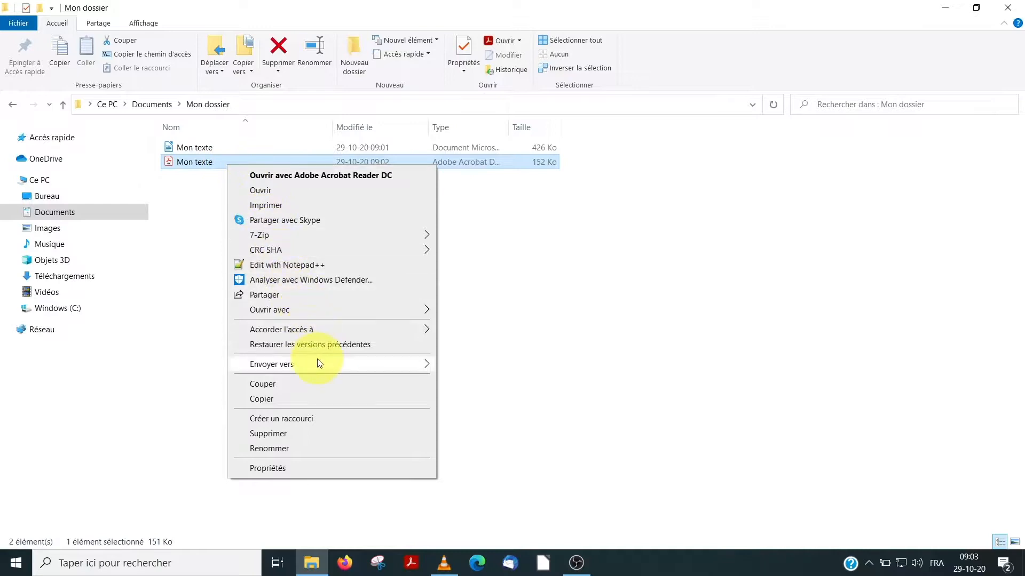
{"action": "mouse_move", "coordinate": [381, 364]}
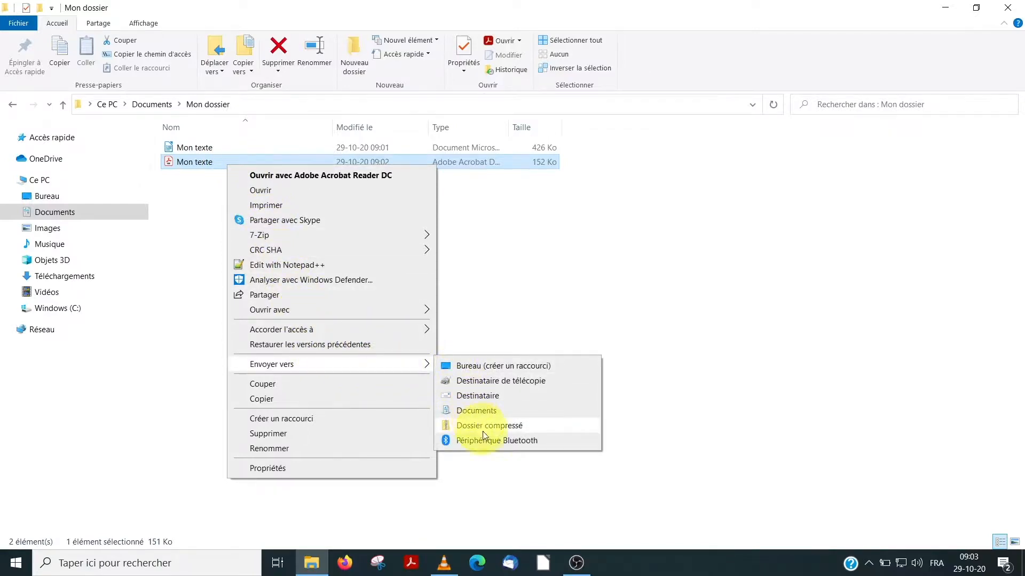
{"action": "left_click", "coordinate": [669, 453]}
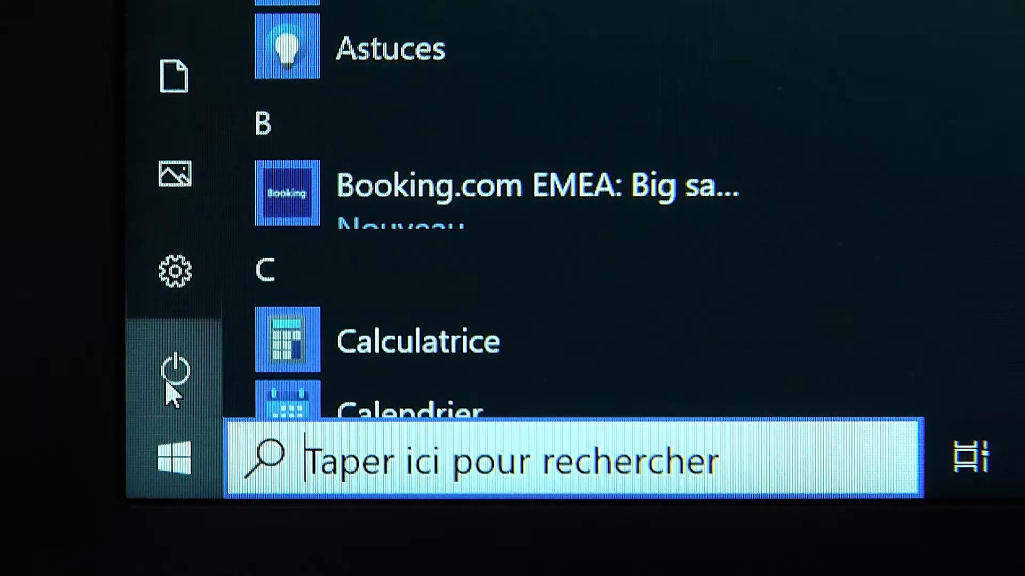
Shut down the computer from Windows using the Arrêter power option
{"action": "left_click", "coordinate": [167, 383]}
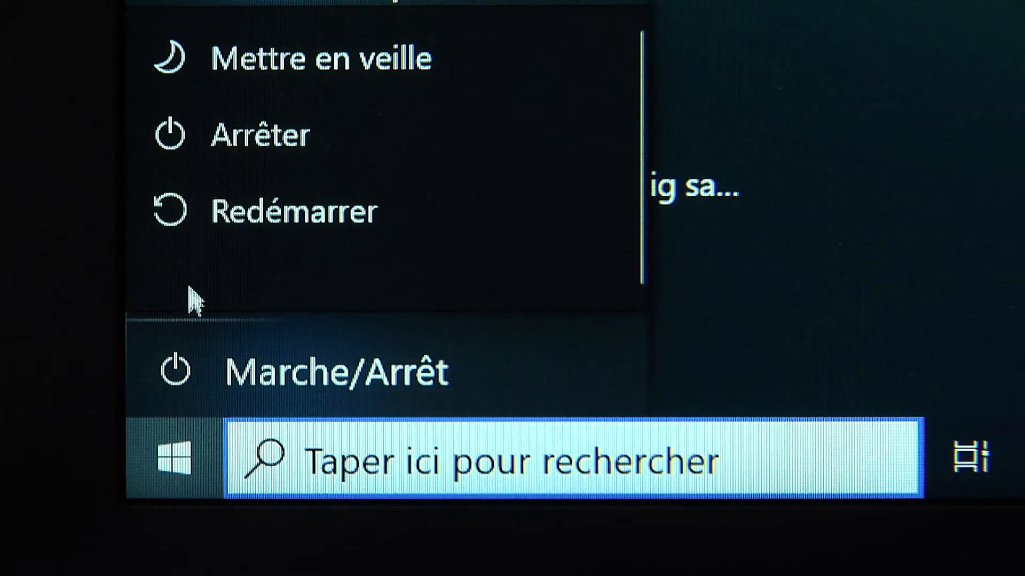
{"action": "left_click", "coordinate": [205, 155]}
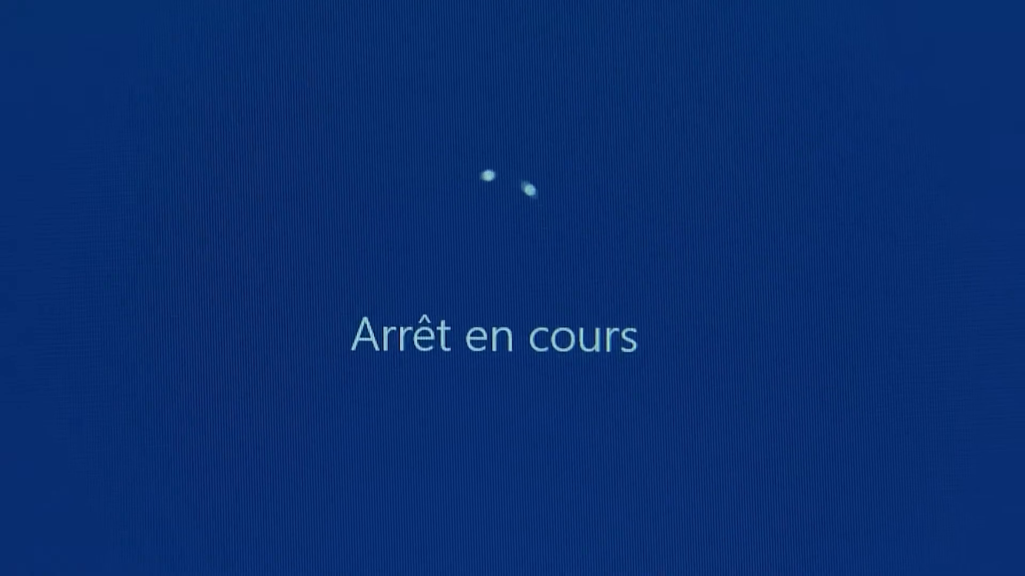